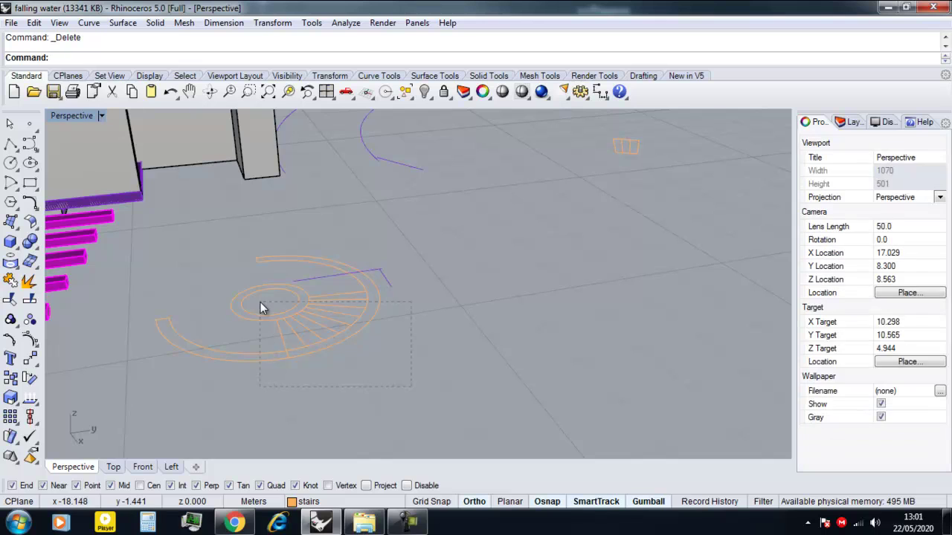
Move the 17 flat spiral stair curves up to the base level of the upper walls in the Left view, with Project snapping enabled.
left_click(260, 297)
right_click_drag(260, 298, 313, 322)
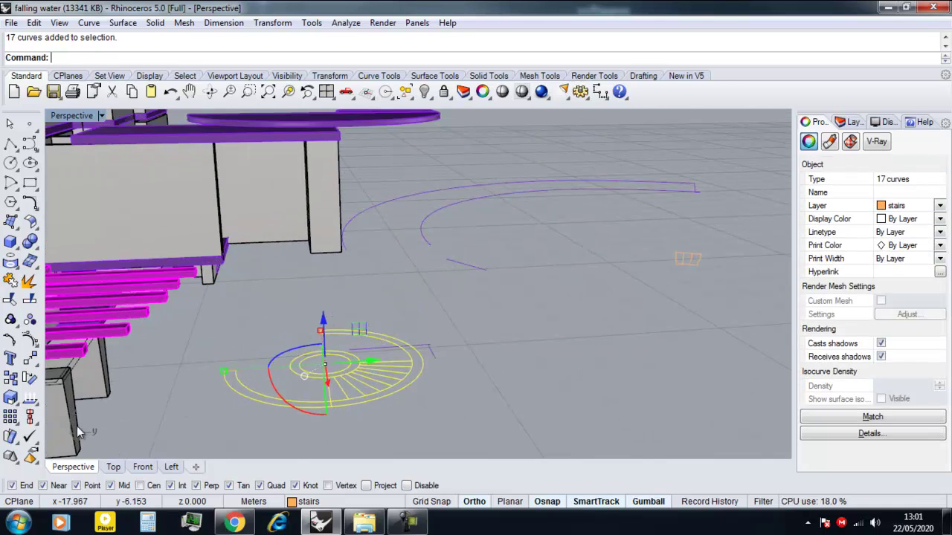
left_click(170, 467)
right_click_drag(411, 396, 400, 365)
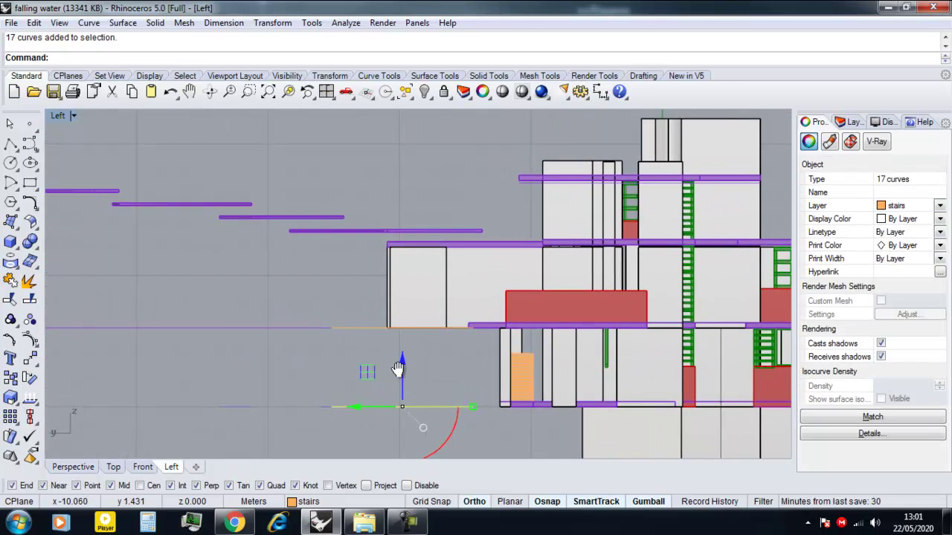
left_click(397, 398)
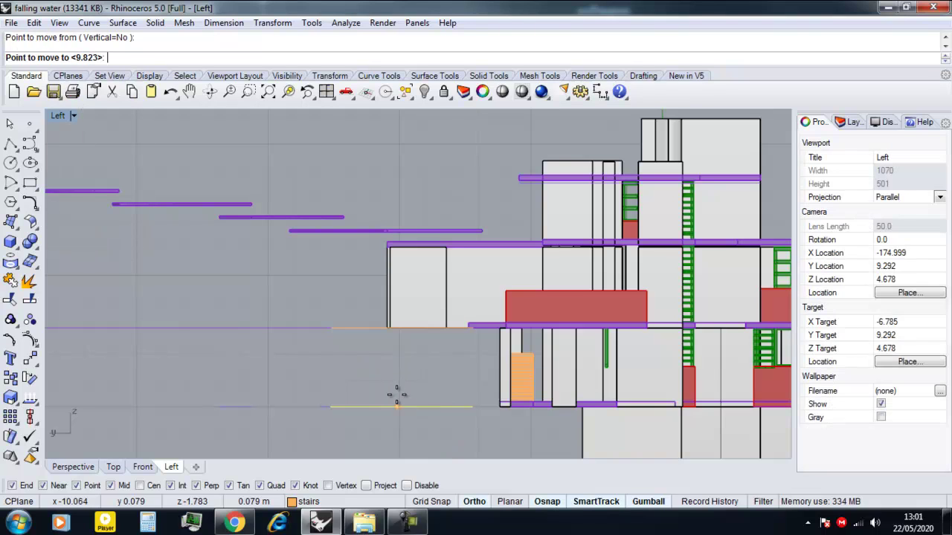
key("Escape")
left_click(366, 485)
right_click(400, 421)
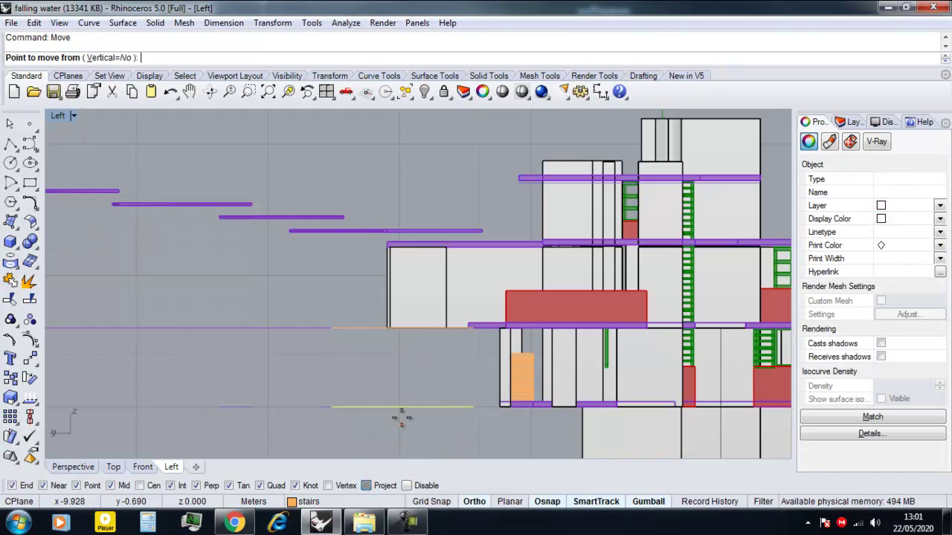
left_click(400, 406)
scroll(405, 331, "up", 10)
scroll(384, 318, "up", 4)
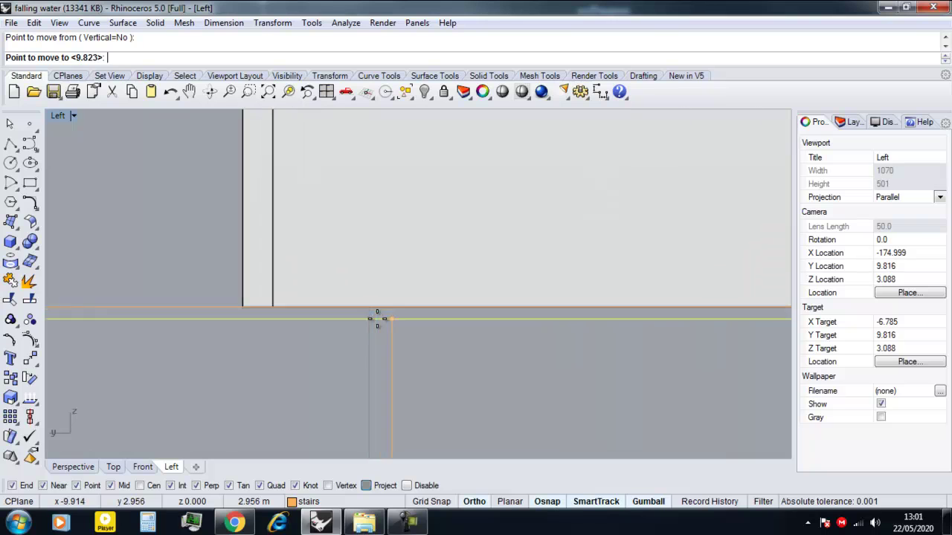
left_click(405, 283)
scroll(181, 424, "down", 1)
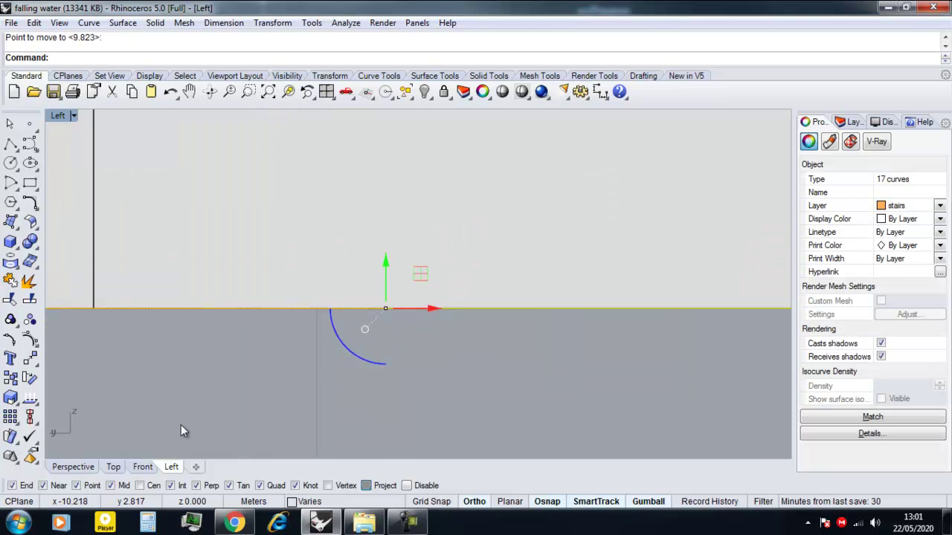
Group the moved spiral stair curves in the Perspective view and clear the selection.
left_click(73, 467)
scroll(345, 308, "up", 4)
type("Gr")
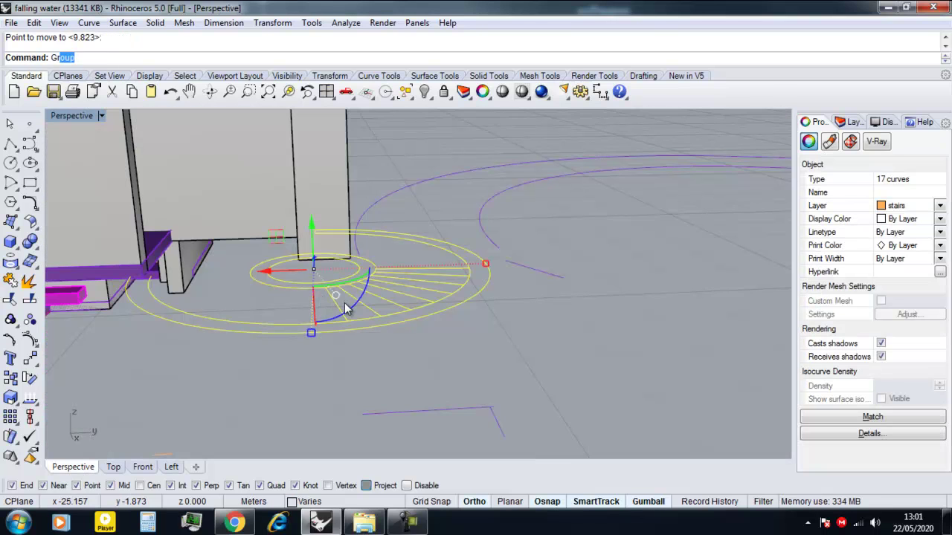
type("oup")
key("Return")
key("Escape")
Hide the terrain surface that covers the building and the stair curves.
right_click_drag(337, 321, 364, 311)
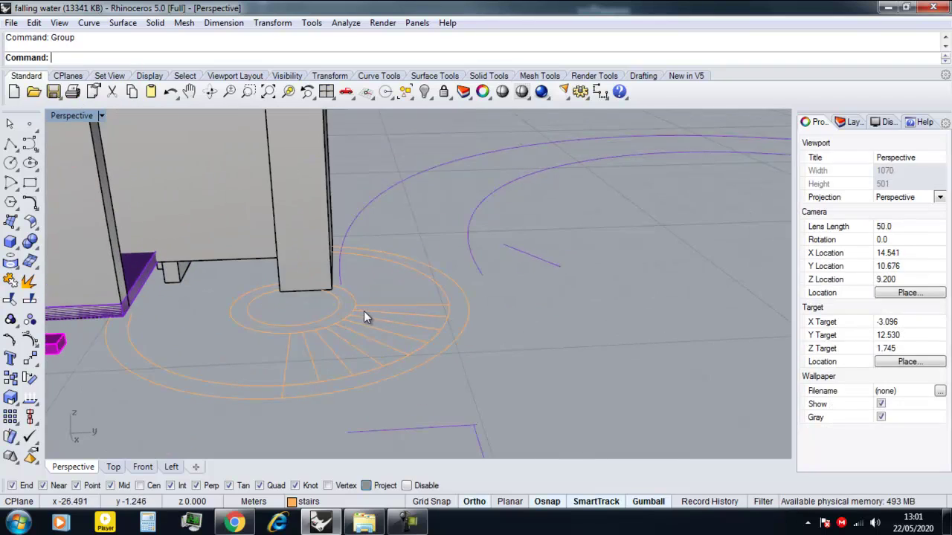
scroll(469, 300, "down", 2)
scroll(468, 299, "up", 2)
mouse_move(469, 299)
right_mouse_down()
mouse_move(416, 327)
mouse_move(457, 287)
right_mouse_up()
scroll(442, 321, "down", 3)
scroll(457, 287, "up", 1)
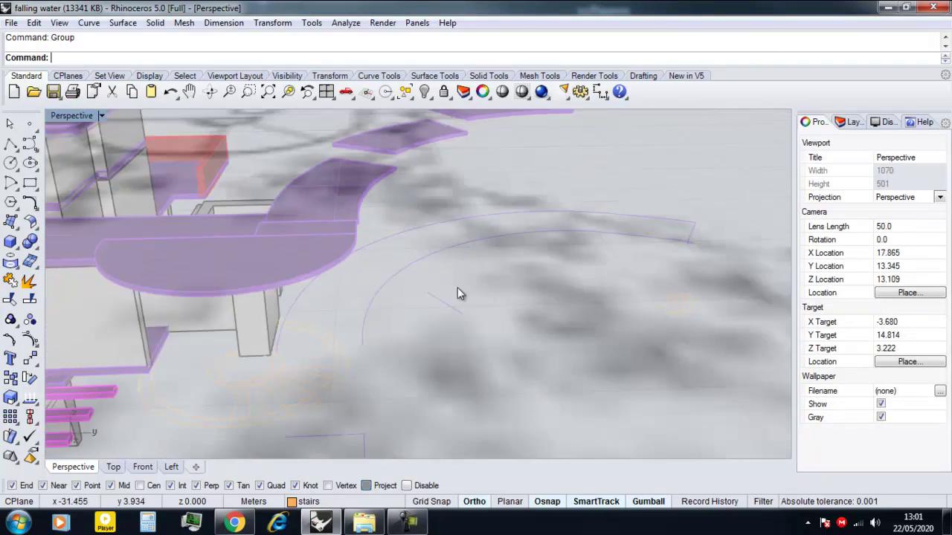
scroll(471, 262, "up", 2)
mouse_move(441, 220)
left_mouse_down()
mouse_move(438, 209)
mouse_move(441, 224)
left_mouse_up()
key("Escape")
scroll(492, 298, "down", 2)
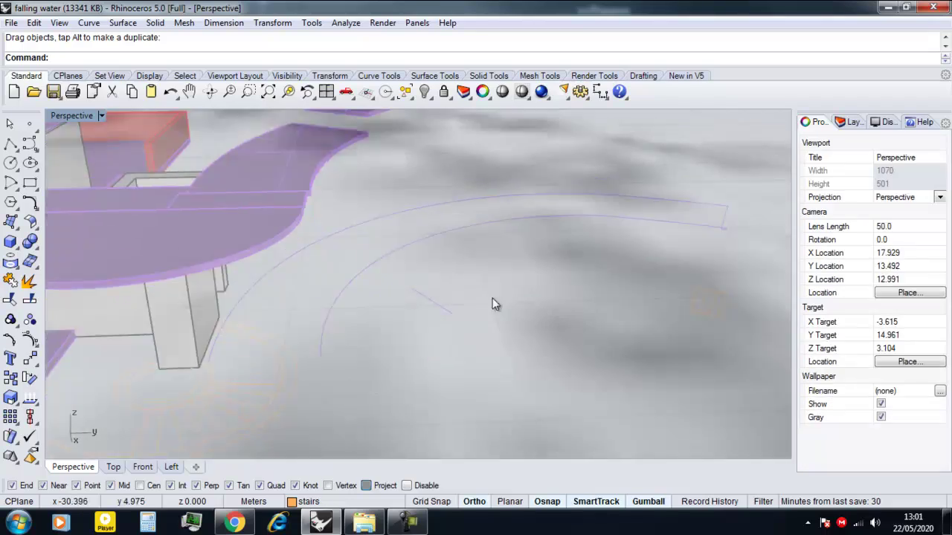
scroll(476, 305, "down", 5)
left_click(468, 208)
key("Return")
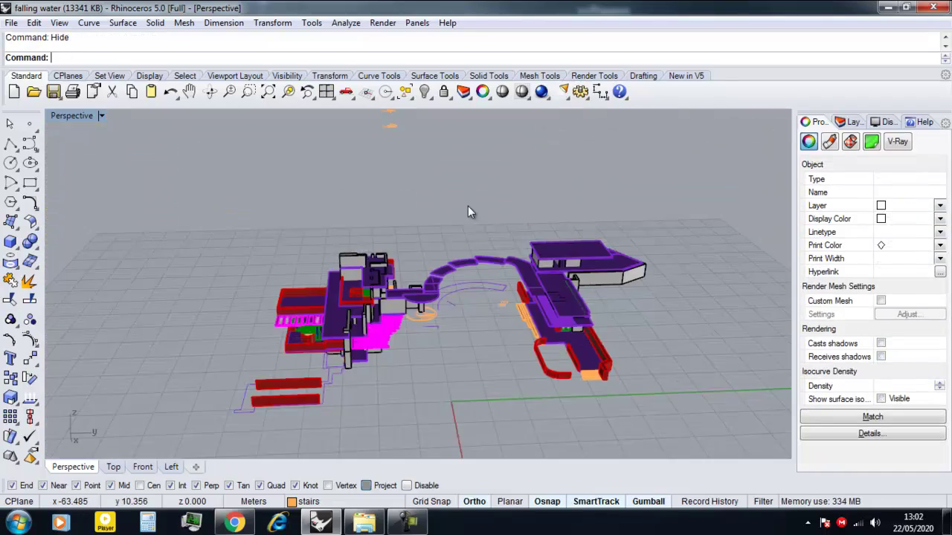
scroll(476, 313, "up", 8)
left_click(342, 198)
scroll(342, 198, "up", 6)
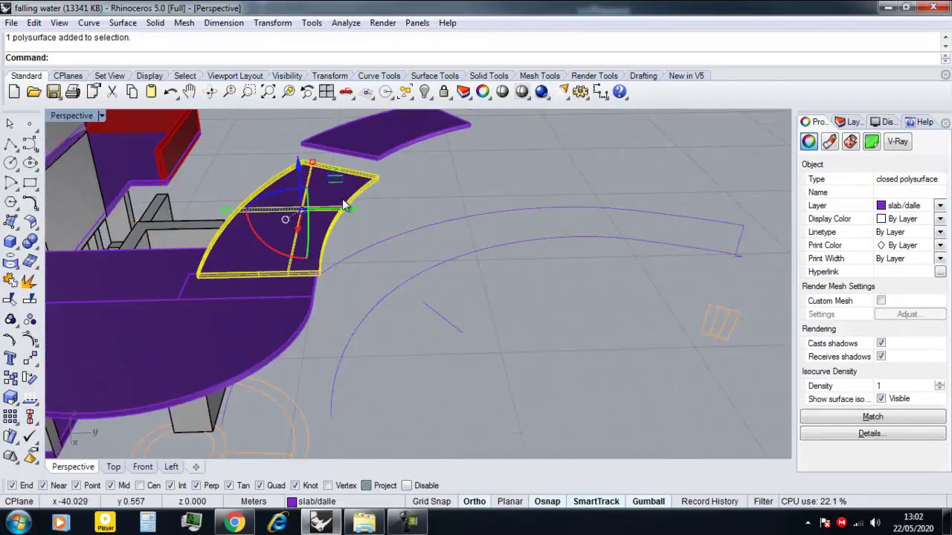
scroll(352, 208, "down", 5)
left_click(449, 277)
right_click_drag(546, 334, 372, 238)
scroll(311, 231, "up", 4)
left_click(302, 260)
left_click(126, 220)
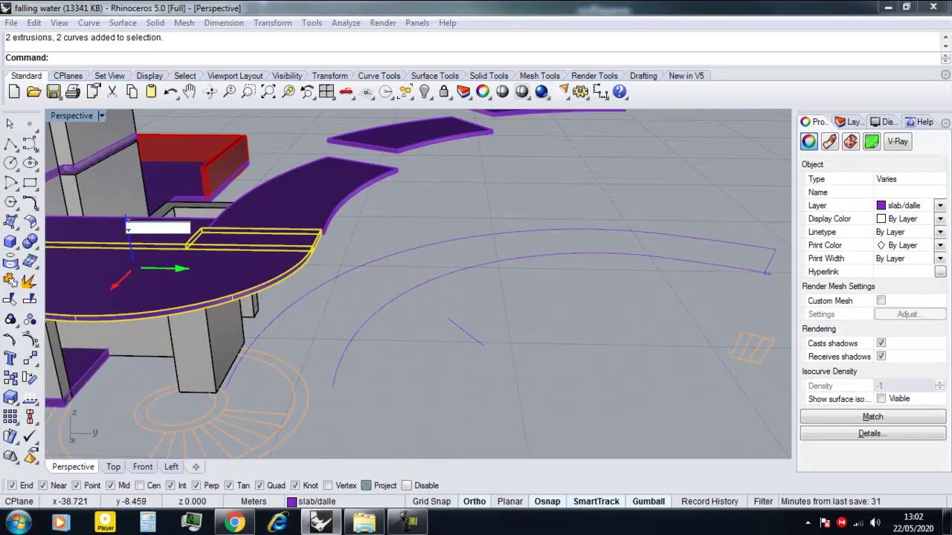
key("Escape")
Select the stepped walkway slabs between the two buildings and examine their levels in the Left view.
right_click_drag(290, 271, 362, 225)
left_click(363, 226)
left_click(416, 191, "shift")
left_click(506, 171, "shift")
right_click_drag(506, 171, 467, 183, "shift")
left_click(593, 168, "shift")
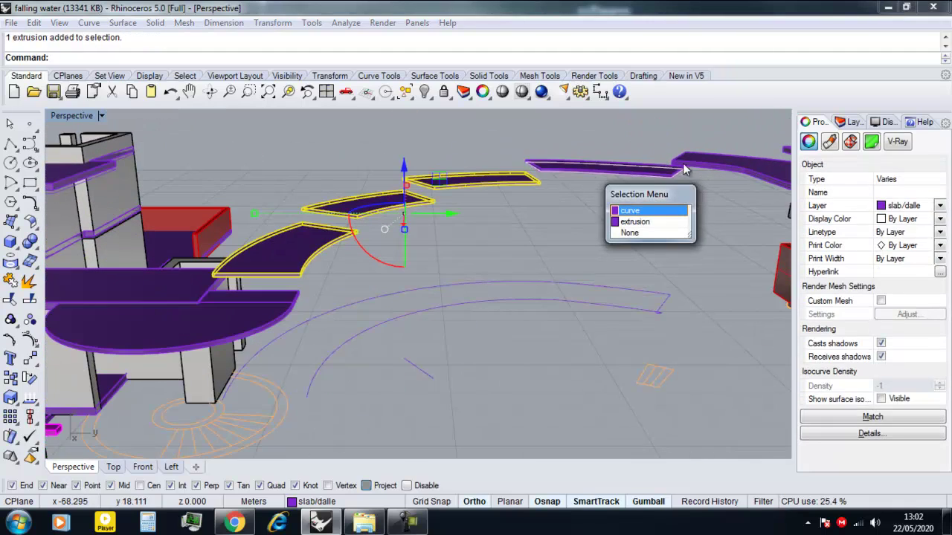
left_click(682, 162, "shift")
left_click(605, 162, "shift")
left_click(691, 154, "shift")
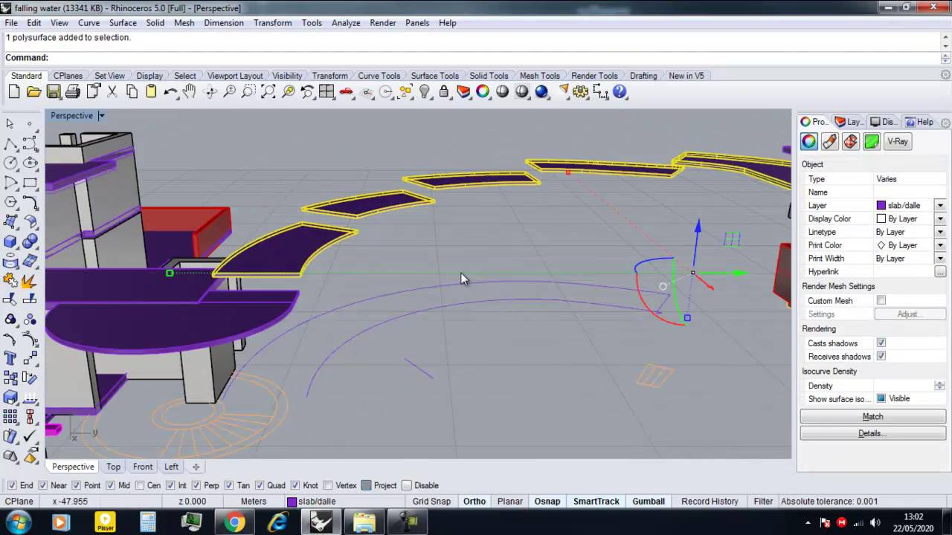
scroll(460, 272, "down", 5)
scroll(569, 221, "up", 6)
left_click(622, 196, "ctrl")
left_click(171, 467)
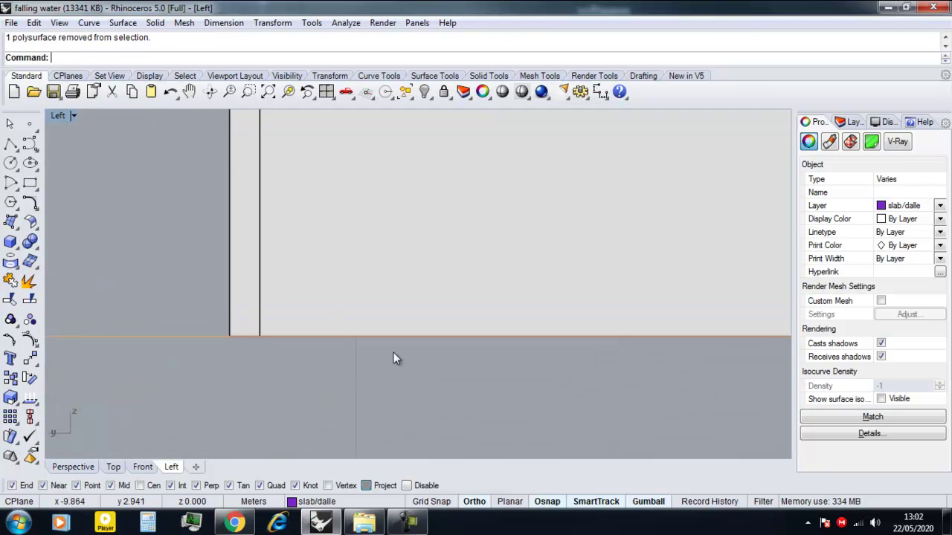
scroll(396, 349, "down", 12)
scroll(311, 311, "up", 8)
right_click_drag(311, 309, 415, 310)
scroll(365, 302, "down", 4)
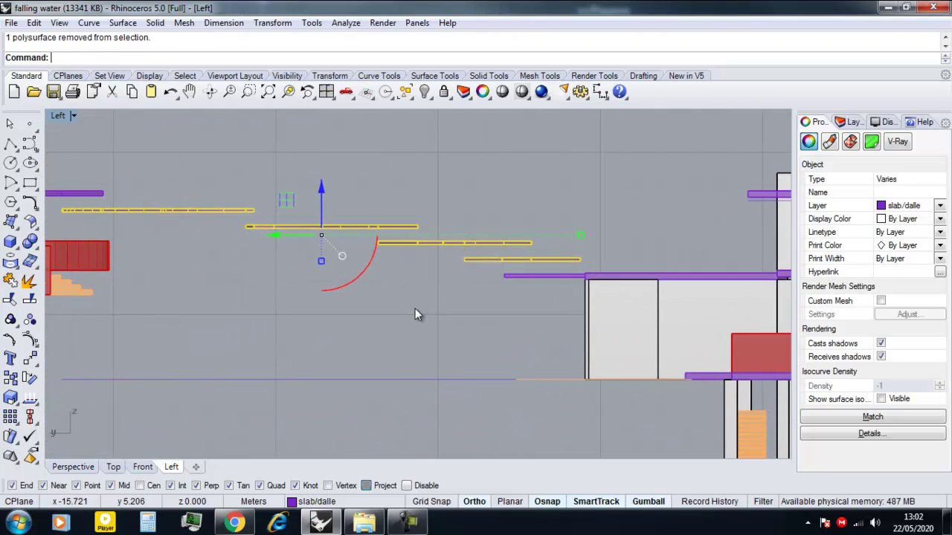
left_click(407, 308)
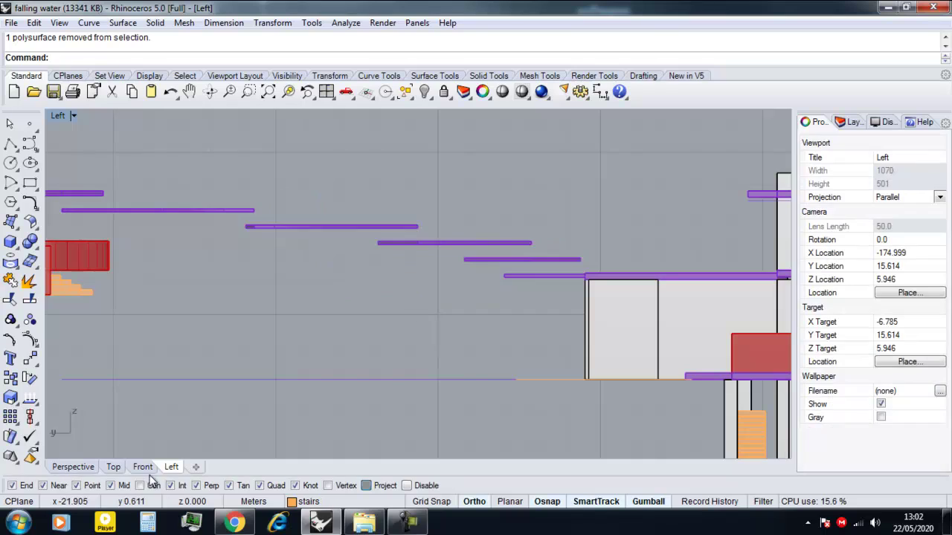
Copy the grouped spiral stair curves to an empty area away from the building, near the older stair curve copies.
left_click(73, 467)
scroll(357, 376, "down", 15)
scroll(418, 389, "up", 5)
scroll(418, 389, "down", 2)
left_click(418, 408)
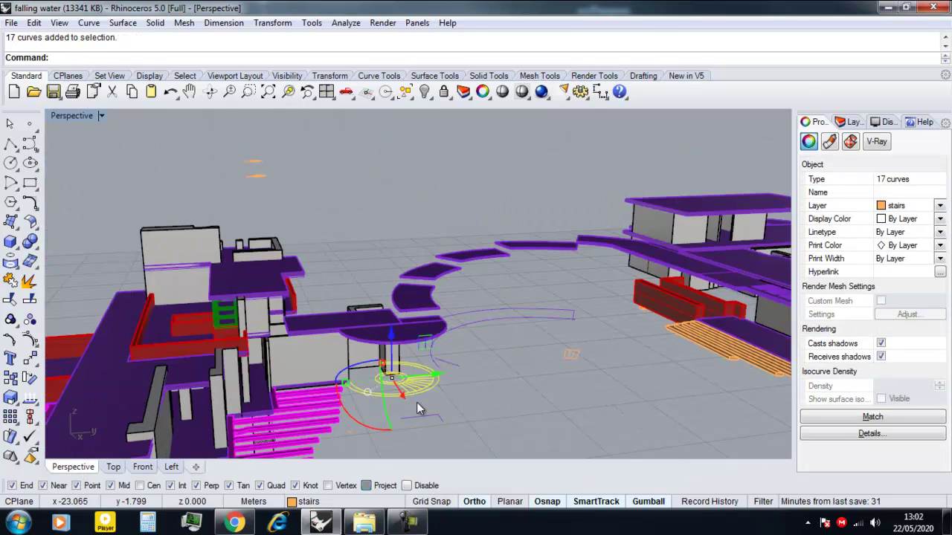
key("Return")
scroll(452, 412, "down", 5)
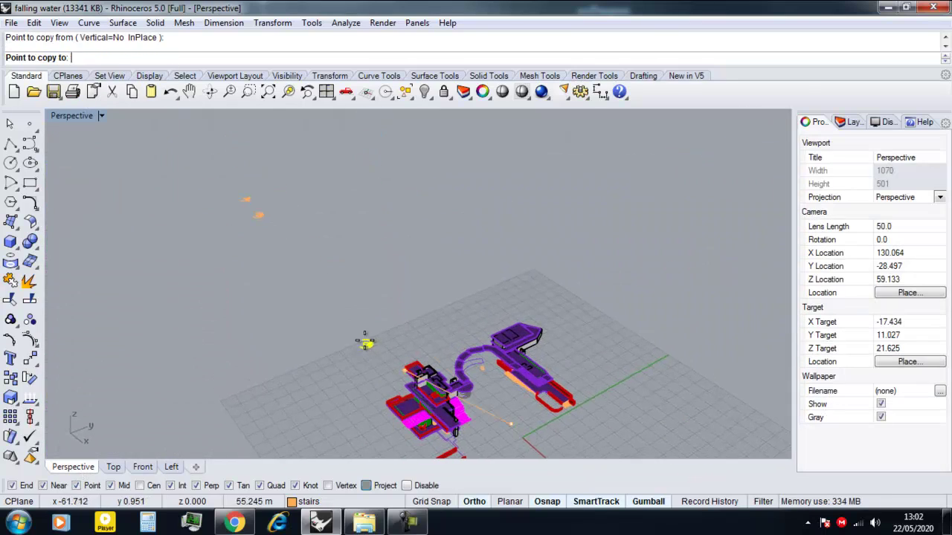
left_click(300, 249)
key("Return")
Delete the 40 older stair curves lying far from the building, keeping the new copy.
scroll(252, 311, "down", 10)
right_click_drag(253, 310, 210, 360)
scroll(210, 360, "up", 6)
left_click_drag(209, 286, 303, 373)
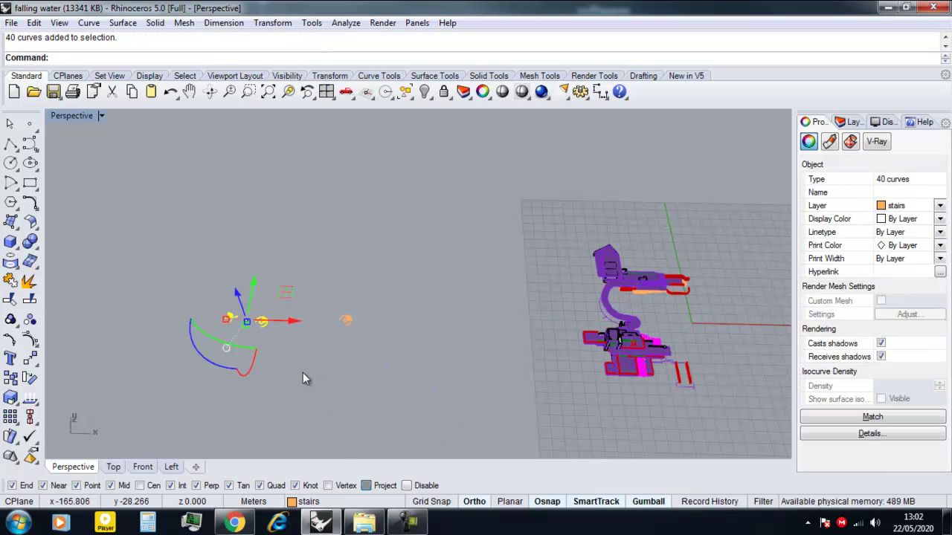
key("Delete")
Copy the stair curve group about 18.3 m straight along negative X in the Top view.
left_click(117, 467)
scroll(378, 348, "down", 10)
scroll(461, 354, "up", 6)
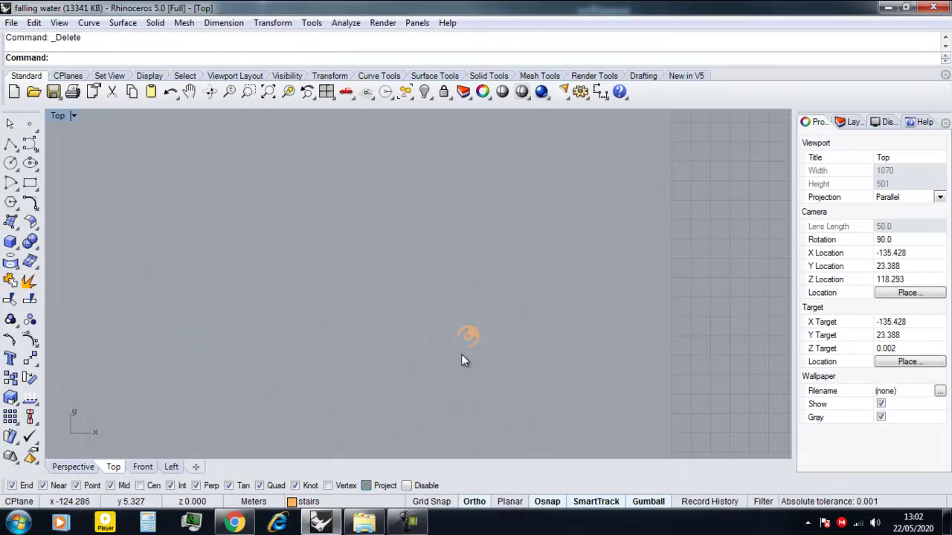
left_click(475, 343)
key("Return")
left_click(447, 337)
left_click(278, 344)
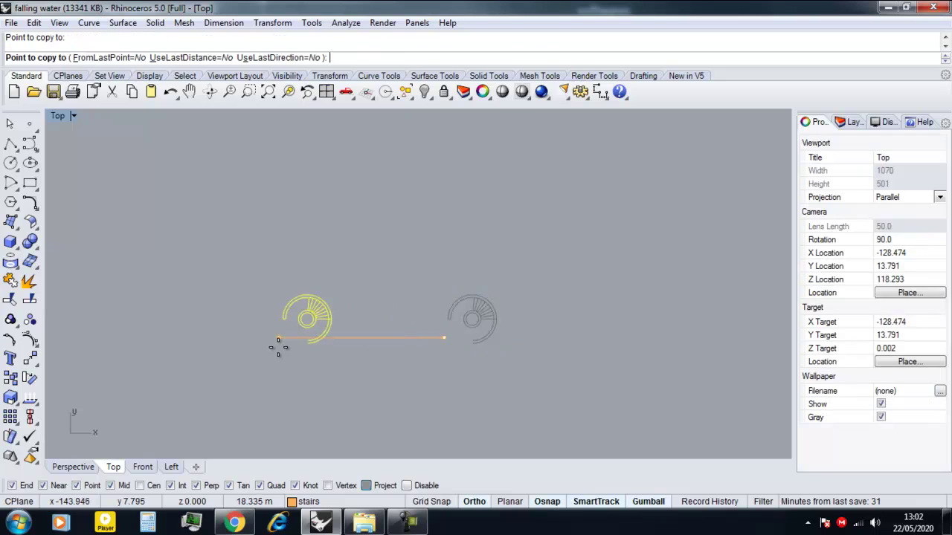
key("Return")
Trim the copied stair's outer arcs back to the quarter that contains the radial tread lines.
scroll(274, 338, "up", 6)
left_click_drag(437, 260, 248, 357)
type("tr")
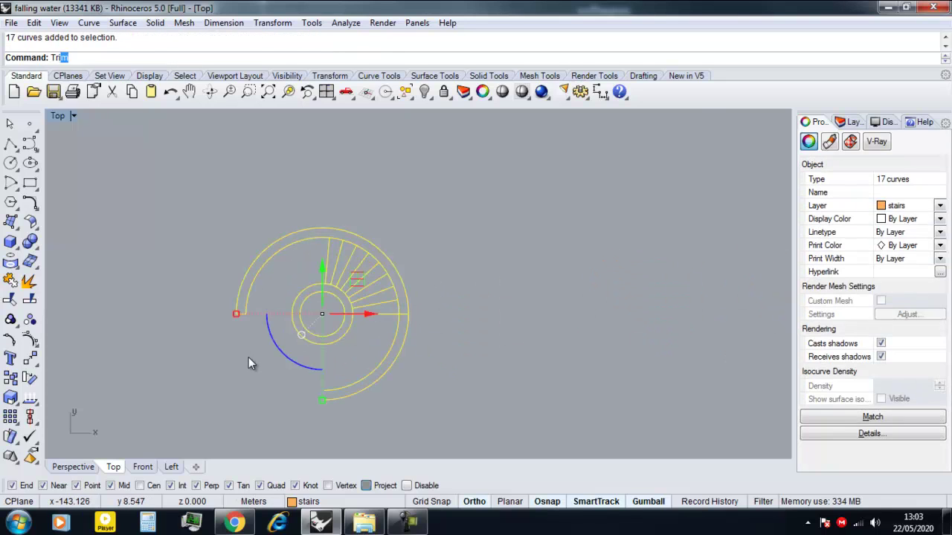
key("Return")
left_click_drag(403, 415, 304, 357)
left_click_drag(275, 252, 254, 238)
scroll(340, 236, "up", 9)
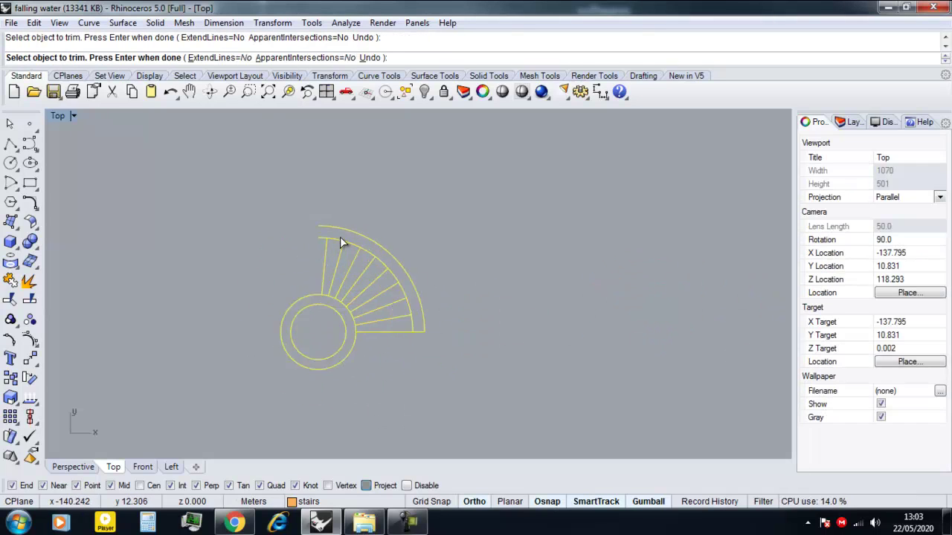
left_click(293, 238)
left_click(303, 255)
key("Return")
Project the trimmed stair curves to the construction plane, deleting the input objects.
scroll(304, 267, "down", 8)
left_click_drag(439, 217, 181, 420)
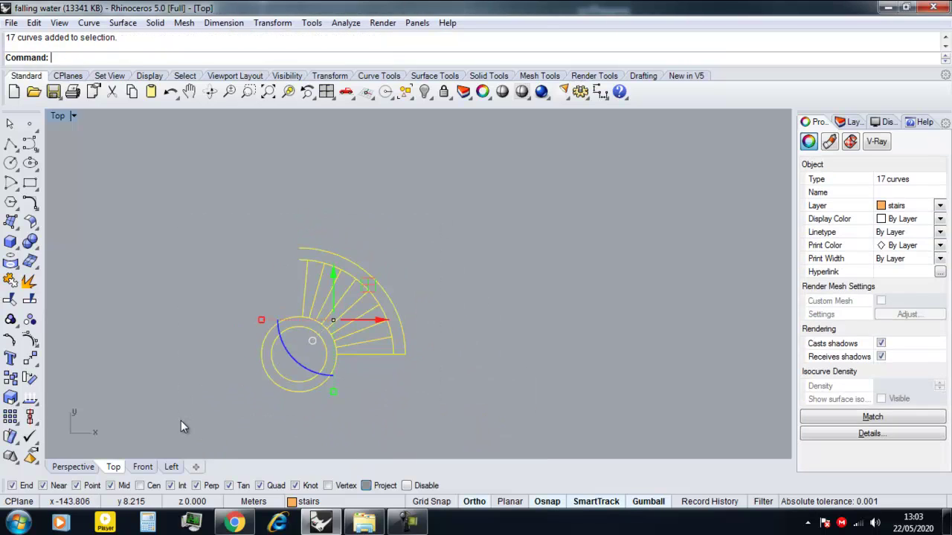
type("Project")
left_click(80, 89)
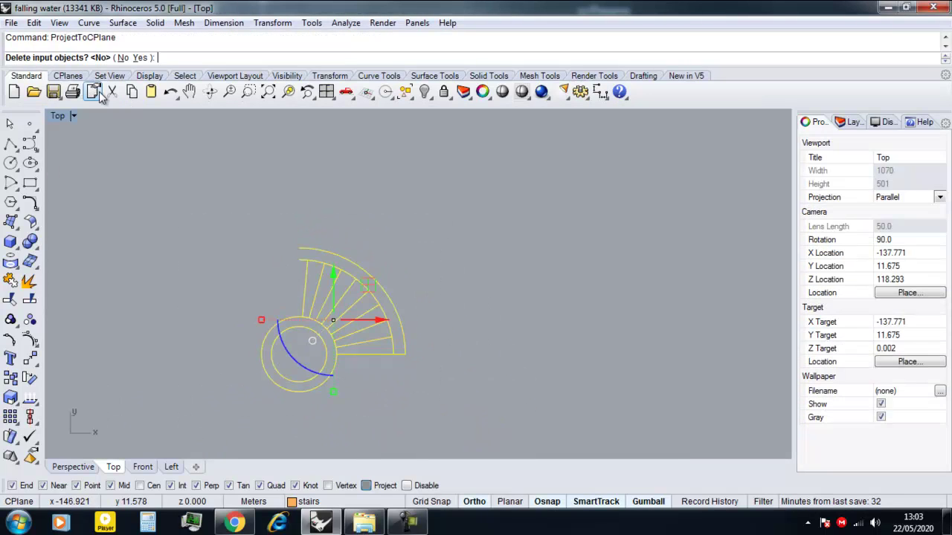
left_click(140, 58)
scroll(370, 354, "up", 4)
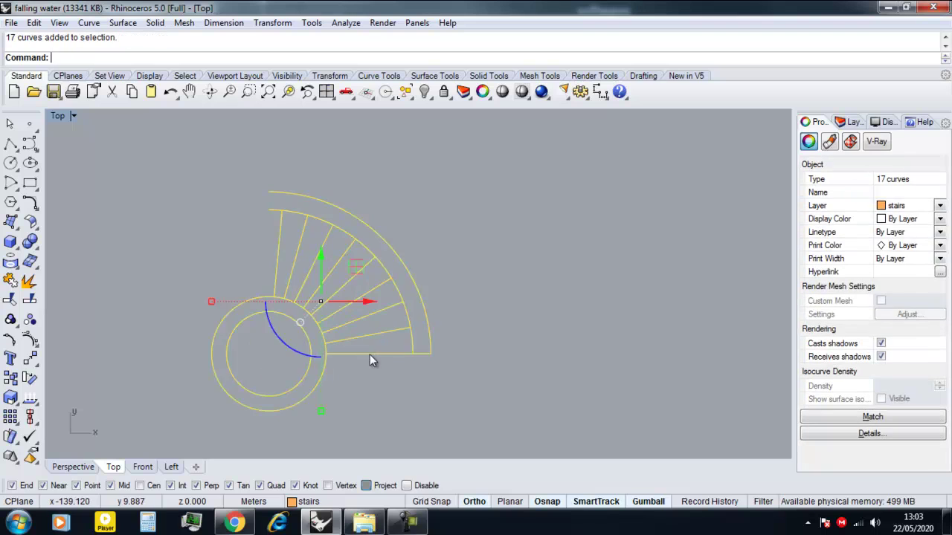
type("Tri")
key("Return")
scroll(438, 348, "up", 2)
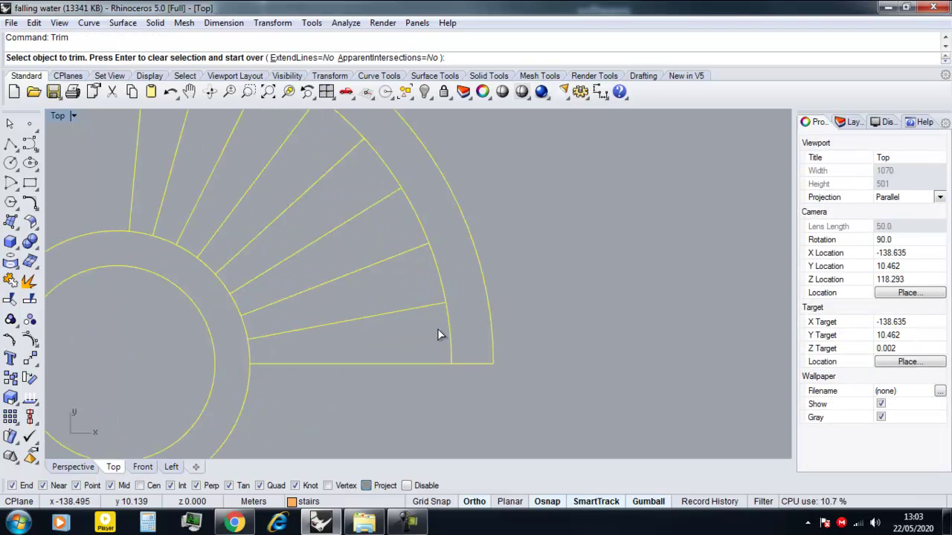
scroll(539, 327, "down", 6)
Copy the quarter-circle stair curves horizontally along negative X to keep a spare set.
key("Return")
left_click(486, 344)
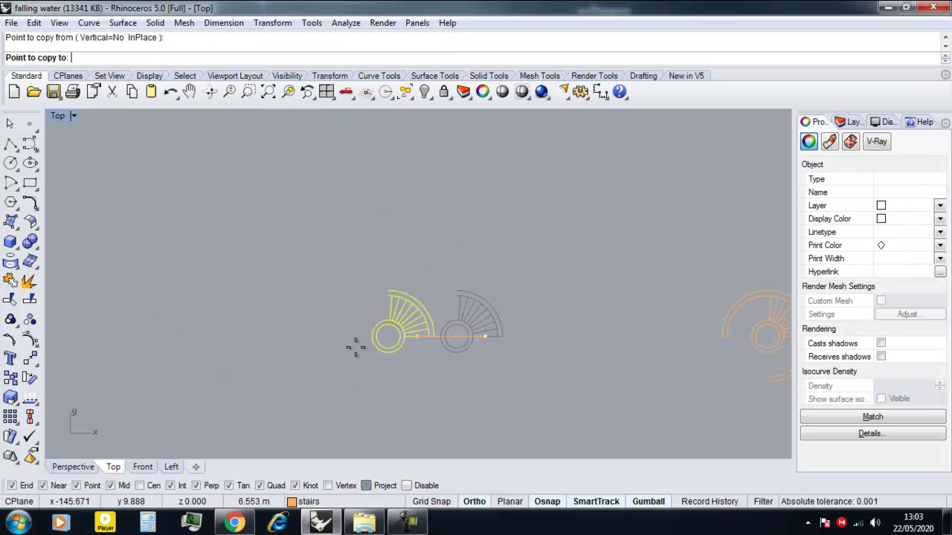
left_click(309, 345)
key("Return")
Trim the outer and inner arc segments between the first two alternate treads of the original quarter stair, starting from its horizontal edge.
scroll(505, 347, "up", 6)
left_click(442, 317)
type("Tr")
key("Return")
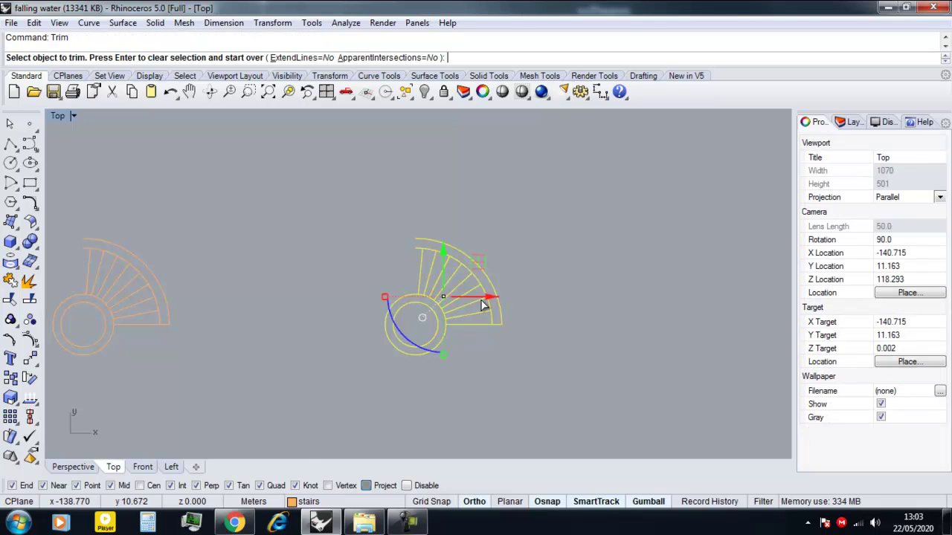
scroll(487, 302, "up", 5)
left_click(360, 341)
scroll(359, 340, "up", 5)
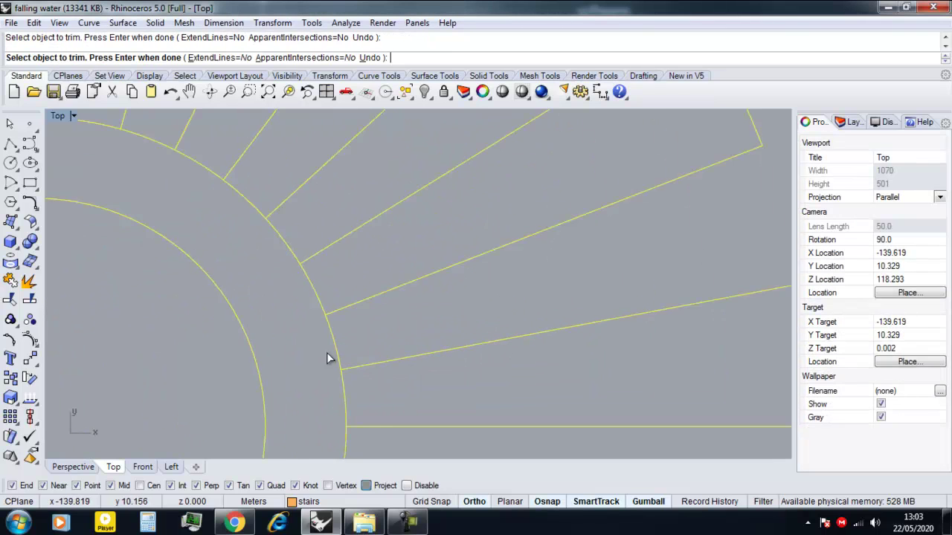
left_click(329, 352)
scroll(424, 327, "down", 9)
scroll(370, 325, "up", 3)
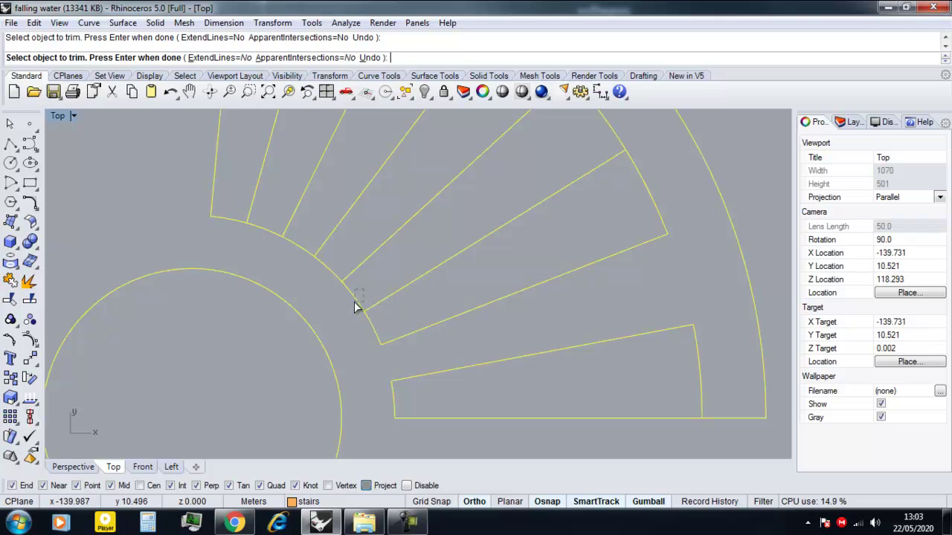
Trim the outer and inner arc segments across the second alternate gap of the original quarter stair and the inner segment across the third.
left_click(357, 301)
scroll(362, 301, "down", 4)
scroll(465, 201, "up", 4)
left_click(494, 221)
scroll(501, 227, "down", 6)
scroll(383, 260, "up", 8)
left_click(478, 325)
scroll(477, 338, "down", 8)
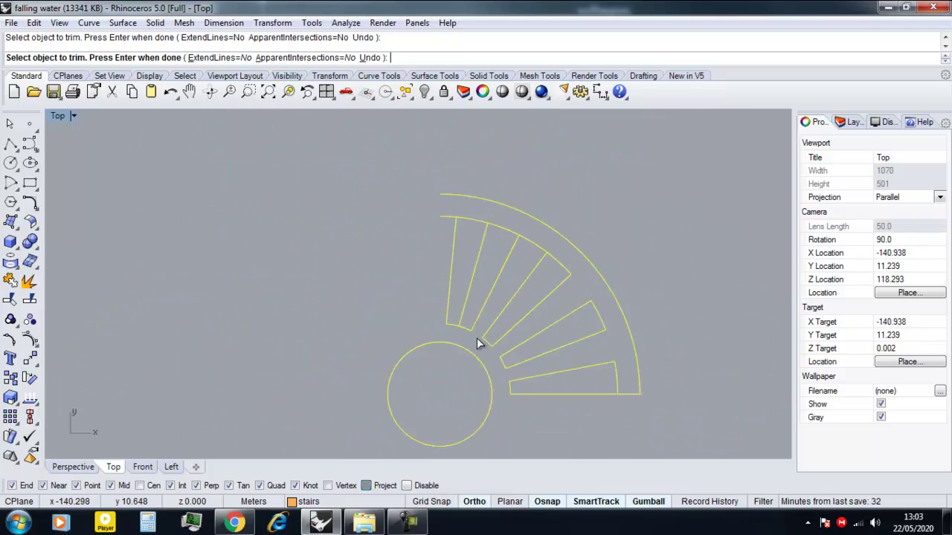
Trim the third gap's outer arc segment and the leftover radial line and arc pieces past the fourth tread.
scroll(491, 327, "up", 3)
scroll(415, 210, "down", 3)
scroll(405, 231, "up", 2)
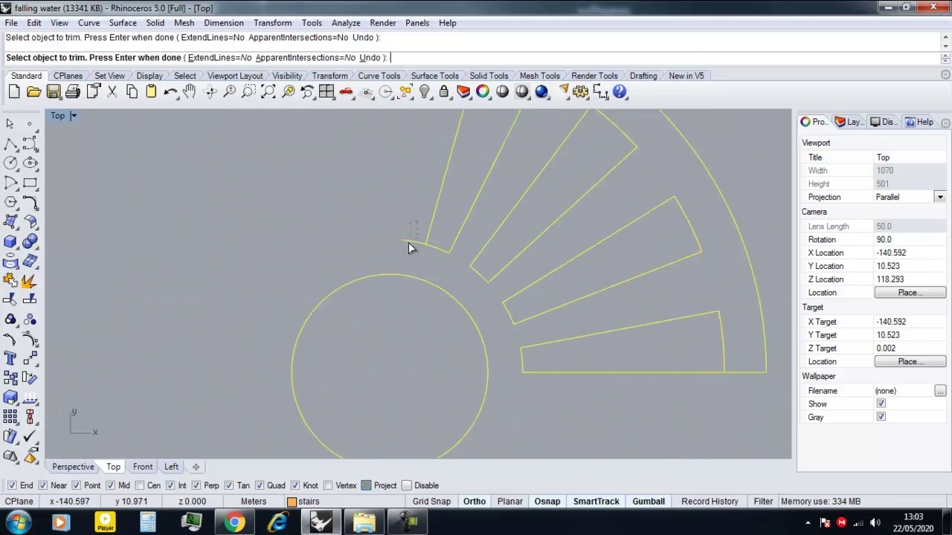
scroll(408, 247, "down", 5)
key("Return")
Ungroup all of the trimmed stair curves.
key("ctrl+a")
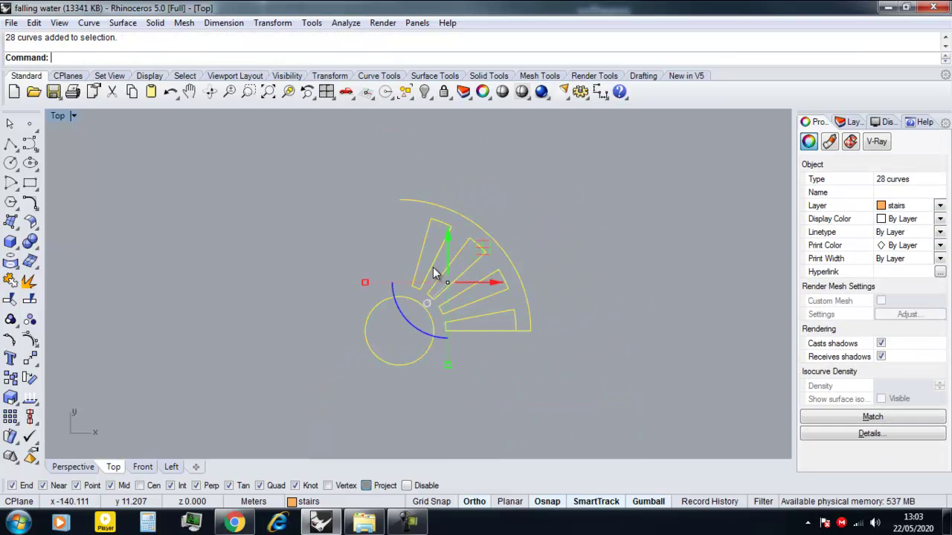
type("Ungroup")
key("Return")
Delete the duplicate outer and inner arc segments on the tread nearest the stair's vertical end.
left_click(429, 276)
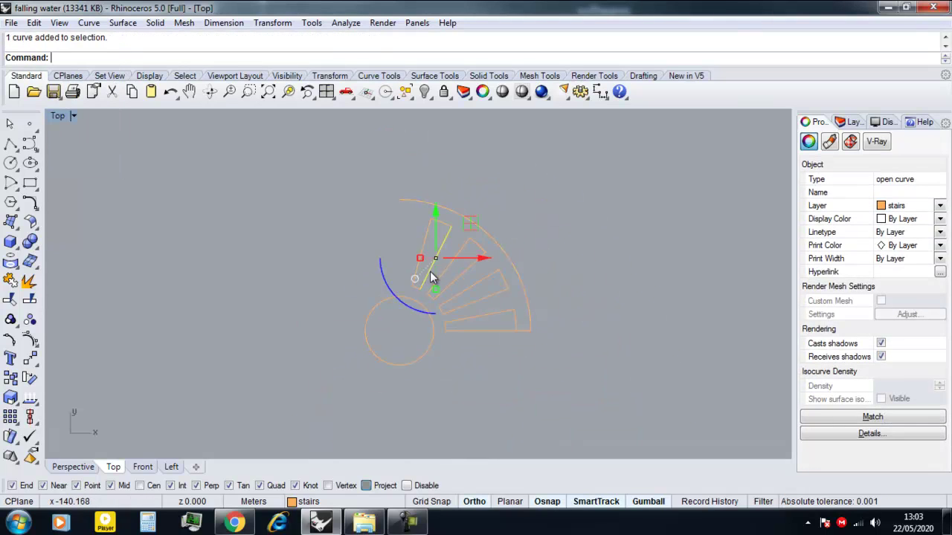
scroll(431, 253, "up", 6)
left_click(451, 195)
left_click(474, 238)
key("Delete")
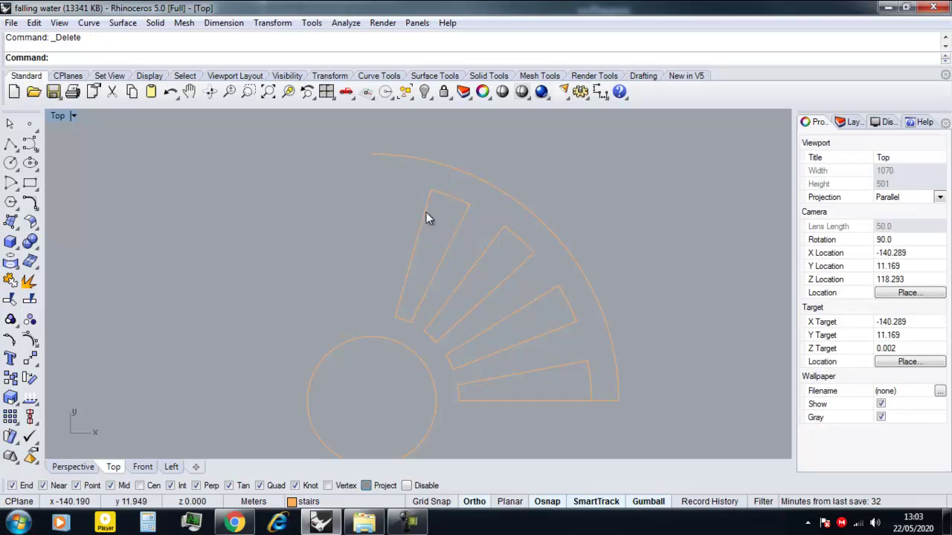
left_click(399, 318)
key("Delete")
left_click(395, 335)
left_click(436, 370)
key("Delete")
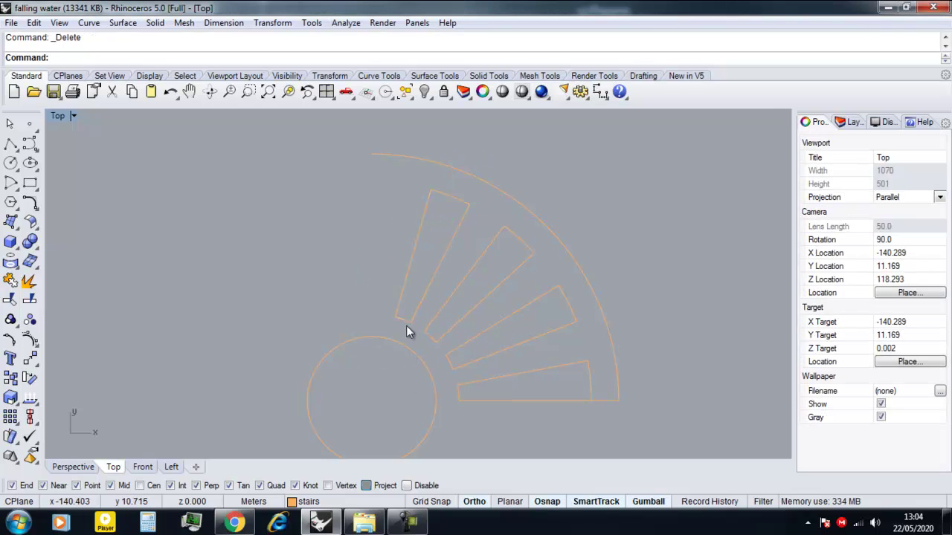
Join the four curves of the tread nearest the vertical end into one outline.
scroll(408, 327, "up", 4)
left_click_drag(418, 330, 375, 297)
scroll(439, 223, "up", 2)
left_click(448, 134, "shift")
type("Joi")
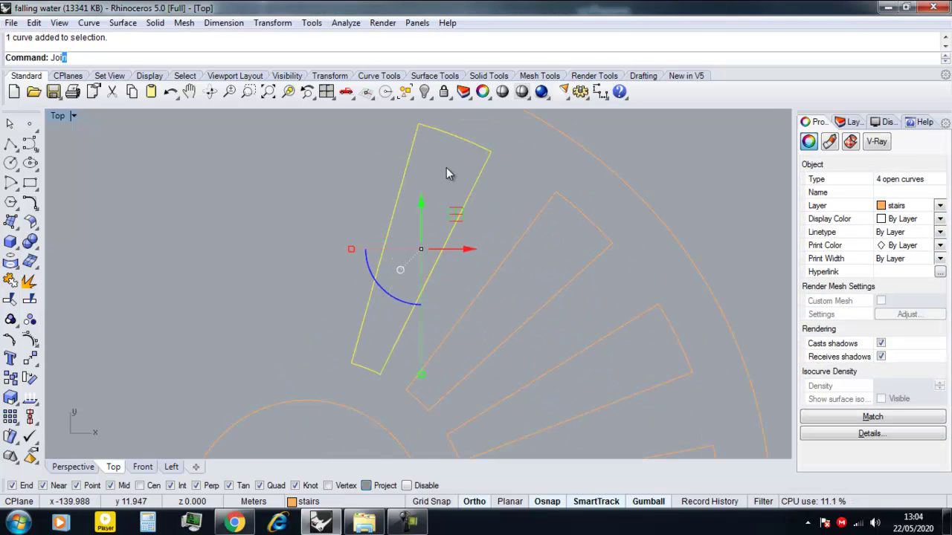
type("n")
key("Return")
Delete the duplicate outer and inner arc segments on the next tread down from the joined one.
scroll(438, 190, "down", 4)
left_click(447, 214)
left_click(498, 214)
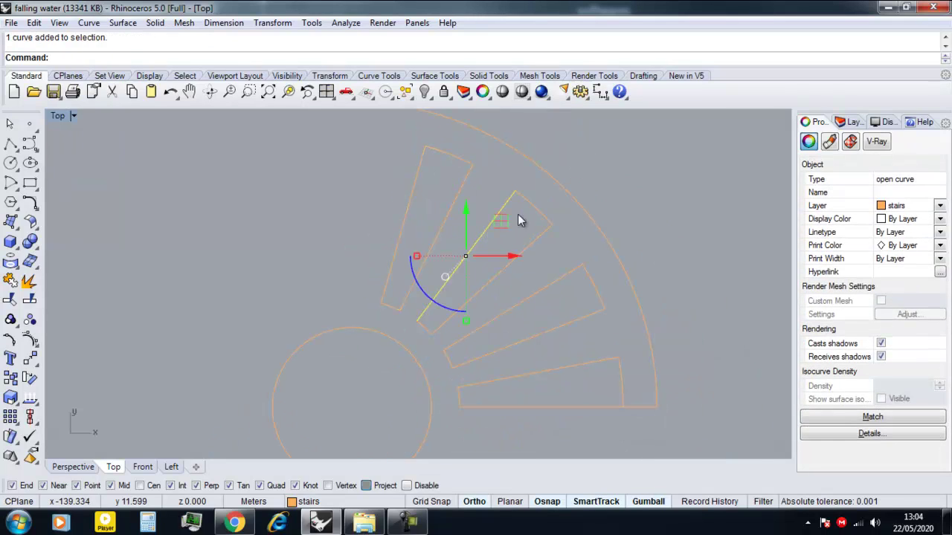
left_click(524, 221)
left_click(557, 242)
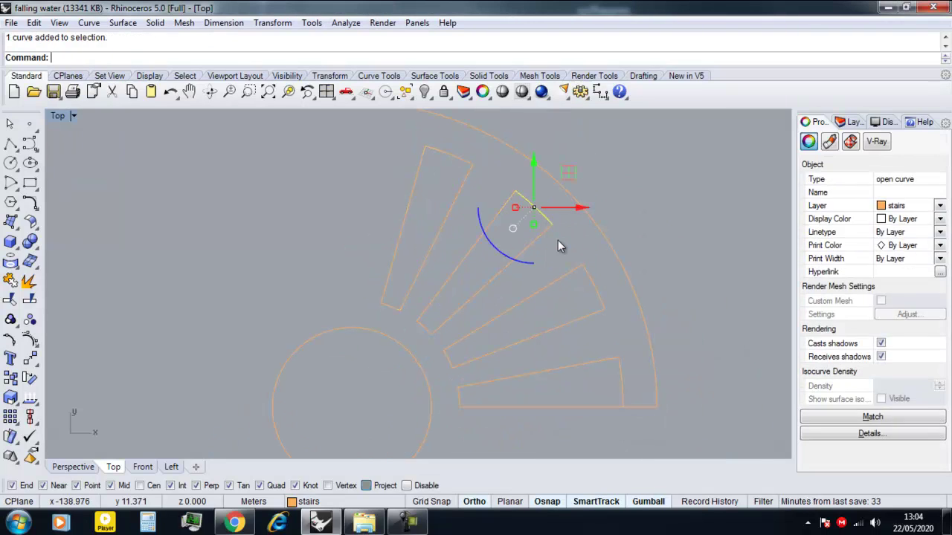
left_click(420, 332)
left_click(446, 363)
key("Delete")
Delete the duplicate end arc segments on the two treads closest to the stair's horizontal edge.
left_click(595, 290)
left_click(632, 323)
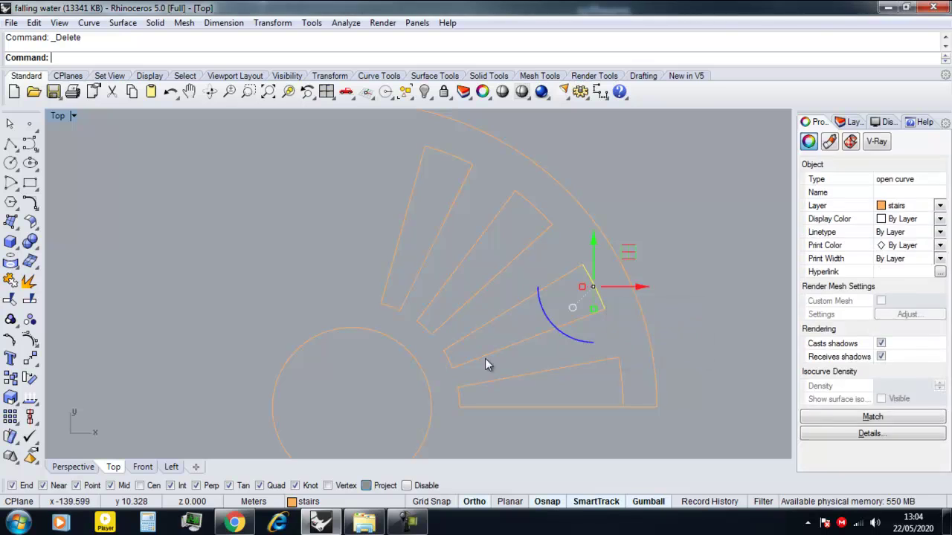
left_click(456, 363)
left_click(521, 390)
left_click(620, 388)
left_click(658, 414)
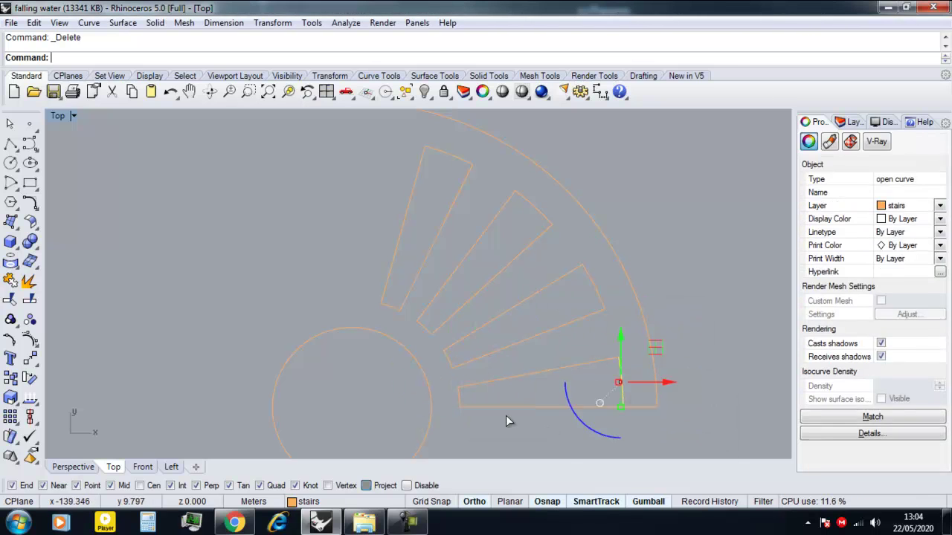
left_click(482, 406)
left_click(508, 433)
left_click(508, 430)
Trim the horizontal edge line between the lowest tread's outer end and the large outer arc.
left_click_drag(632, 418, 595, 392)
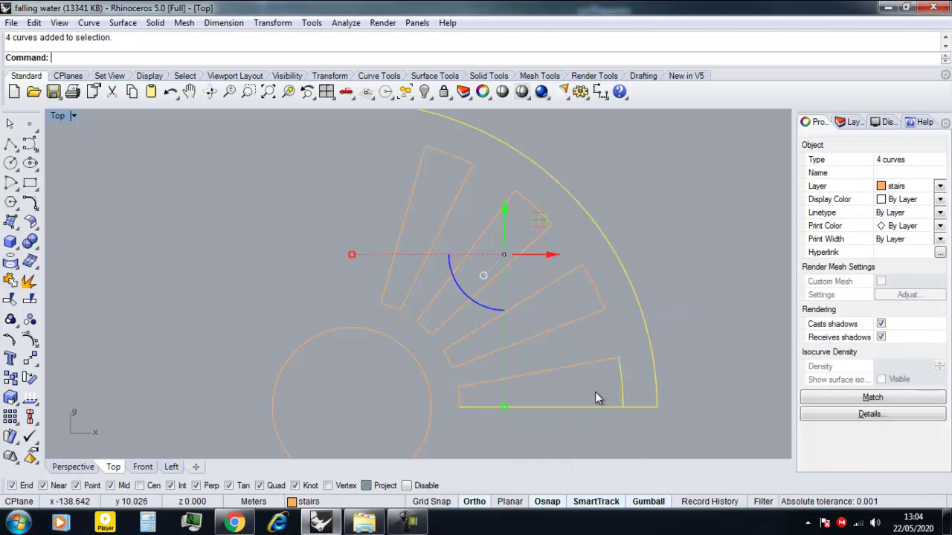
type("trim")
key("Return")
left_click(640, 406)
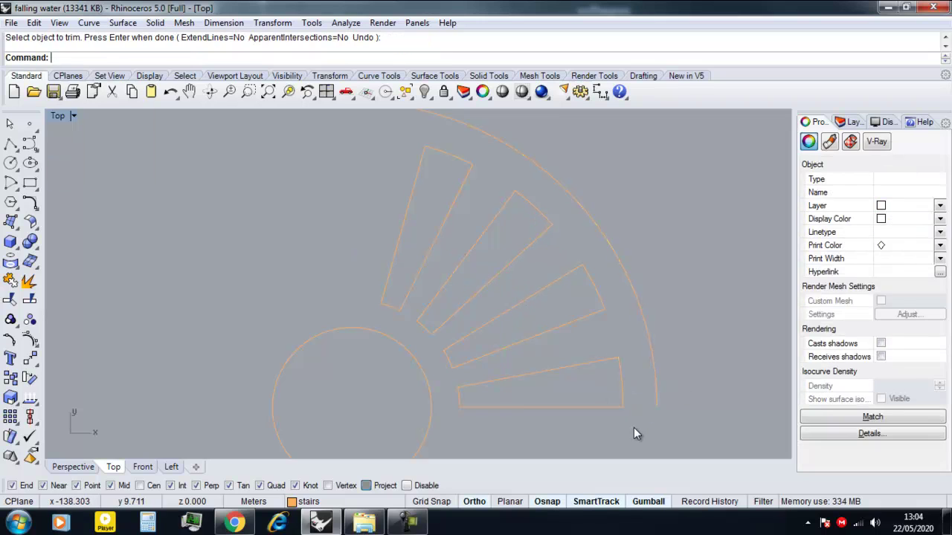
Join the four edge curves of each remaining tread into a separate closed outline.
left_click_drag(633, 428, 549, 327)
type("join")
key("Return")
key("Return")
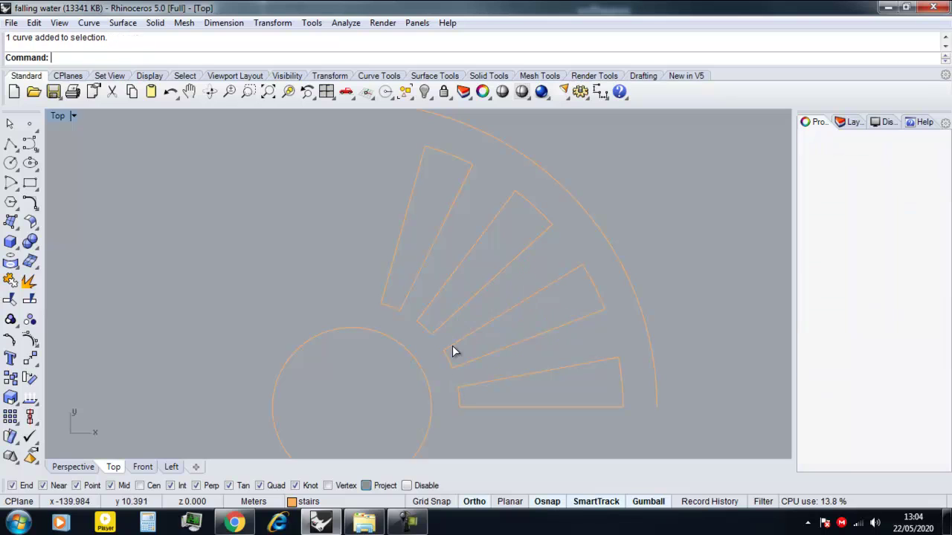
left_click_drag(437, 344, 418, 330)
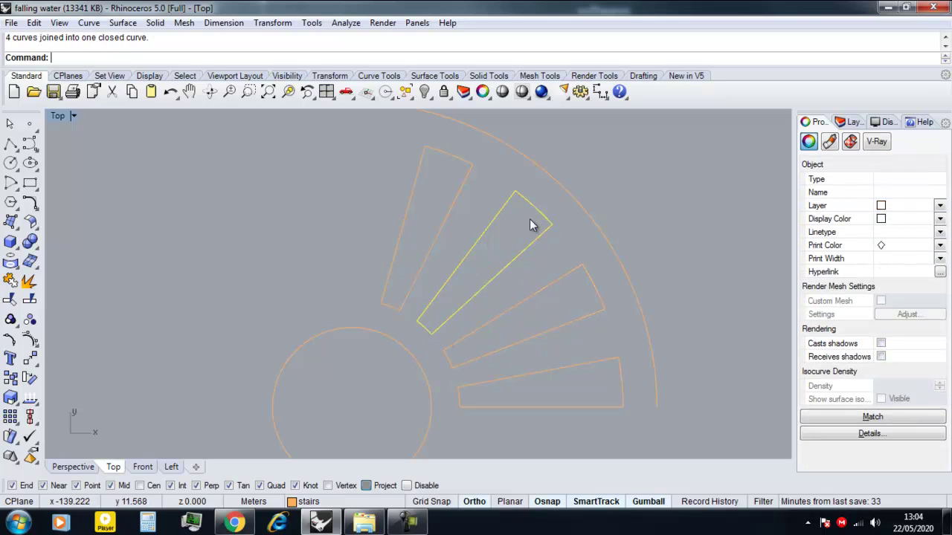
key("Escape")
Project the spare stair copy's curves to the construction plane, deleting the input objects, and check them in perspective.
scroll(452, 198, "down", 10)
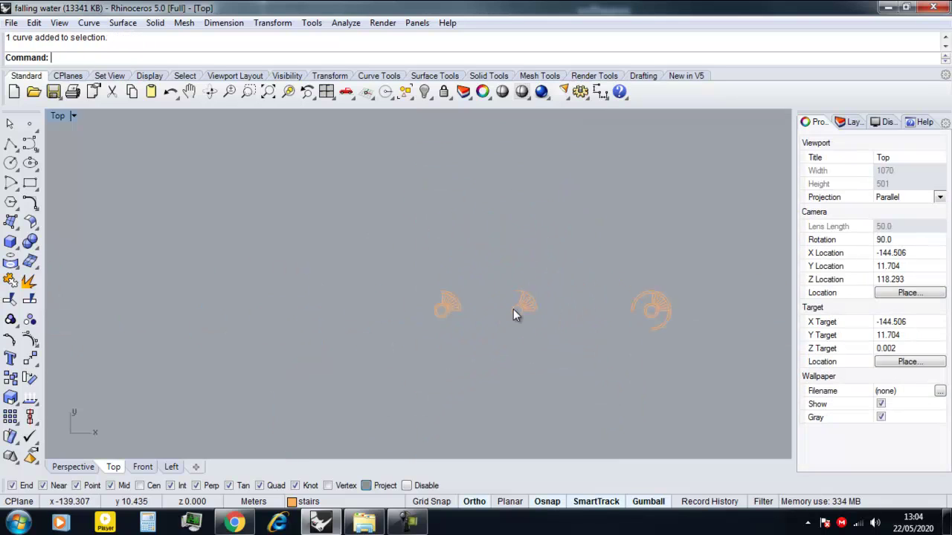
left_click_drag(521, 342, 401, 237)
type("Project")
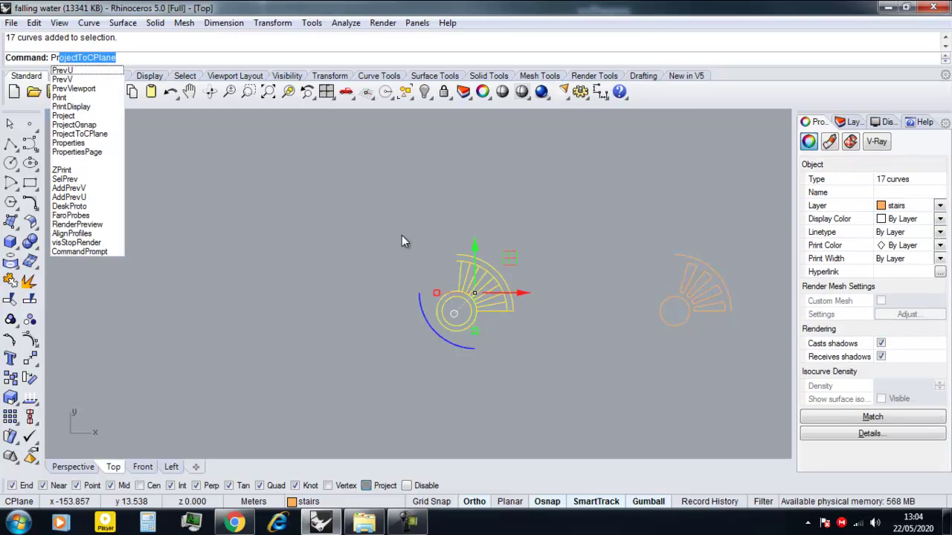
left_click(80, 88)
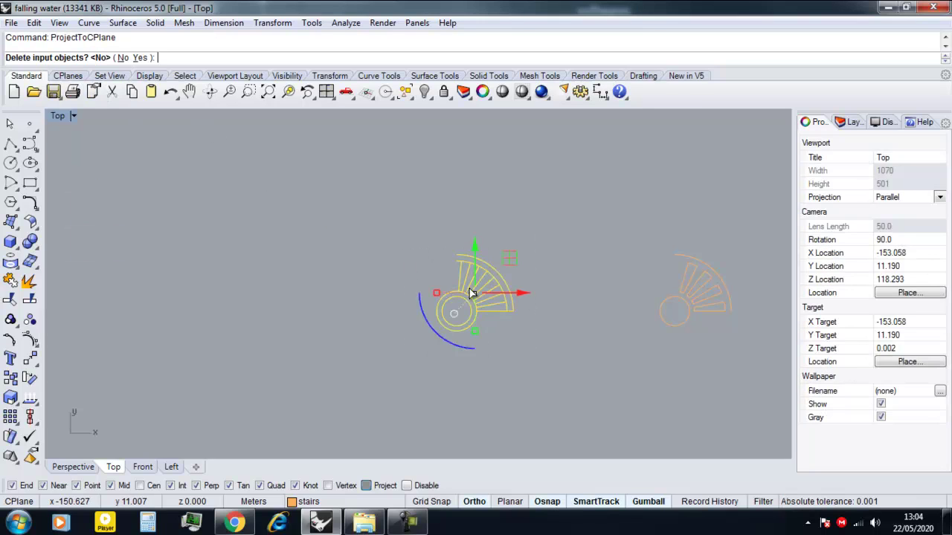
left_click(141, 57)
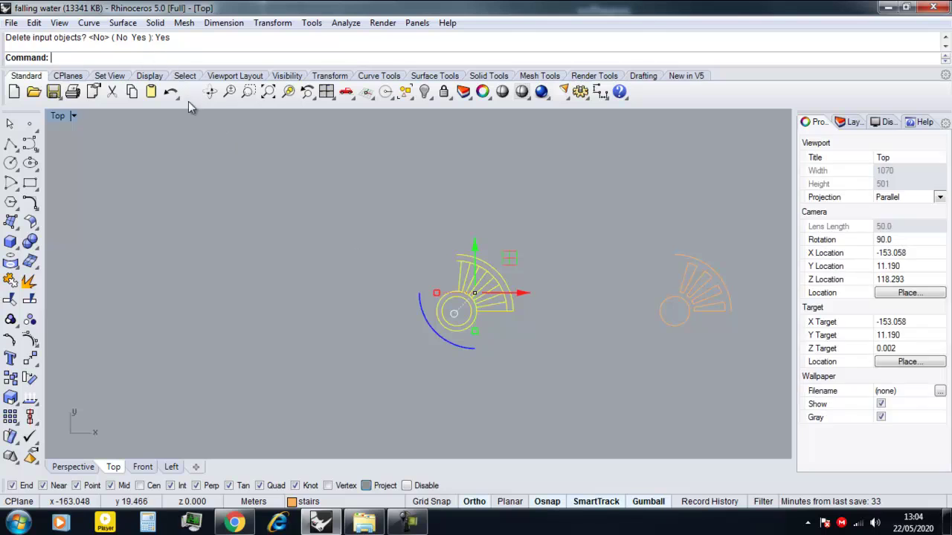
left_click(86, 467)
right_click_drag(351, 340, 388, 249)
scroll(258, 385, "up", 5)
Using all of the spare stair's curves as cutters, trim its larger central circle back to the arc along the treads.
left_click(289, 355)
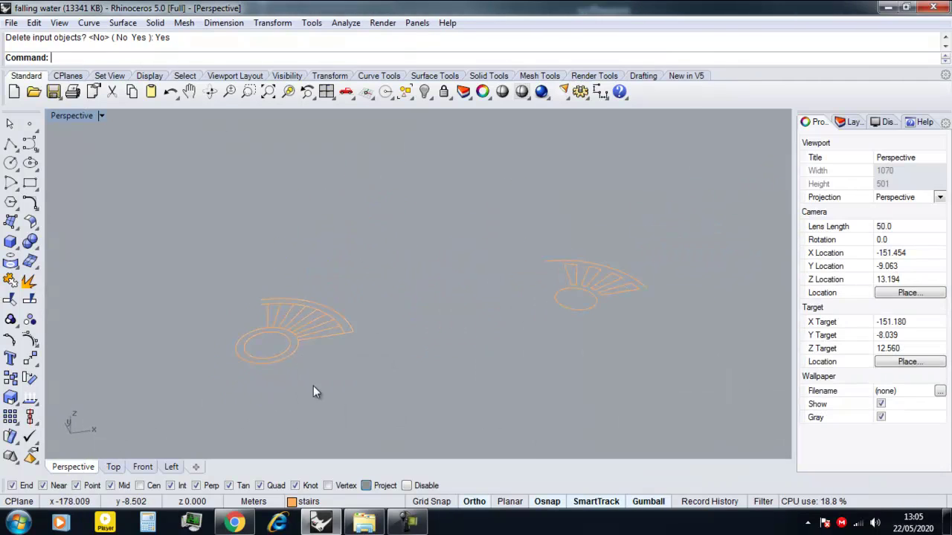
left_click(326, 400)
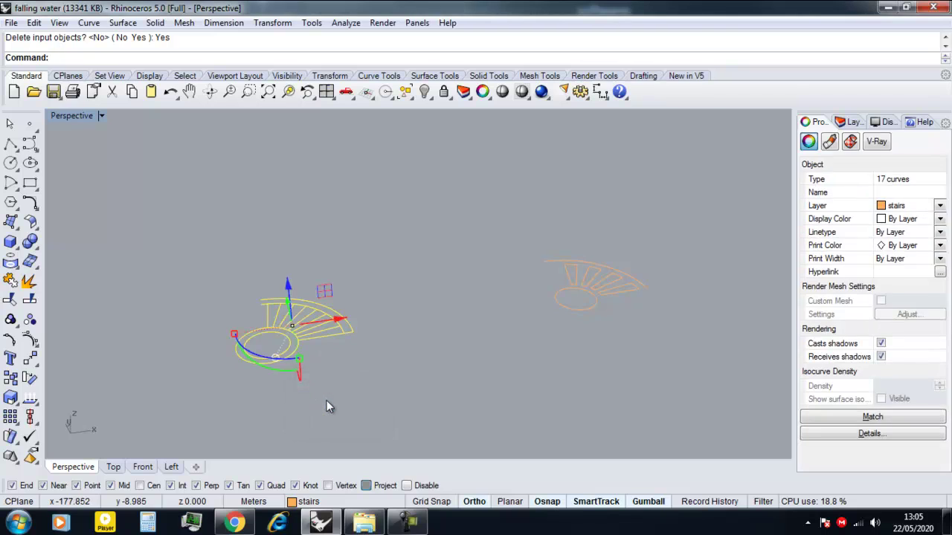
left_click(113, 467)
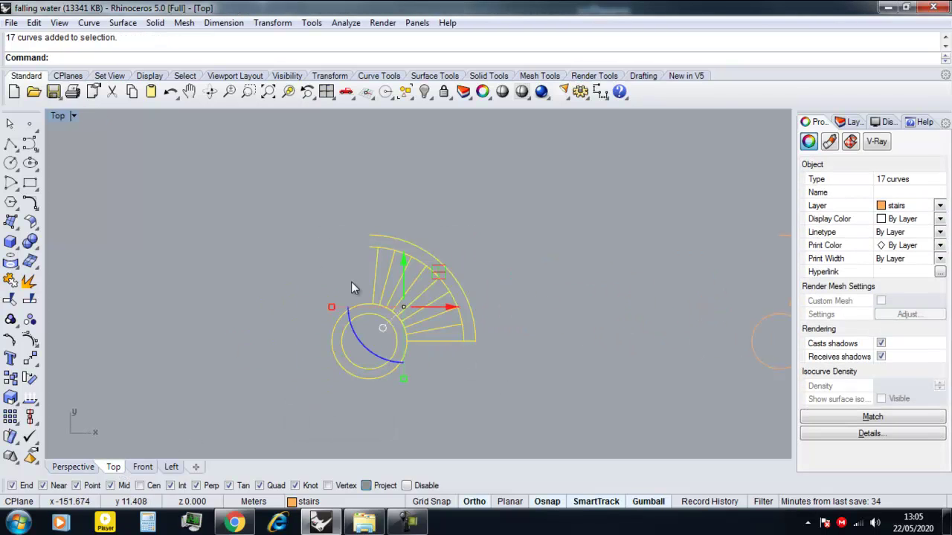
type("trim")
key("Return")
scroll(357, 290, "down", 2)
scroll(370, 299, "up", 2)
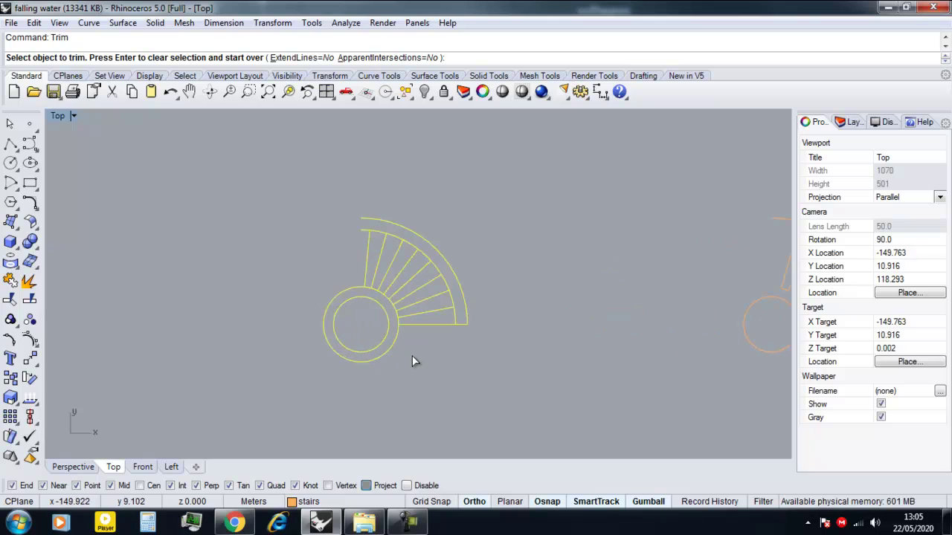
left_click(363, 333)
scroll(441, 316, "up", 2)
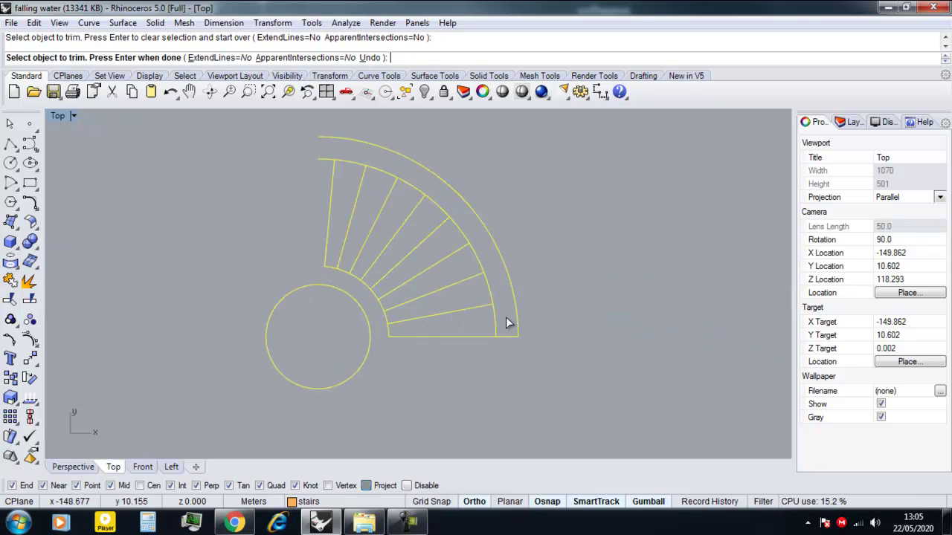
Trim the horizontal edge and the outer and inner arc segments below the spare stair's first slanted radial line.
left_click(410, 337)
scroll(411, 341, "up", 2)
scroll(580, 350, "down", 3)
scroll(532, 286, "up", 3)
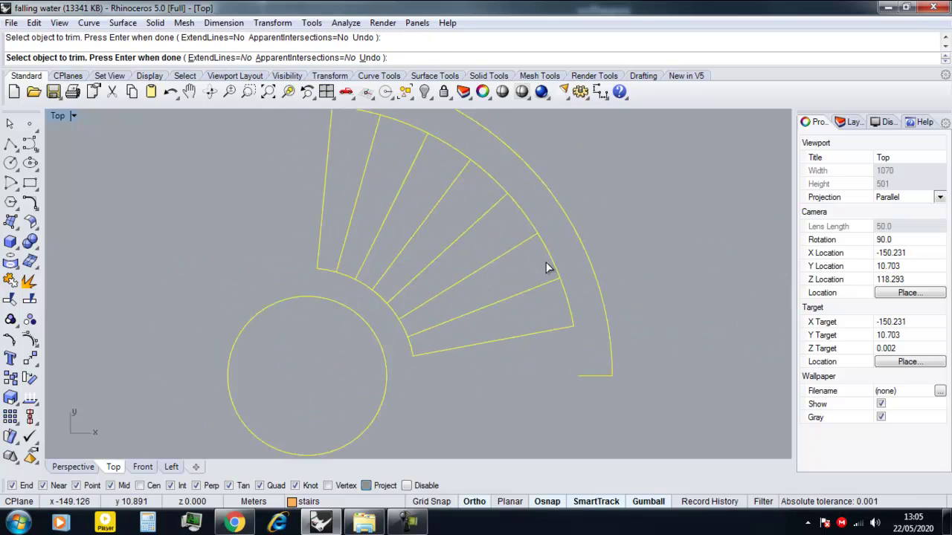
Try to trim the outer arc segment between the second and third radial lines of the spare stair.
left_click(549, 258)
left_click(556, 246)
left_click_drag(561, 251, 546, 267)
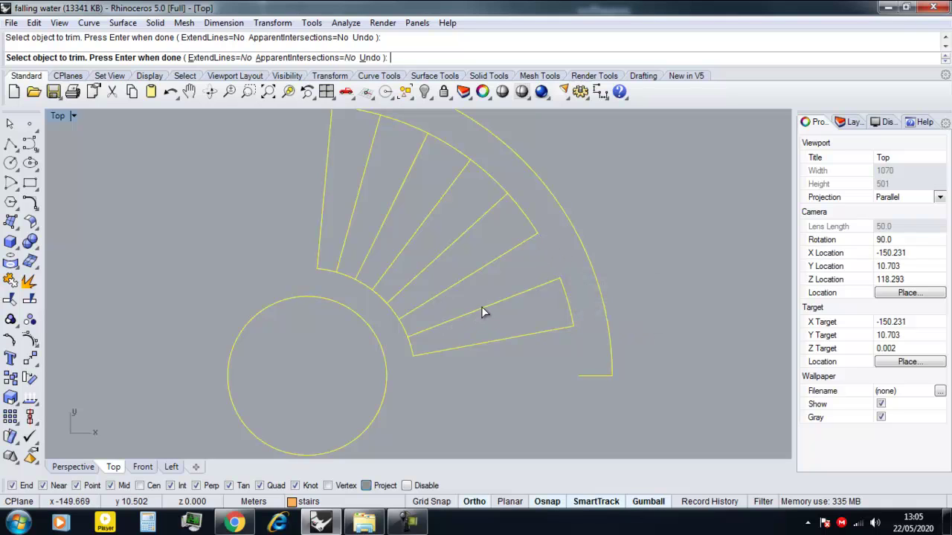
Ungroup all of the spare stair's curves and delete the duplicate outer and inner arc segments between its second and third radial lines.
key("Return")
key("ctrl+a")
type("Ungr")
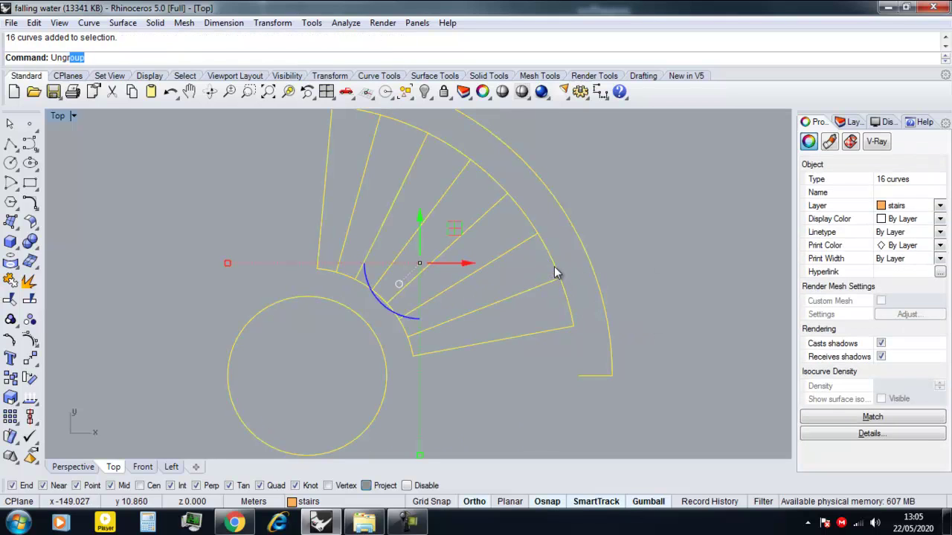
type("oup")
key("Return")
left_click(551, 261)
left_click(556, 301)
key("Delete")
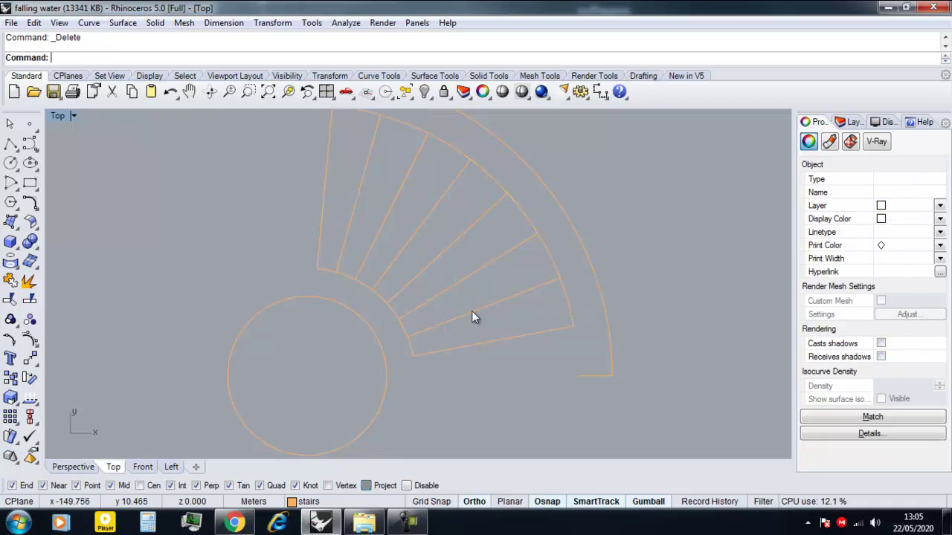
left_click(403, 327)
left_click(449, 364)
left_click(494, 389)
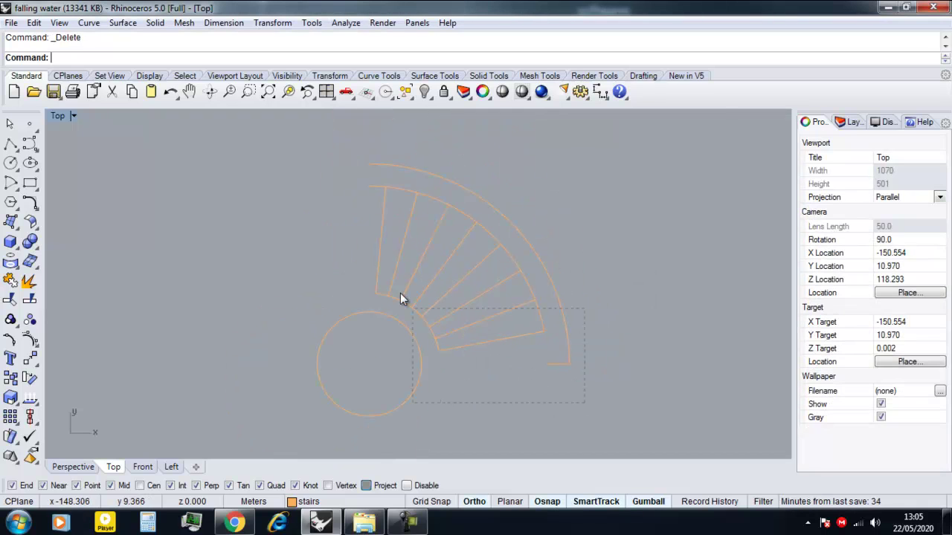
Trim the outer and inner arc segments across alternate gaps of the spare stair to separate its four treads.
key("ctrl+a")
type("Tri")
key("Return")
scroll(519, 295, "up", 5)
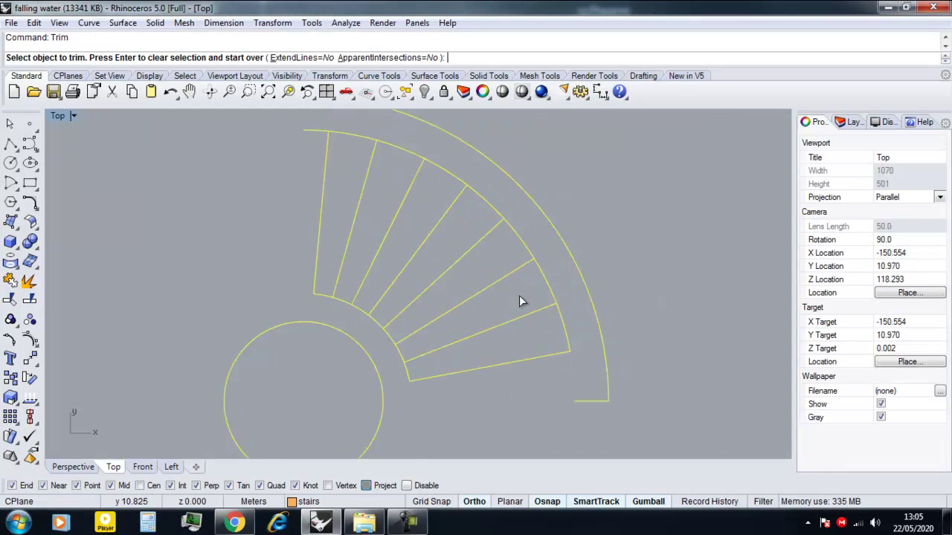
scroll(416, 350, "down", 2)
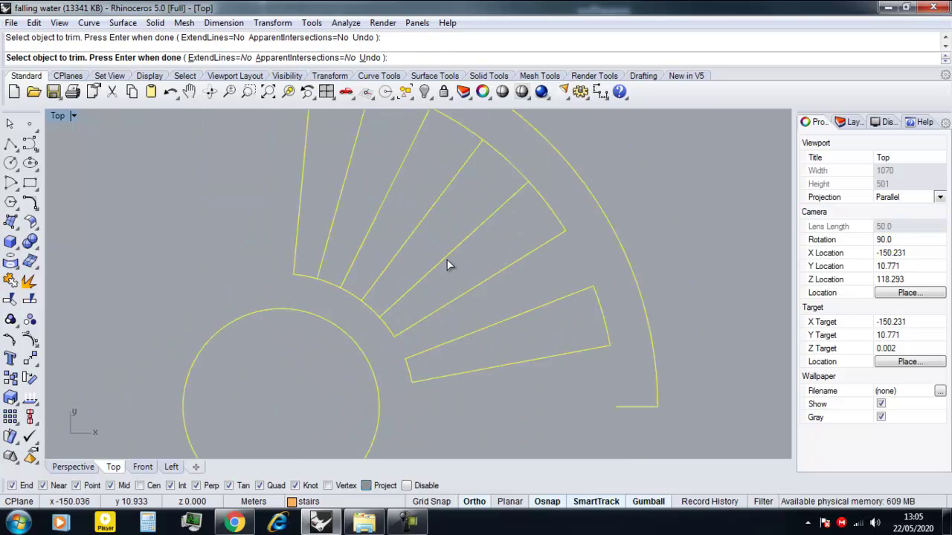
scroll(366, 214, "down", 5)
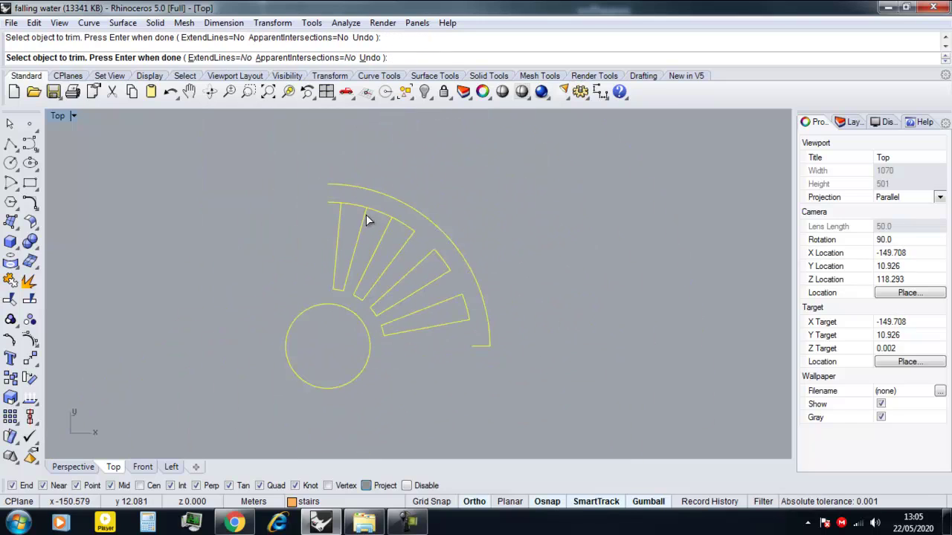
scroll(374, 212, "down", 5)
scroll(343, 237, "up", 6)
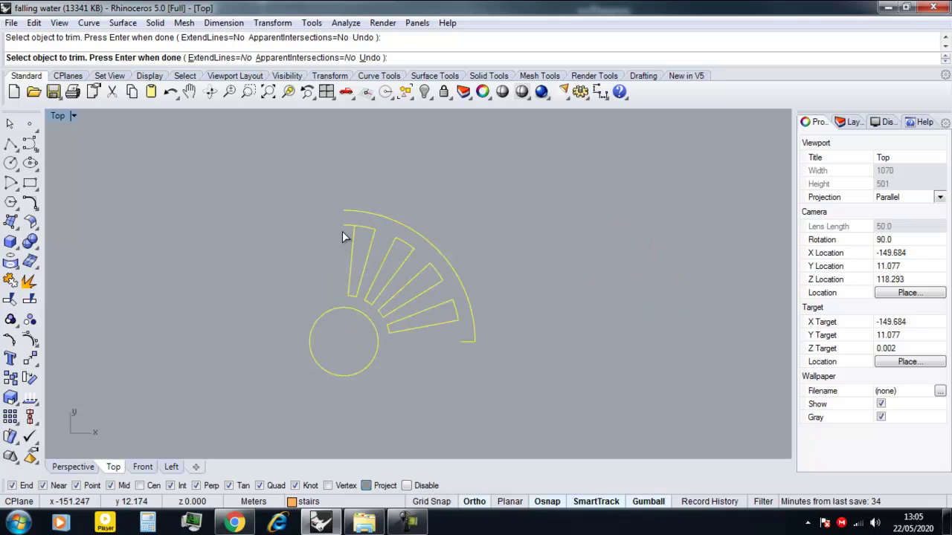
Trim the leftover outer arc stub past the spare stair's last tread and join all the stair curves.
scroll(347, 226, "up", 6)
left_click(346, 224)
scroll(351, 237, "down", 6)
key("Return")
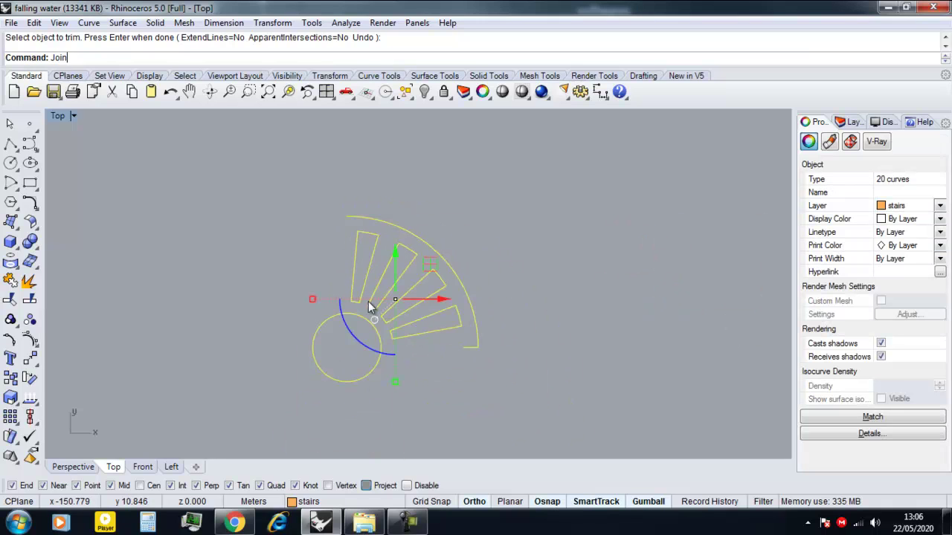
key("Return")
Move the four closed tread outlines of one stair copy onto the other copy so they fill its alternate gaps.
left_click(368, 301)
left_click(360, 299, "shift")
left_click(405, 310, "shift")
left_click(406, 337, "shift")
scroll(407, 340, "down", 4)
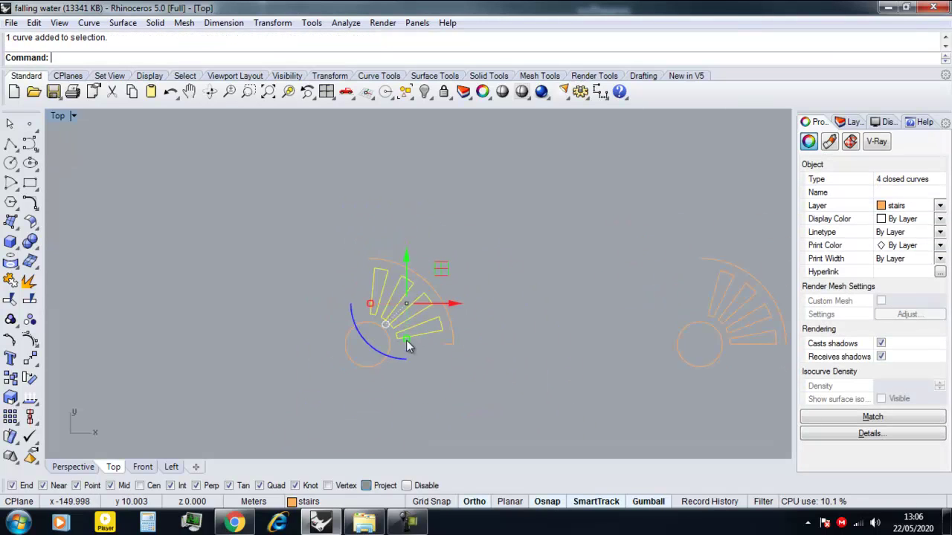
type("mo")
key("Return")
left_click(443, 332)
scroll(442, 331, "down", 8)
scroll(557, 331, "up", 10)
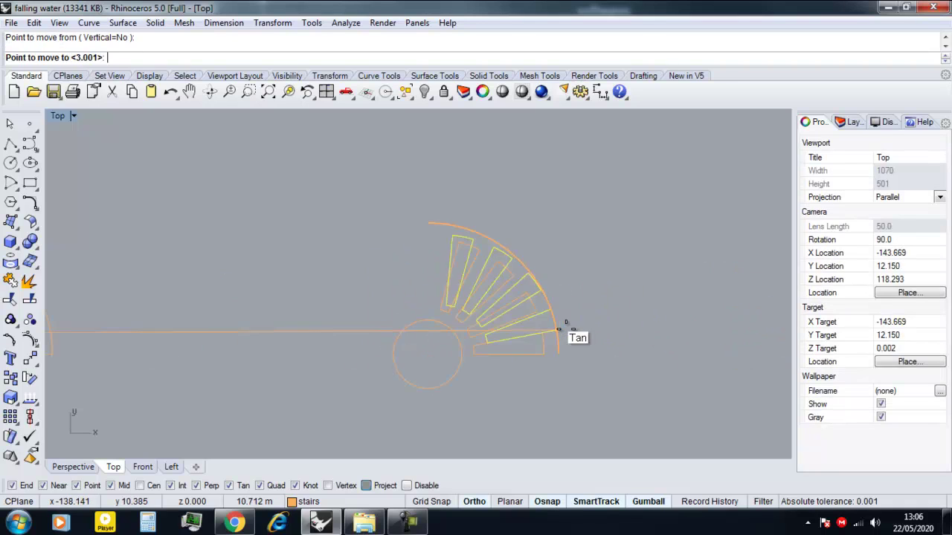
scroll(562, 329, "up", 6)
left_click(520, 333)
scroll(437, 343, "down", 6)
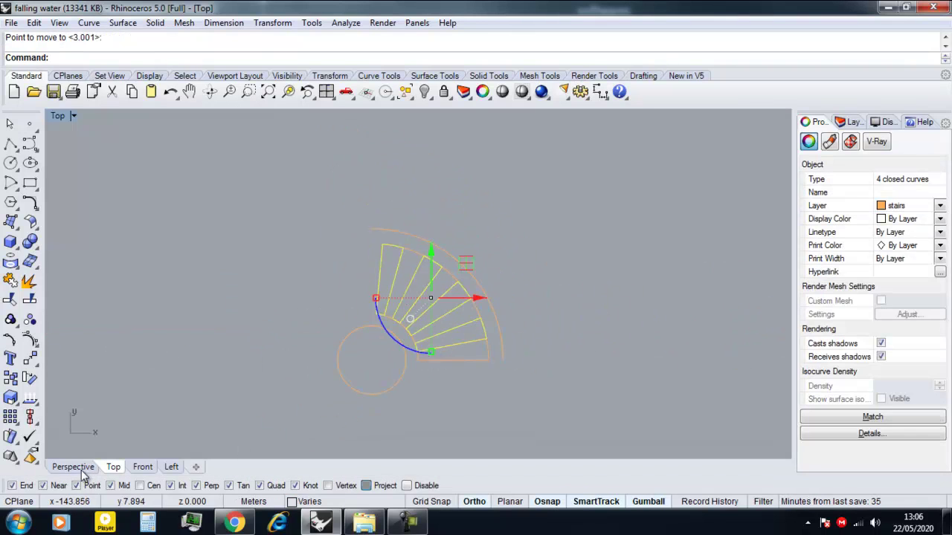
Delete the arc and circle left over from the emptied stair copy.
left_click_drag(228, 288, 328, 395)
key("Delete")
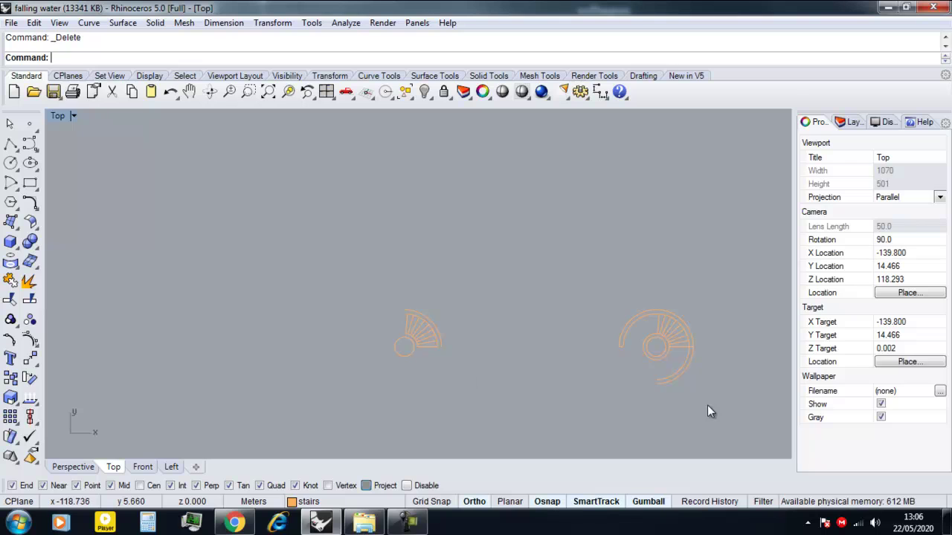
scroll(335, 355, "up", 3)
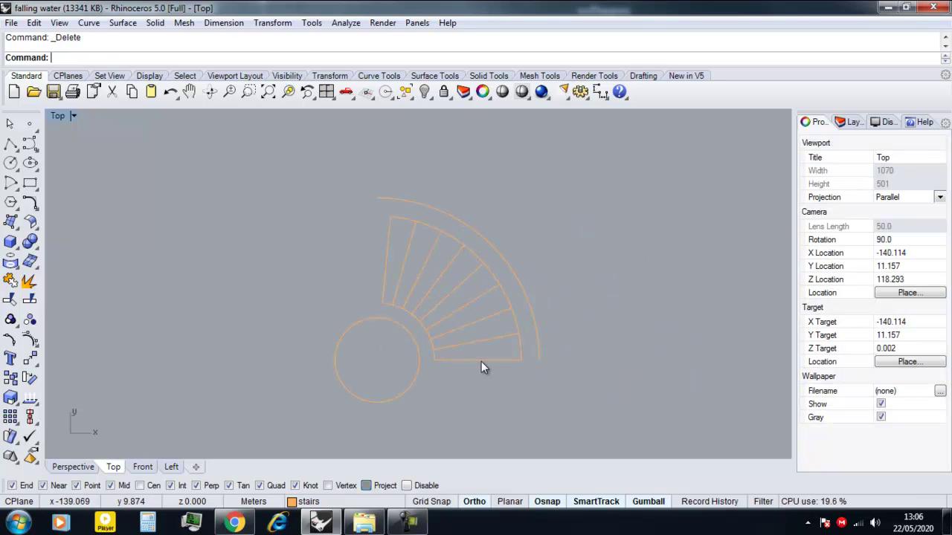
In the perspective view, keep the first tread outline at base level and raise the second one 0.15 m.
left_click(481, 363)
left_click(510, 399)
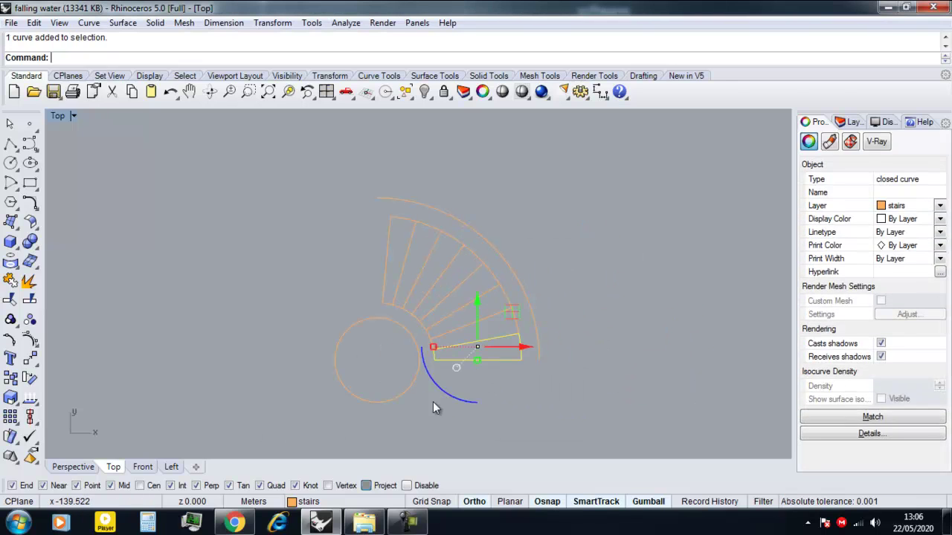
left_click(73, 467)
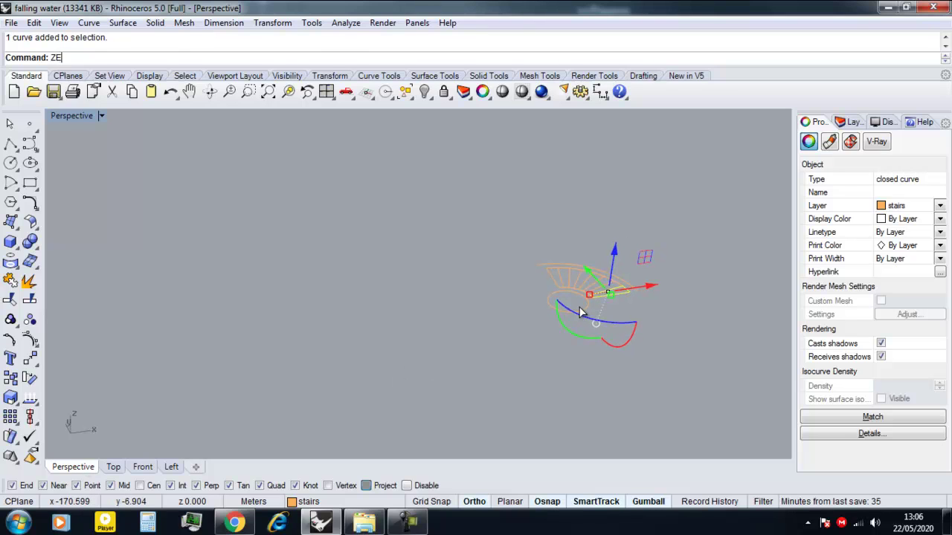
key("Return")
scroll(323, 373, "up", 5)
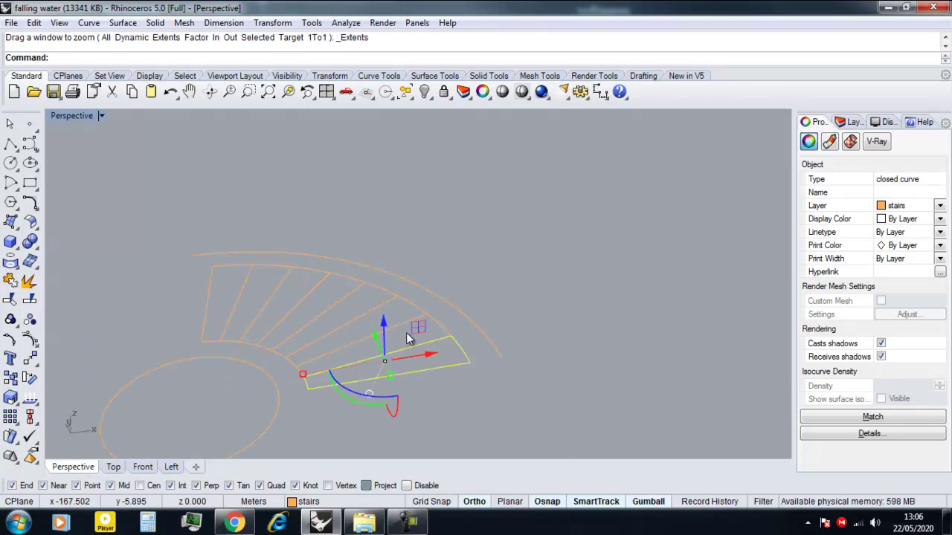
left_click(395, 328)
left_click(372, 317)
type(".15")
key("Return")
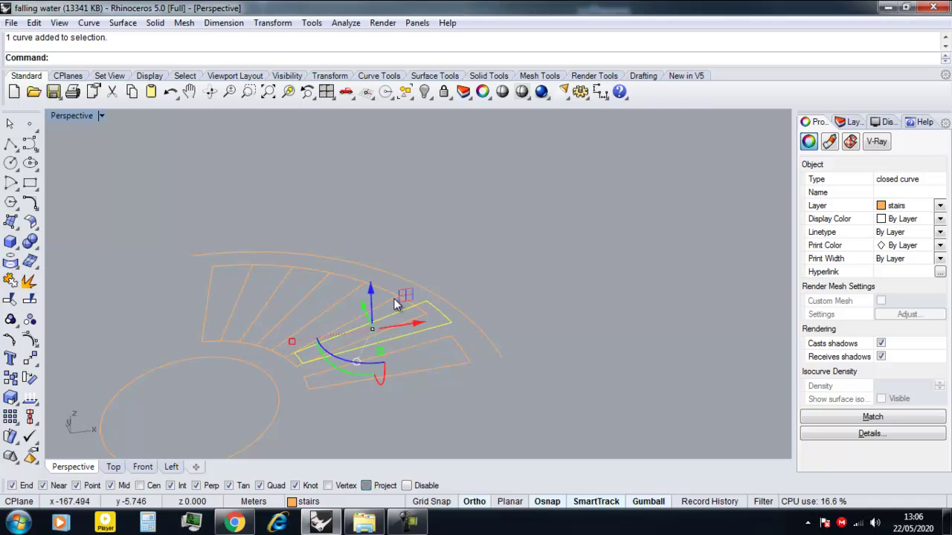
Raise the third tread outline vertically by 0.3 m.
left_click(354, 288)
type("3")
key("Return")
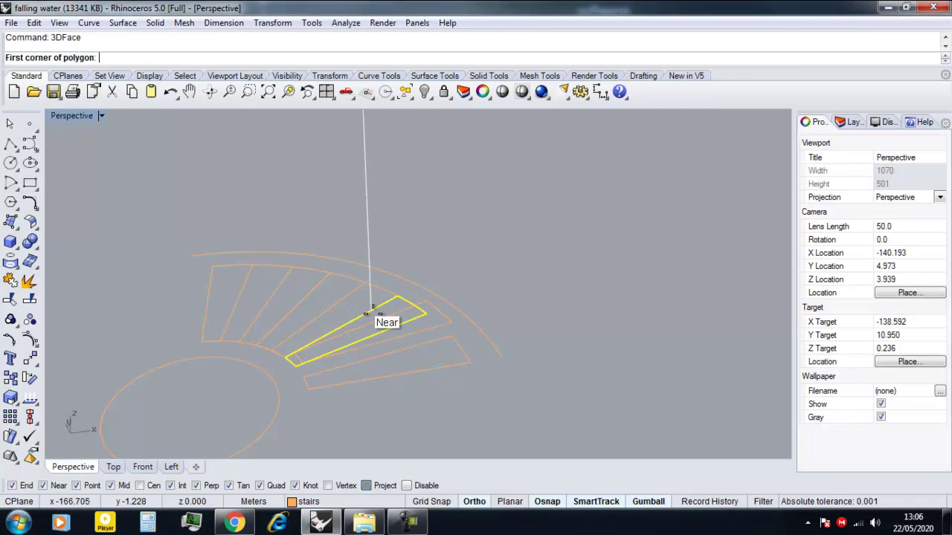
key("Escape")
left_click(354, 286)
type(".3")
key("Return")
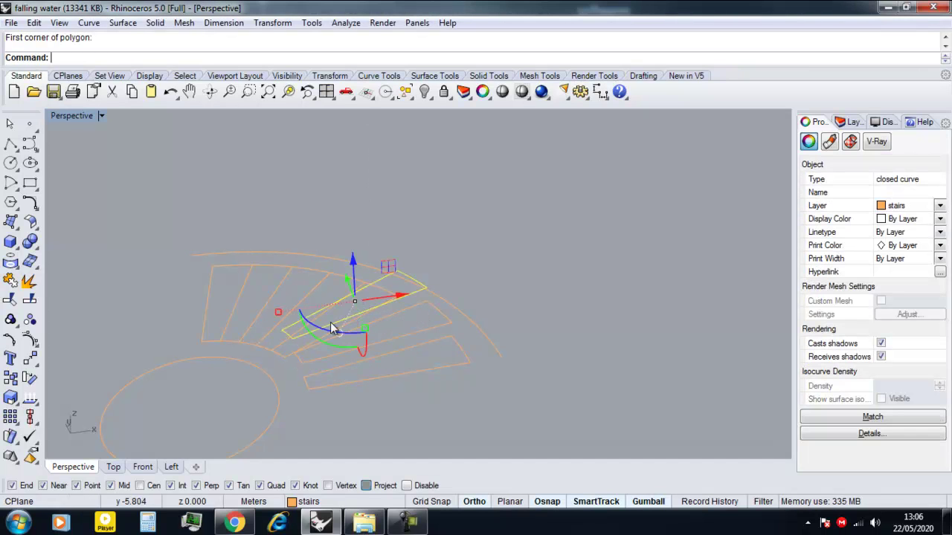
Raise the fourth tread outline 0.45 m and the fifth outline one riser above it.
key("Return")
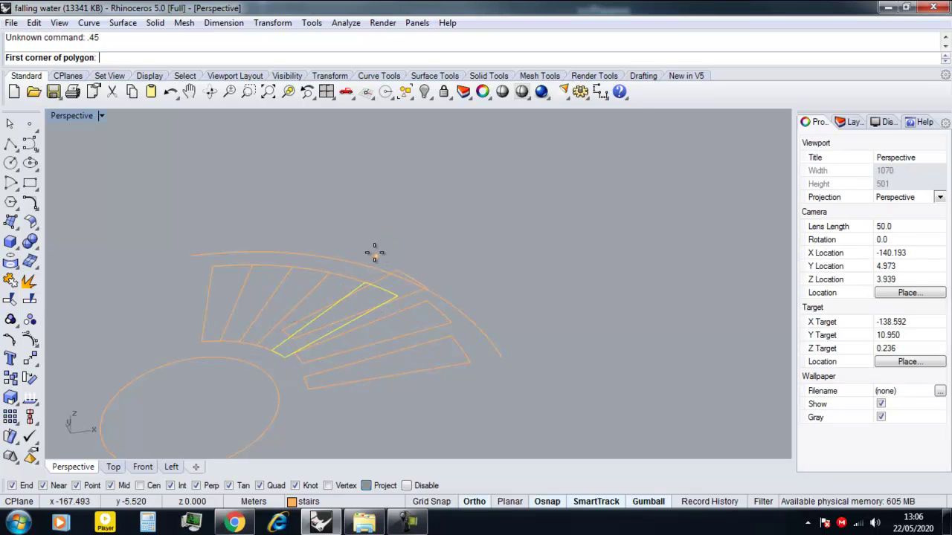
key("Escape")
left_click(355, 280)
type("4")
key("Return")
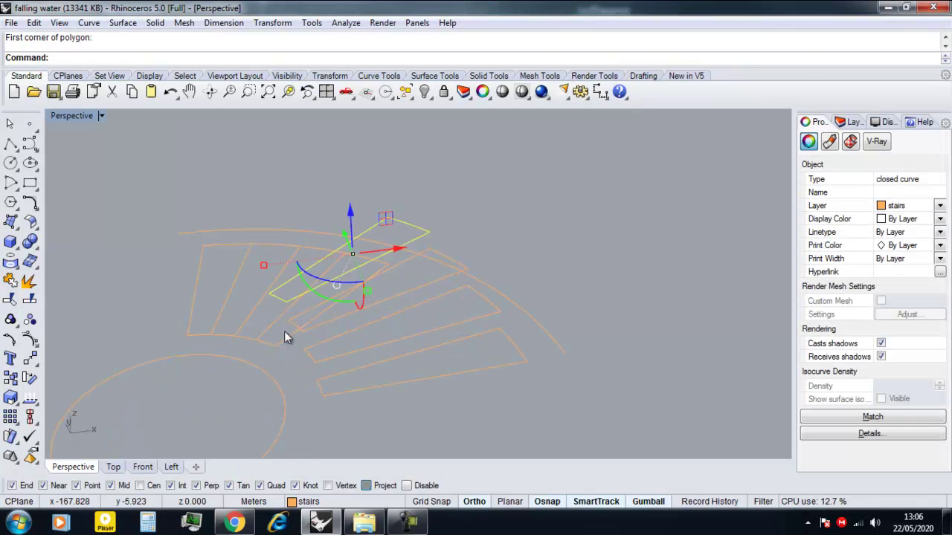
left_click(318, 256)
type("4")
key("Return")
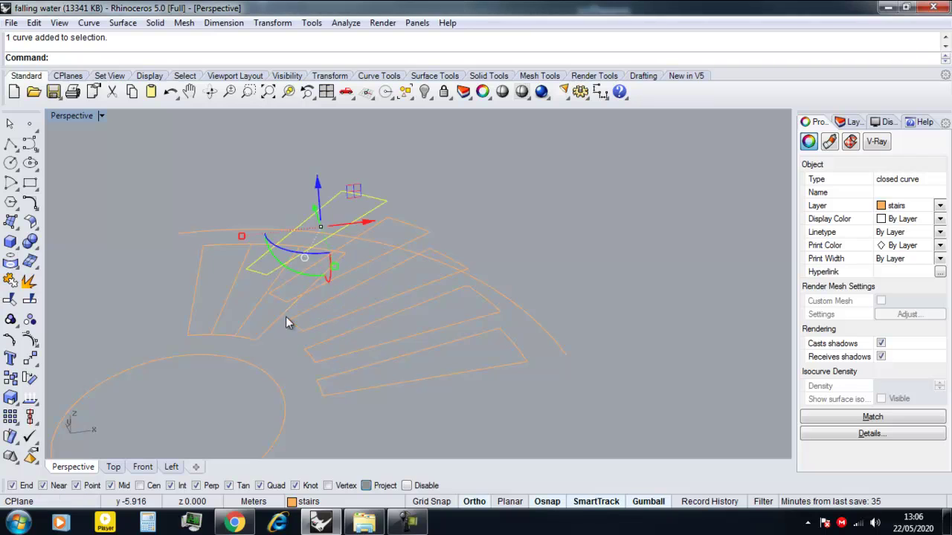
Raise the sixth tread outline 0.75 m and the seventh outline 0.9 m.
left_click(291, 249)
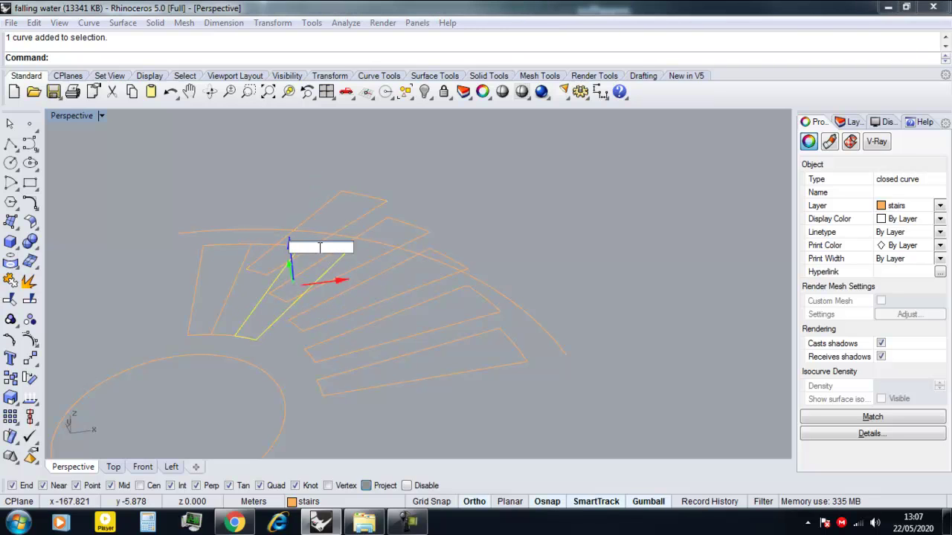
type(".75")
key("Return")
scroll(303, 281, "down", 1)
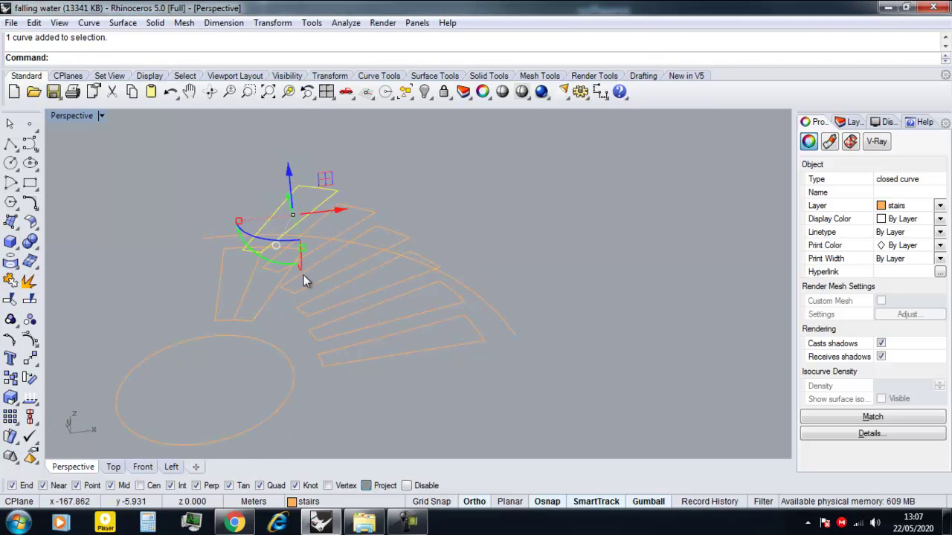
right_click(253, 169)
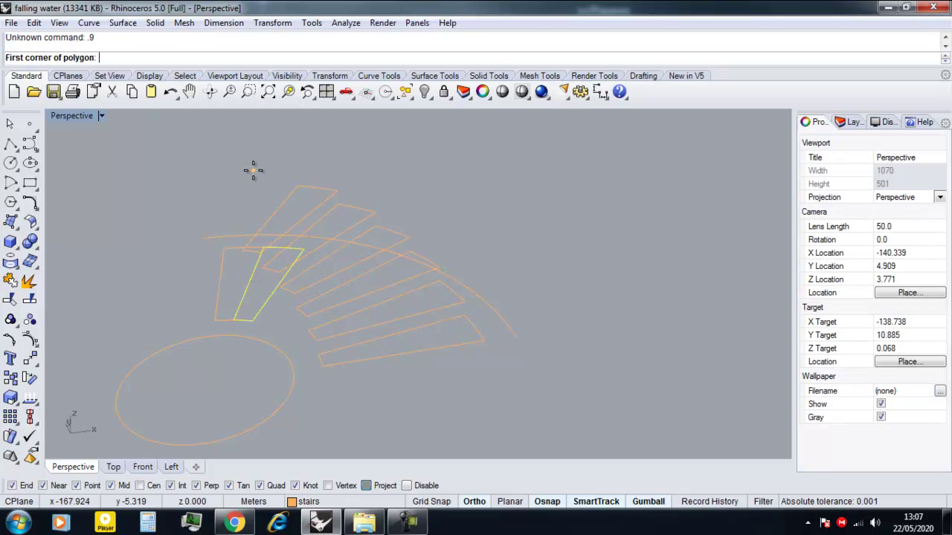
key("Escape")
left_click(264, 238)
type(".9")
key("Return")
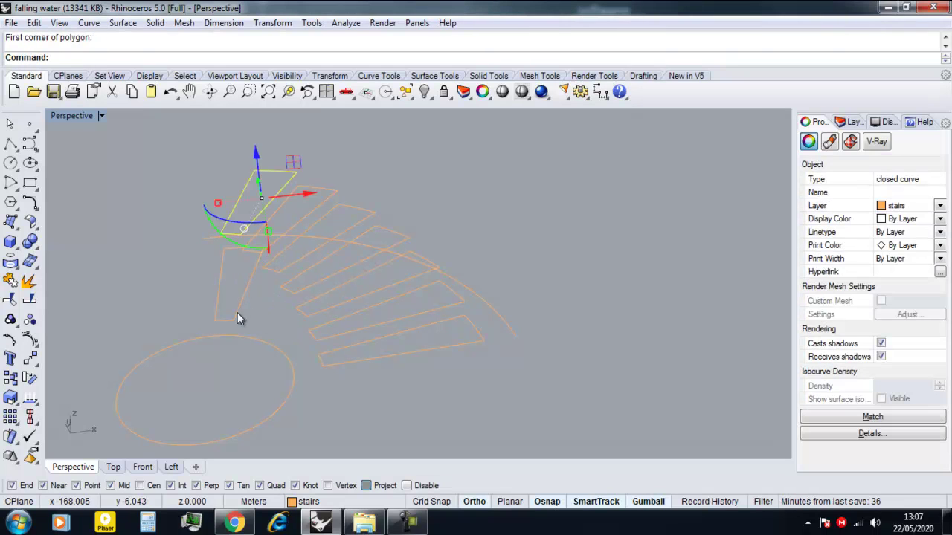
Raise the eighth and last tread outline one riser above the seventh.
left_click(237, 319)
left_click(235, 247)
key("Return")
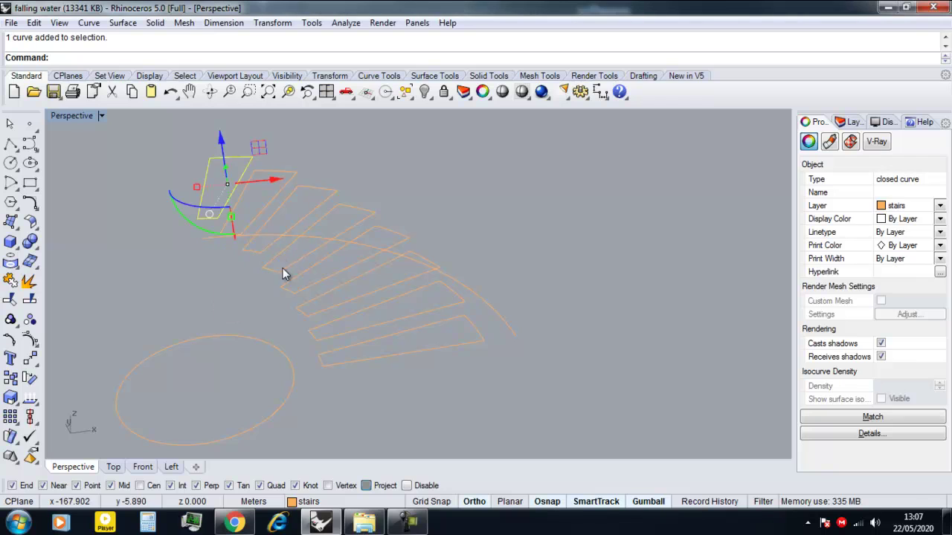
key("Escape")
Extrude the lowest three tread outlines into solids, each 0.15 m high up to the level of the following tread.
left_click(347, 363)
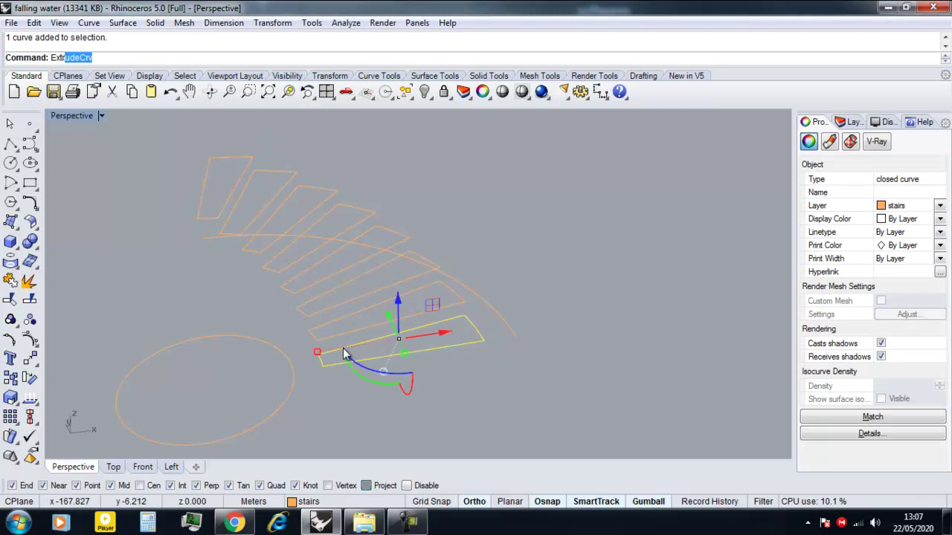
key("Return")
left_click(318, 343)
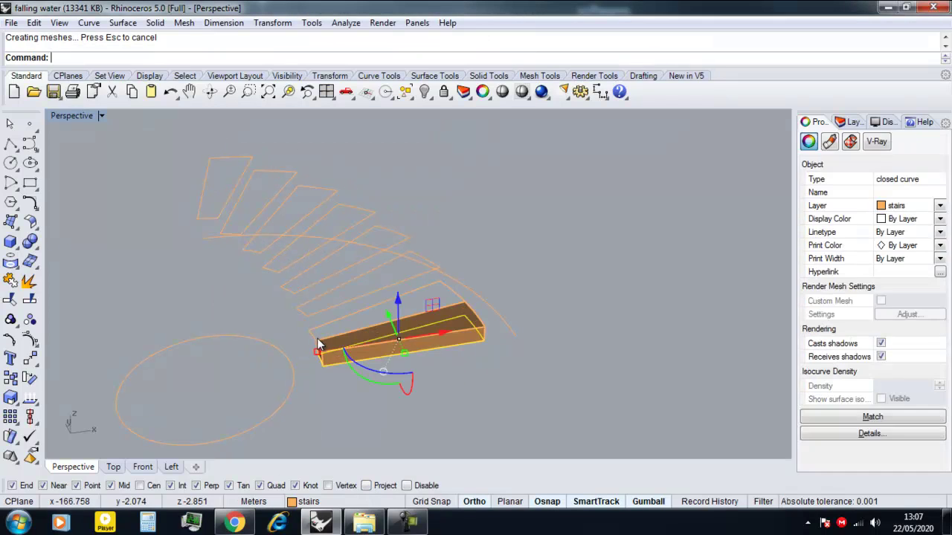
left_click(311, 332)
key("Return")
left_click(307, 316)
left_click(301, 308)
key("Return")
left_click(295, 293)
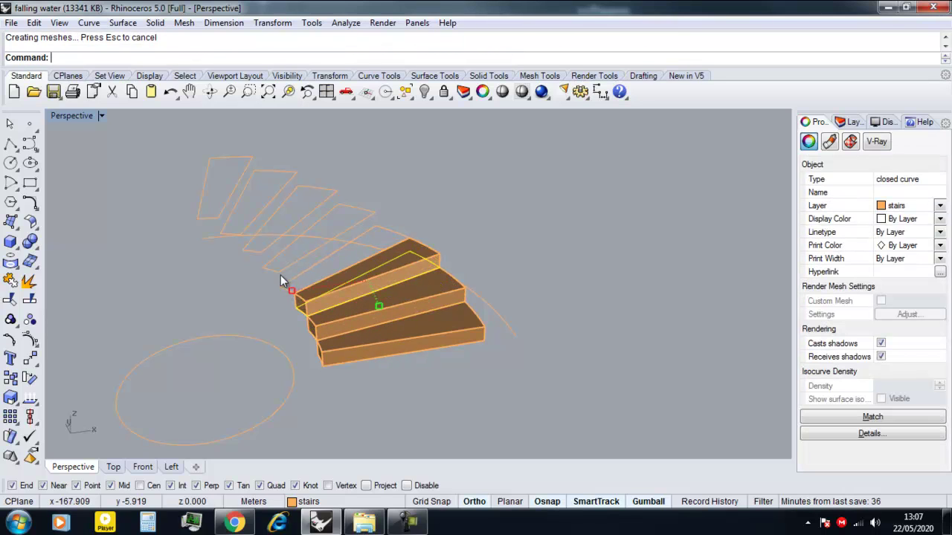
Extrude the fourth and fifth tread outlines into 0.15 m high solids.
key("Escape")
right_click_drag(280, 275, 344, 294)
left_click(337, 281)
key("Return")
key("Return")
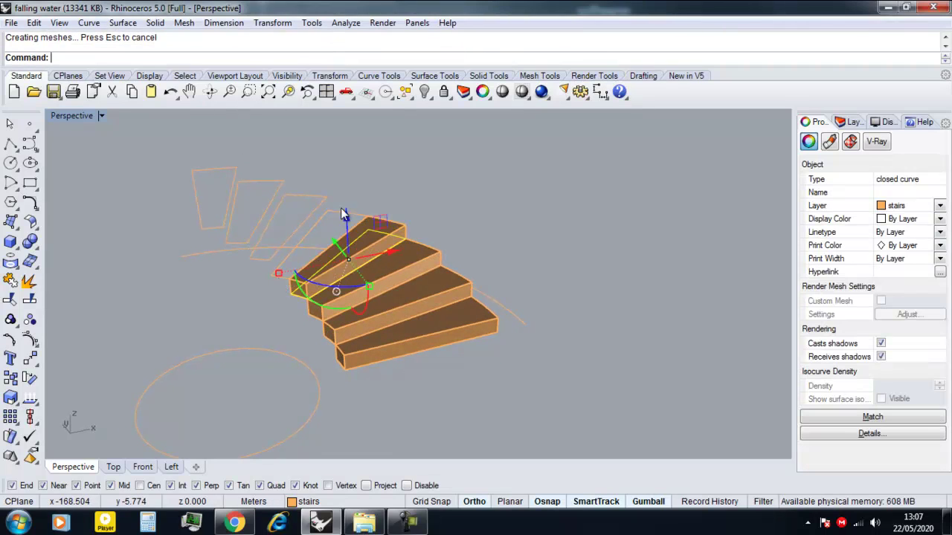
left_click(329, 212)
key("Return")
left_click(324, 199)
Extrude the remaining three upper tread outlines into 0.15 m high solids.
left_click(288, 195)
key("Return")
left_click(279, 183)
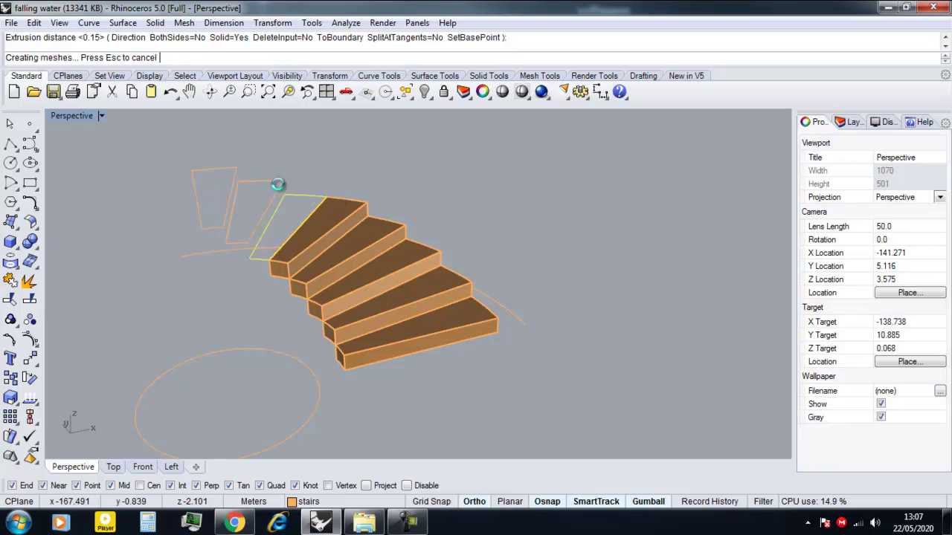
left_click(233, 186)
left_click(217, 174)
key("Return")
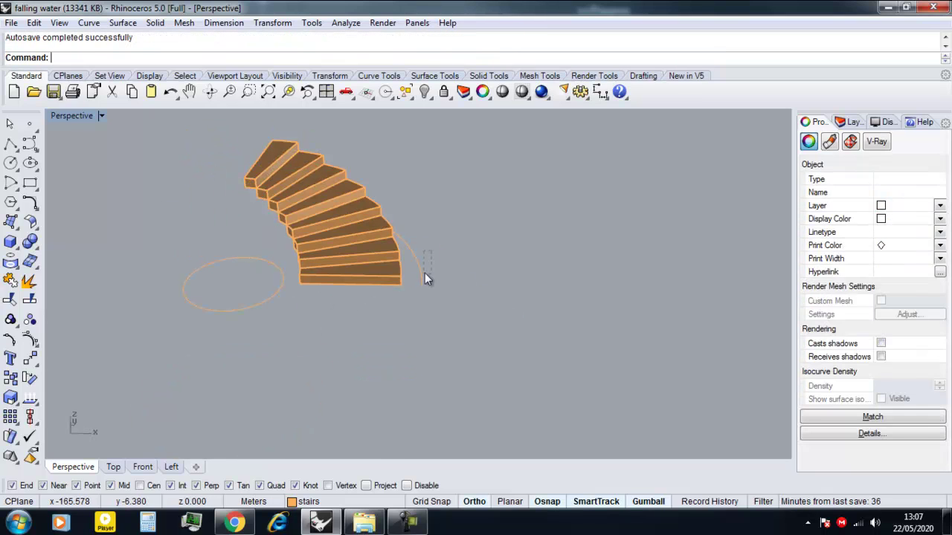
Delete the two open outer arcs and the centre circle beside the solid treads.
left_click_drag(425, 273, 419, 293)
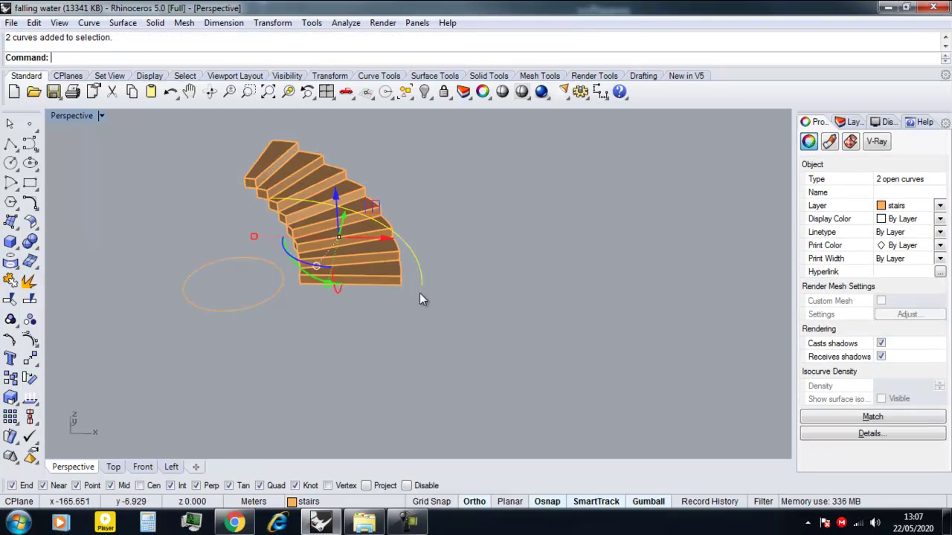
key("Delete")
left_click_drag(295, 349, 226, 298)
key("Delete")
Group all eight extruded treads with their outline curves and select the grouped stair.
scroll(341, 314, "down", 4)
left_click_drag(382, 322, 250, 185)
type("Gr")
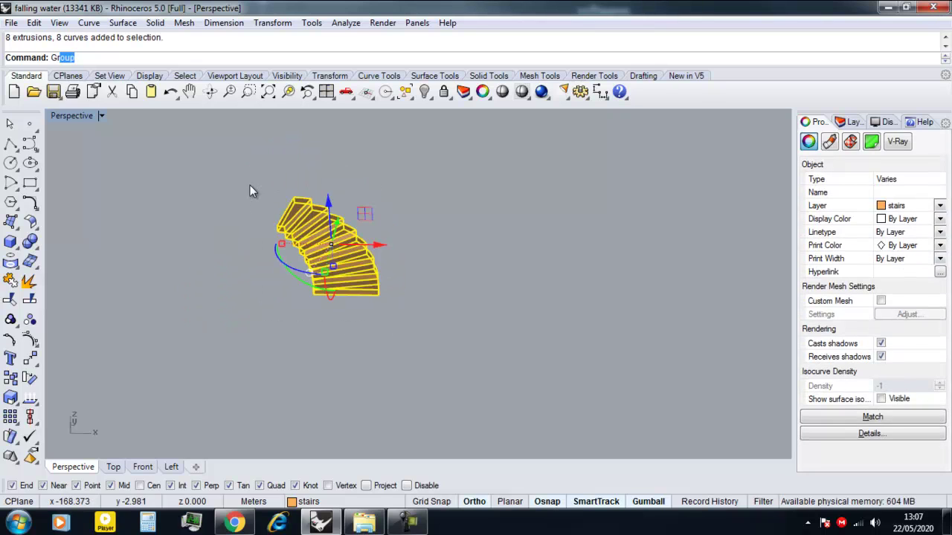
type("oup")
key("Return")
left_click(296, 307)
right_click_drag(296, 307, 356, 300)
left_click(357, 308)
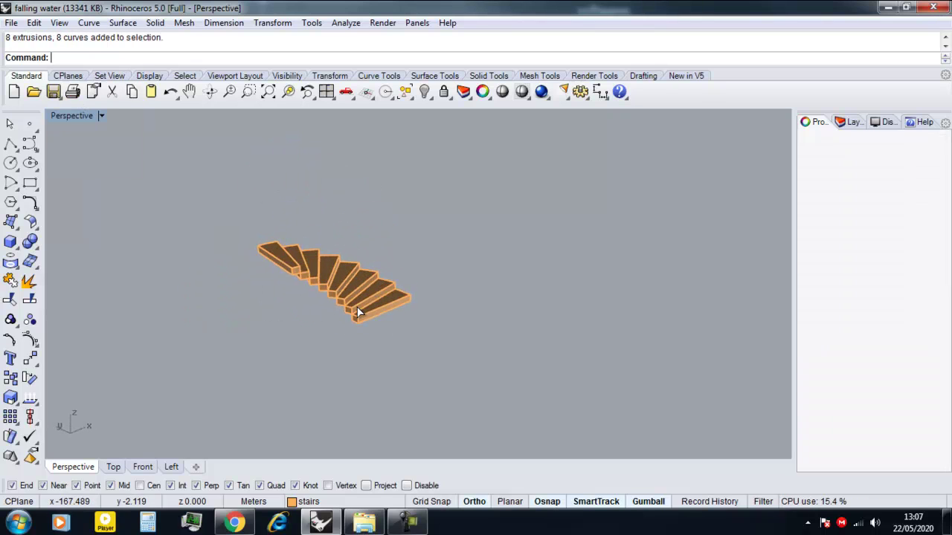
left_click(358, 313)
Open reference image 08 from the falling water folder, examine the spiral stair on the second-floor plan, and return to Rhino.
left_click(365, 522)
left_click(766, 212)
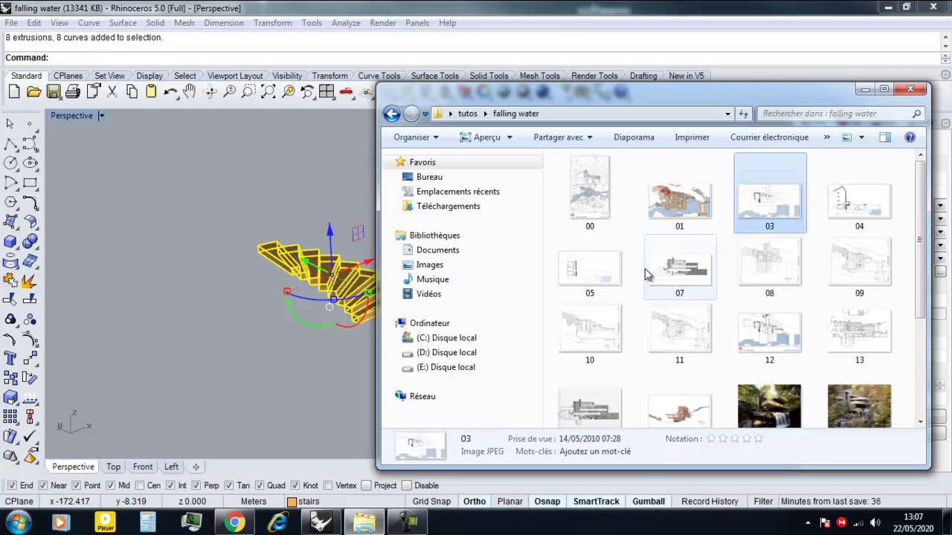
left_click(755, 282)
double_click(755, 280)
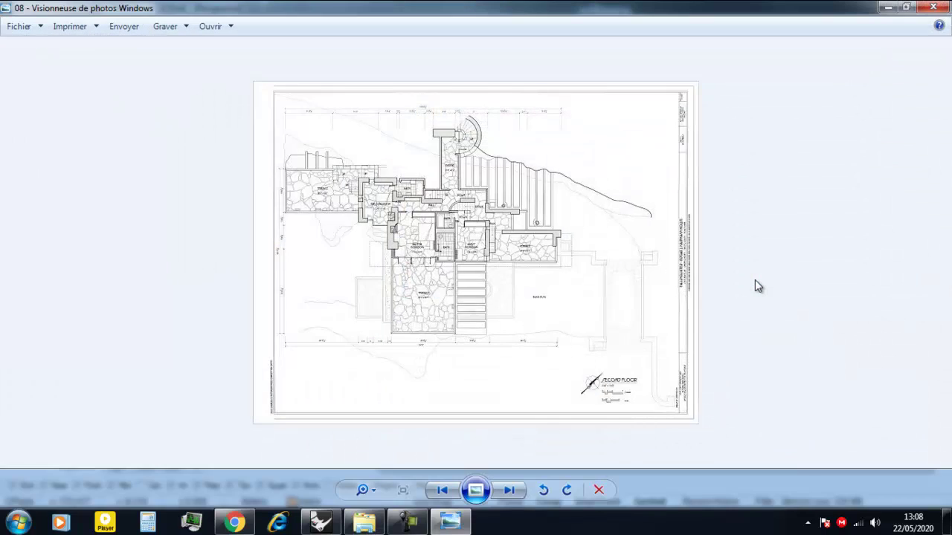
scroll(755, 280, "up", 4)
left_click_drag(468, 124, 470, 192)
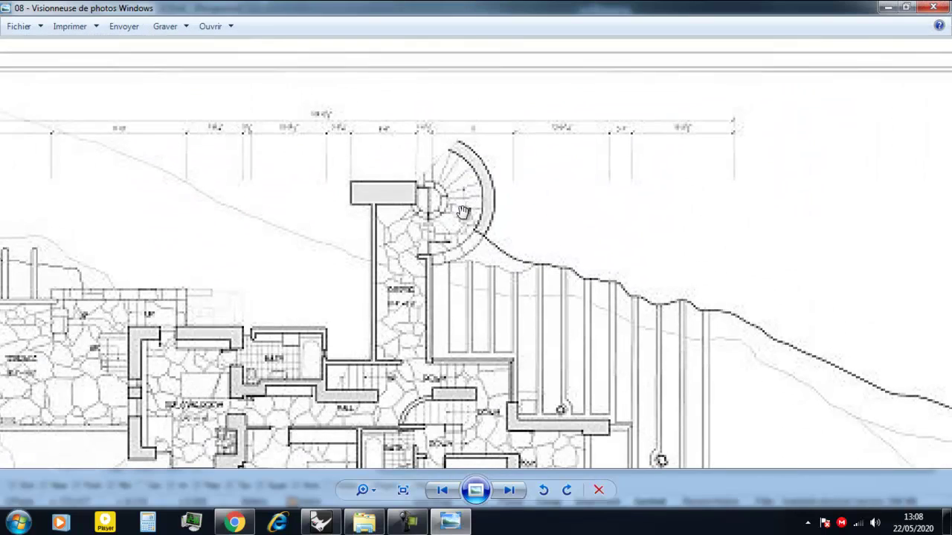
scroll(463, 212, "down", 5)
left_click(882, 11)
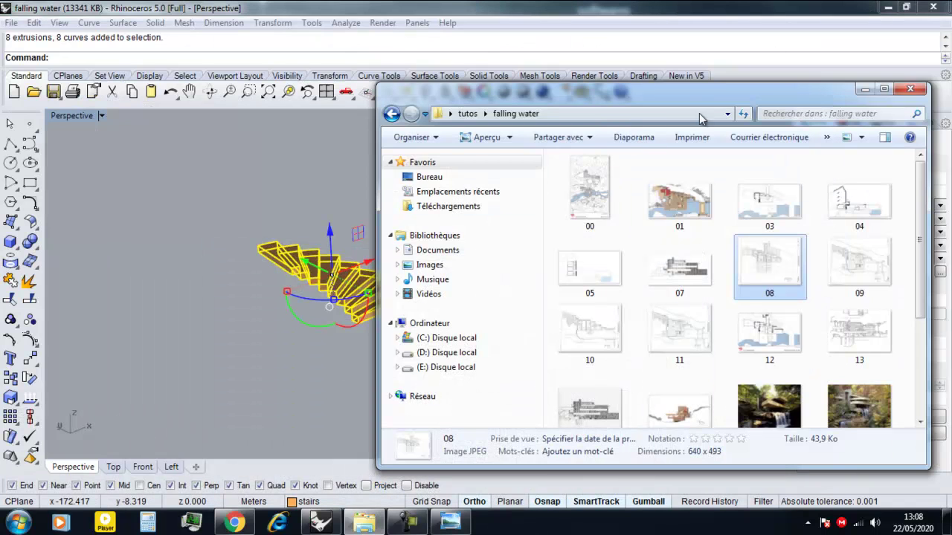
left_click(422, 44)
Move the grouped stair in plan from its lowest tread's corner onto the matching point of the original stair drawing at the building.
left_click(113, 467)
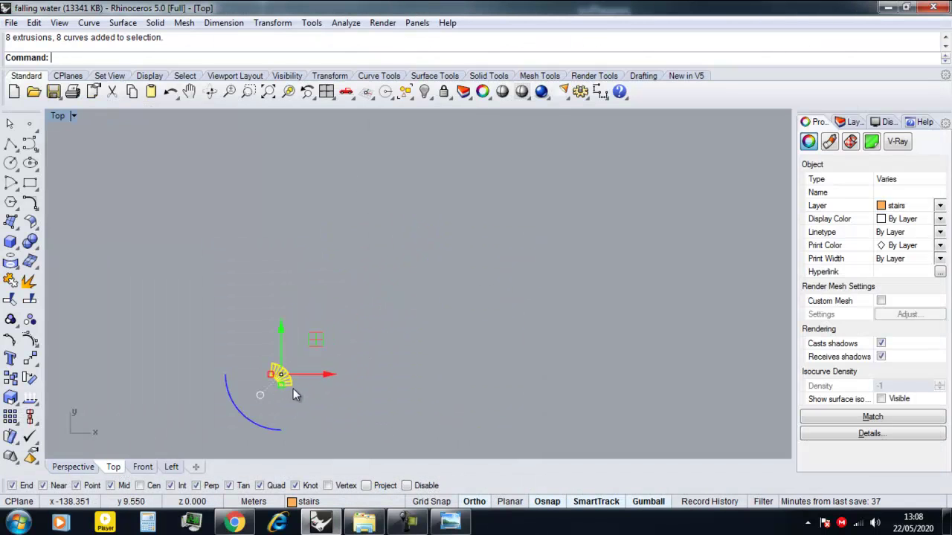
key("Return")
scroll(303, 390, "up", 5)
left_click(277, 381)
scroll(276, 383, "down", 12)
scroll(743, 362, "up", 4)
right_click_drag(773, 364, 476, 327)
scroll(530, 344, "up", 12)
scroll(533, 344, "up", 2)
left_click(548, 328)
Examine the placed stair's position and height against the building in the perspective view.
left_click(71, 467)
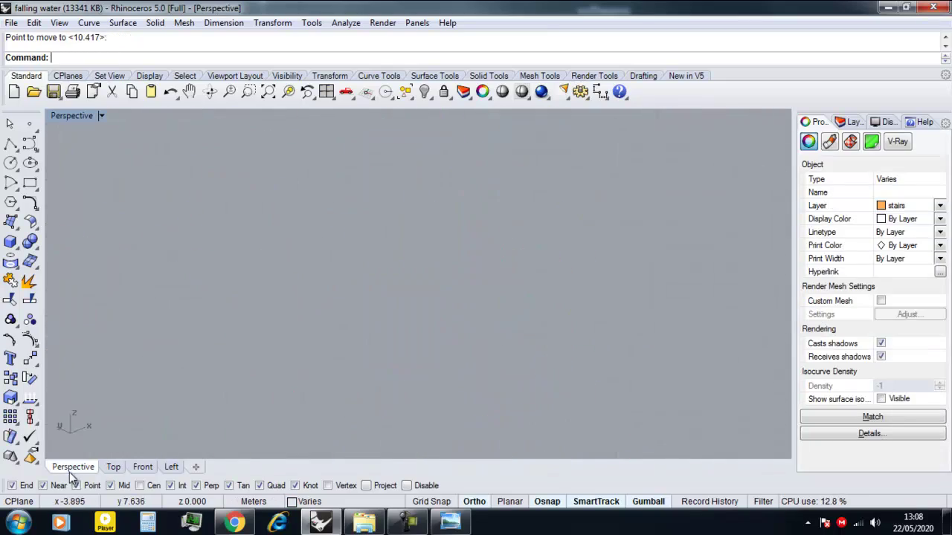
type("ZE")
key("Return")
mouse_move(361, 381)
right_mouse_down()
mouse_move(374, 287)
mouse_move(400, 278)
mouse_move(340, 321)
mouse_move(350, 383)
right_mouse_up()
scroll(376, 292, "up", 10)
scroll(375, 335, "up", 4)
scroll(349, 383, "up", 3)
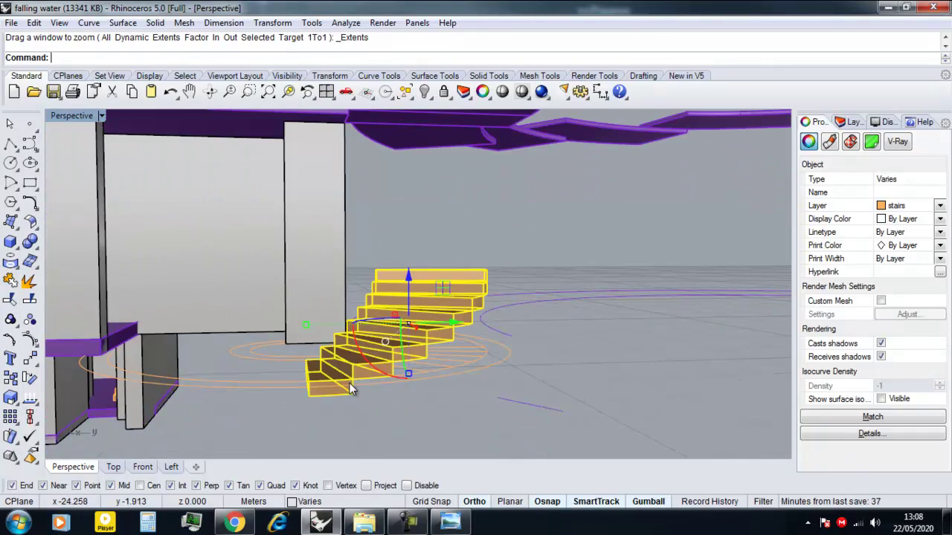
Raise the grouped stair vertically by 0.15 m.
left_click(409, 279)
type("0.15")
key("Return")
key("Escape")
Ungroup the flat curves of the original stair drawing on the ground beneath the treads.
scroll(402, 344, "down", 4)
right_click_drag(412, 315, 405, 358)
left_click(307, 402)
type("U")
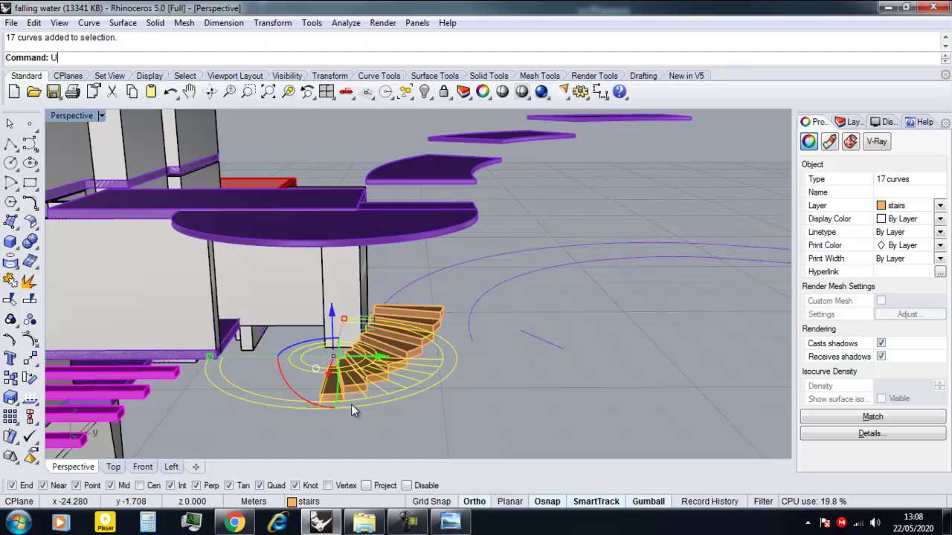
type("ngroup")
key("Return")
Delete the flat radial tread lines of the original stair drawing, keeping its circles and curved wall outlines.
scroll(440, 335, "up", 6)
left_click_drag(442, 340, 435, 380)
scroll(434, 381, "down", 6)
key("Delete")
scroll(433, 383, "up", 6)
left_click(429, 354)
key("Delete")
left_click(396, 373)
key("Delete")
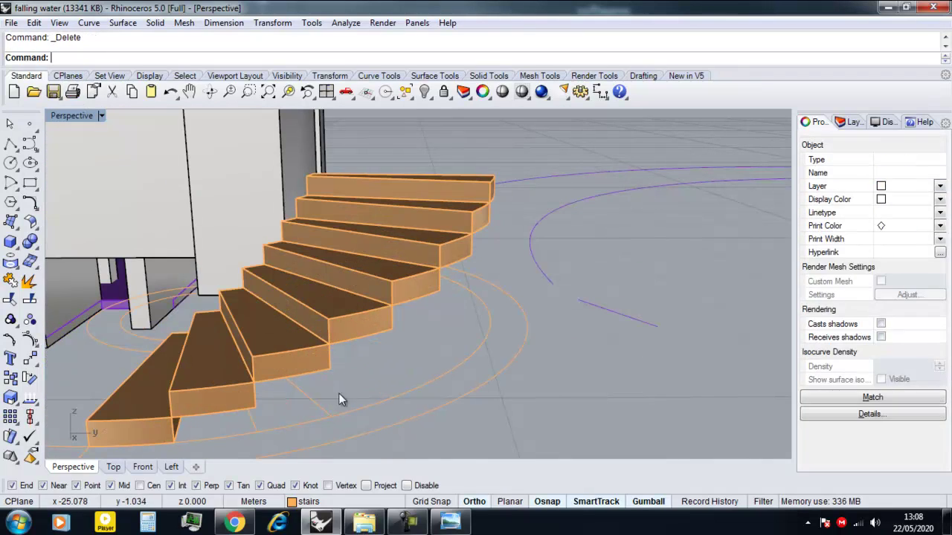
left_click(334, 413)
Try extruding the closed half-ring wall outline around the stair 1.05 m as a solid, and undo it.
scroll(335, 414, "down", 3)
left_click(411, 381)
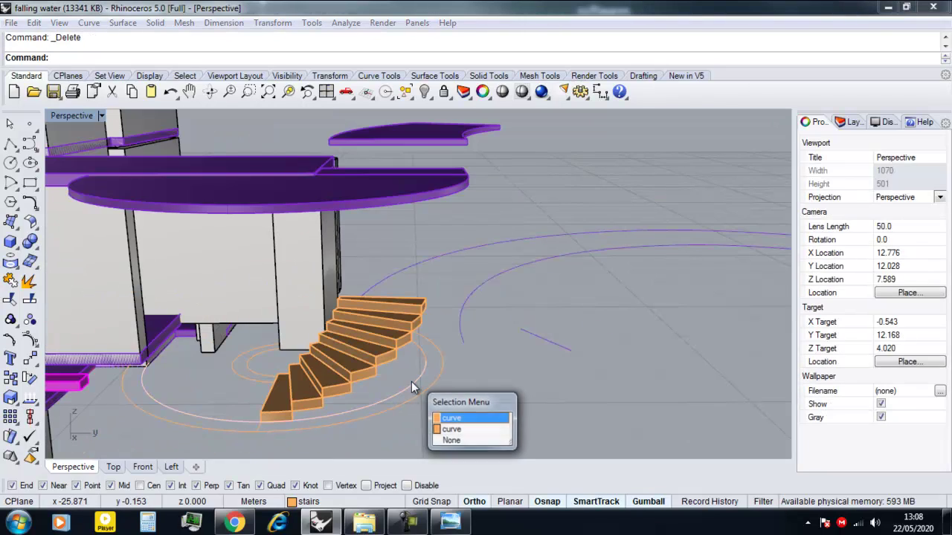
left_click(448, 430)
type("ExtrudeCrv")
key("Return")
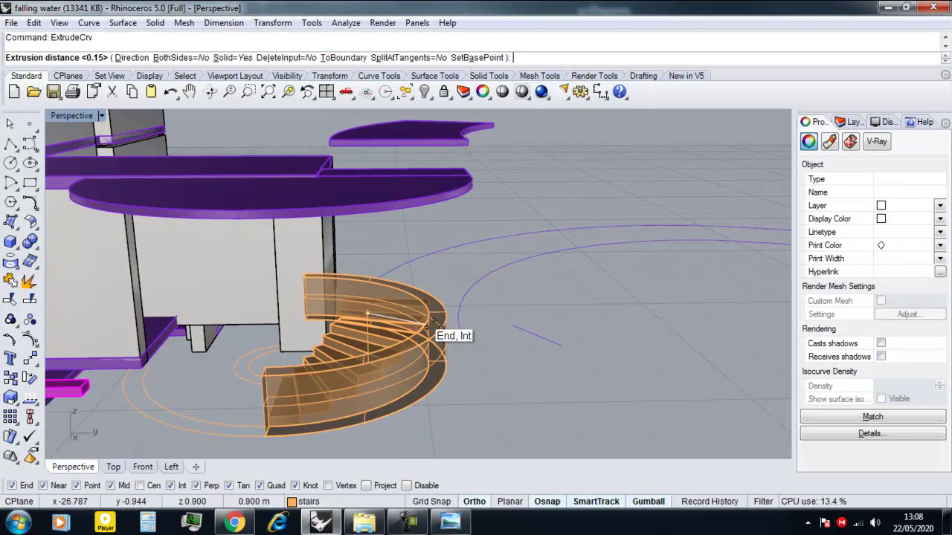
type("1.05")
key("Return")
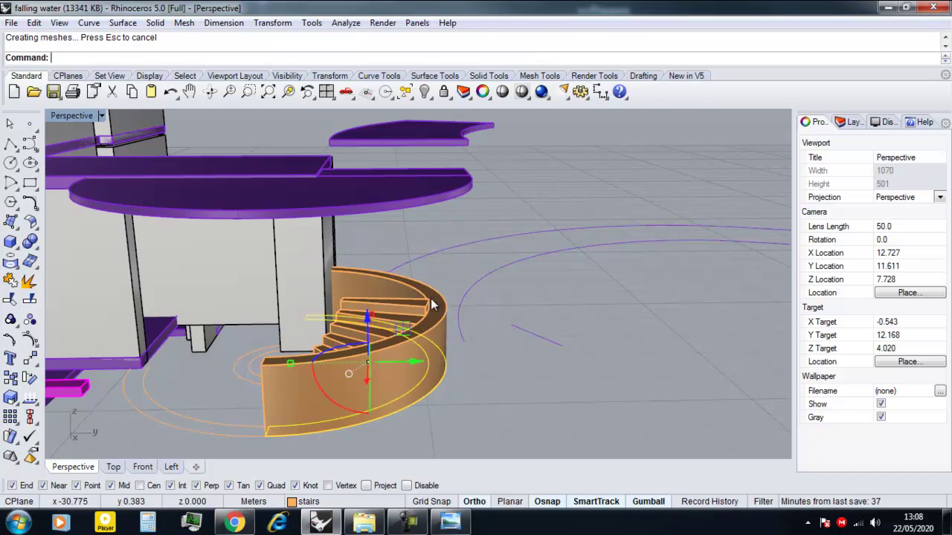
key("ctrl+z")
Try extruding the same half-ring wall outline 1.5 m, and undo it.
key("Return")
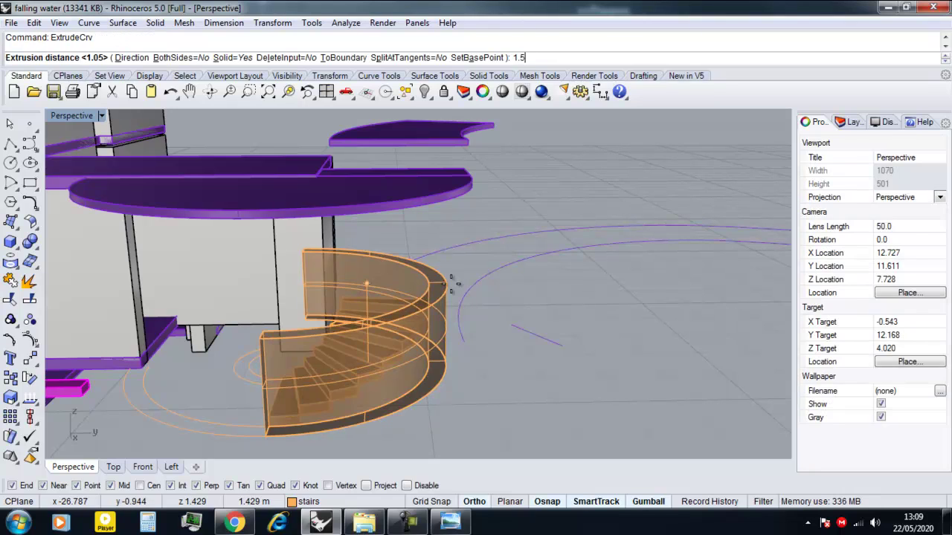
type("1.5")
key("Return")
mouse_move(397, 348)
right_mouse_down()
mouse_move(459, 337)
mouse_move(346, 355)
mouse_move(387, 371)
mouse_move(397, 343)
right_mouse_up()
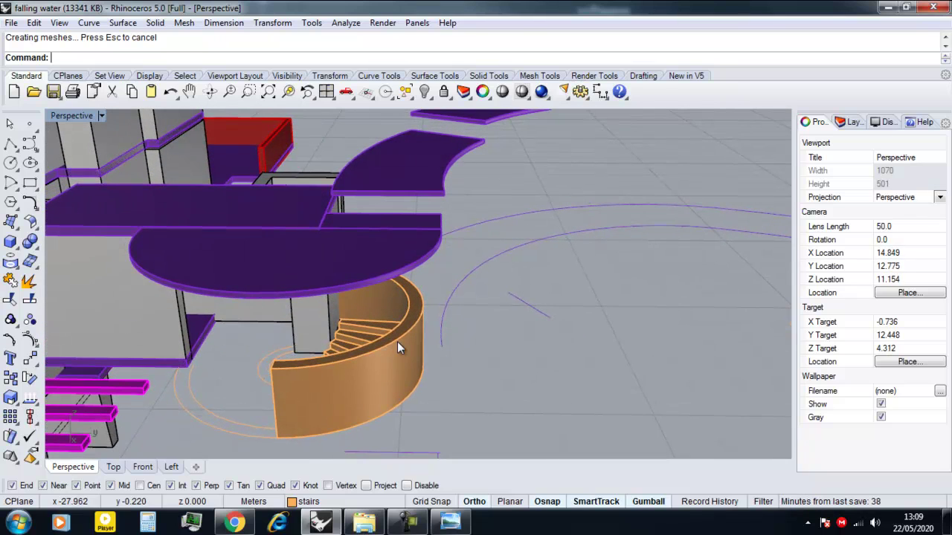
key("ctrl+z")
Extrude the closed half-ring outline around the stair 1.2 m as a solid wall.
left_click(409, 366)
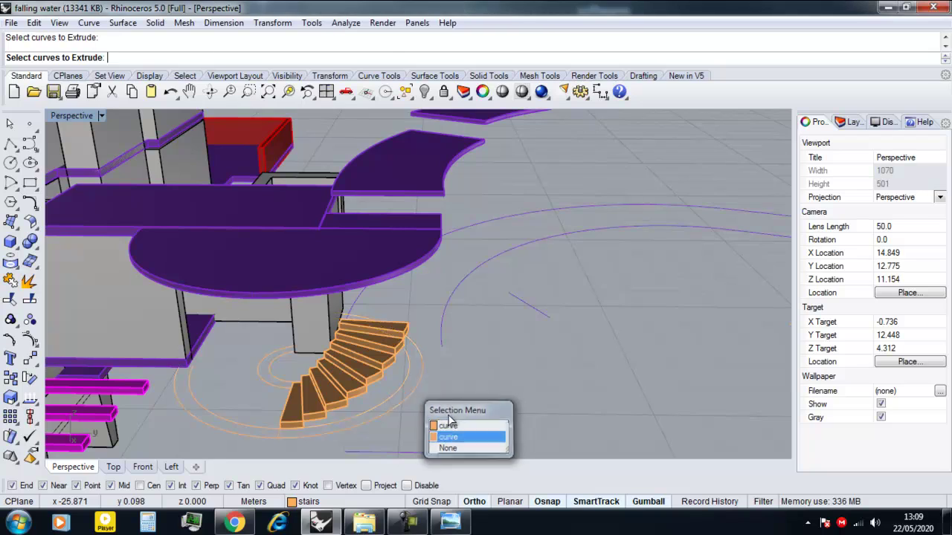
left_click(446, 437)
key("Return")
type("1.2")
key("Return")
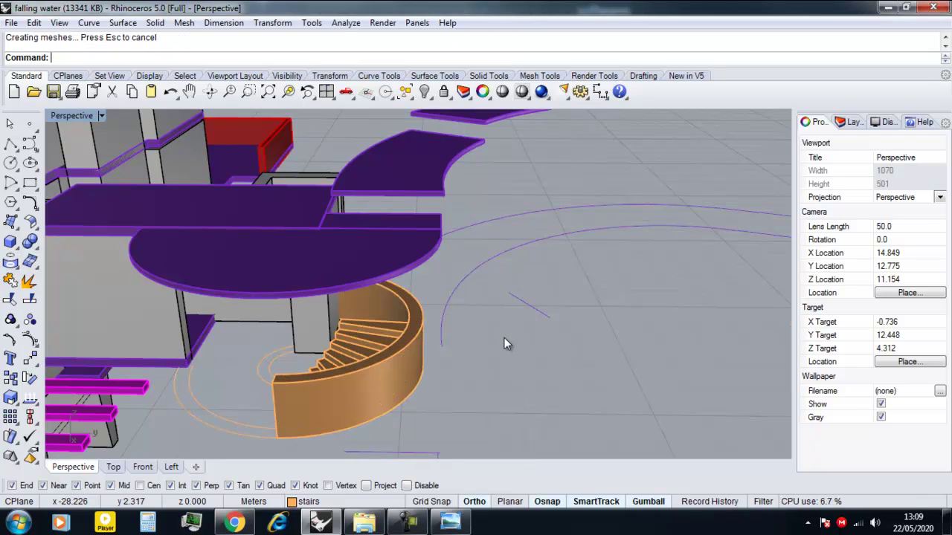
Examine the curved stair wall from several sides and compare it with the spiral stair plan in reference image 08.
right_click_drag(406, 342, 349, 331)
scroll(435, 312, "up", 9)
scroll(437, 311, "down", 3)
scroll(493, 331, "down", 10)
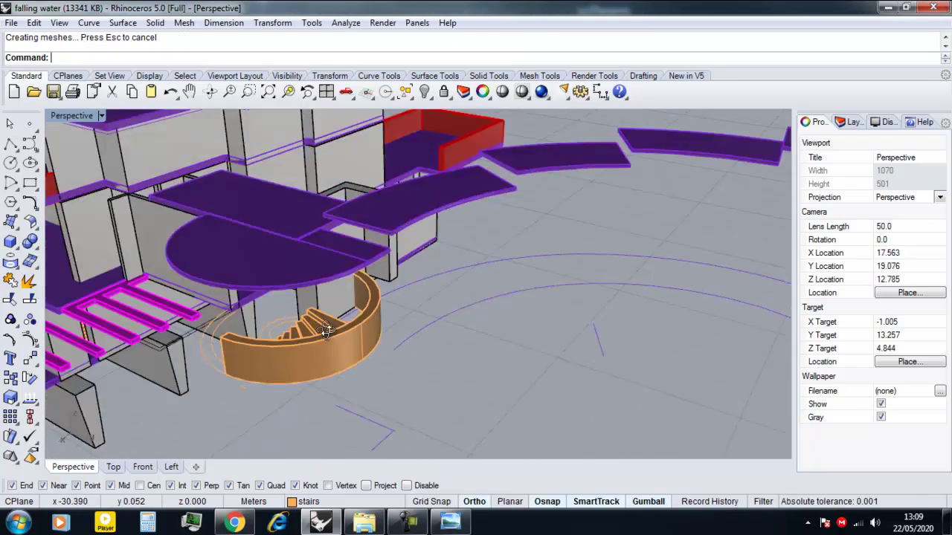
scroll(335, 320, "up", 4)
right_click_drag(416, 303, 361, 308)
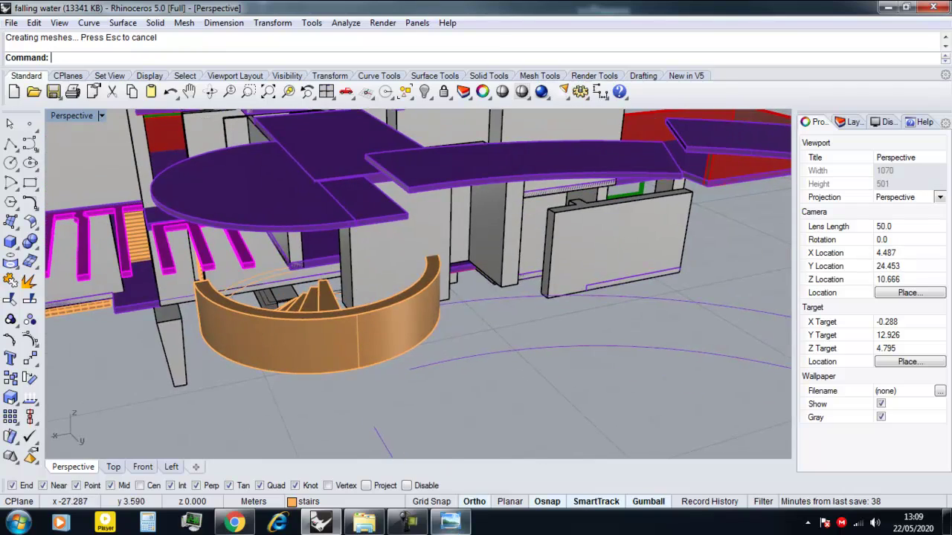
left_click(451, 523)
scroll(445, 70, "up", 4)
left_click_drag(444, 70, 426, 132)
scroll(449, 144, "up", 2)
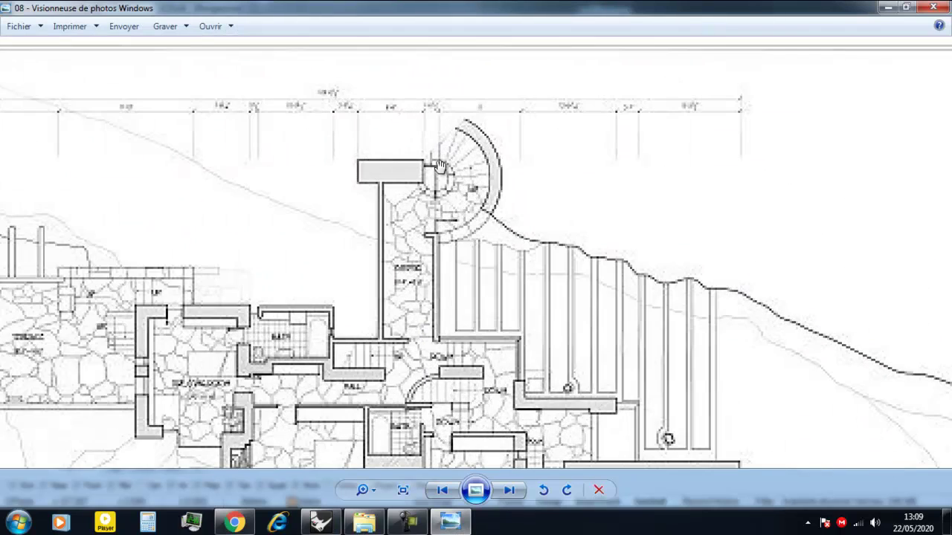
left_click(333, 529)
Assign the extruded curved stair wall to the layer of the red parapets.
right_click_drag(387, 365, 335, 347)
left_click(329, 357)
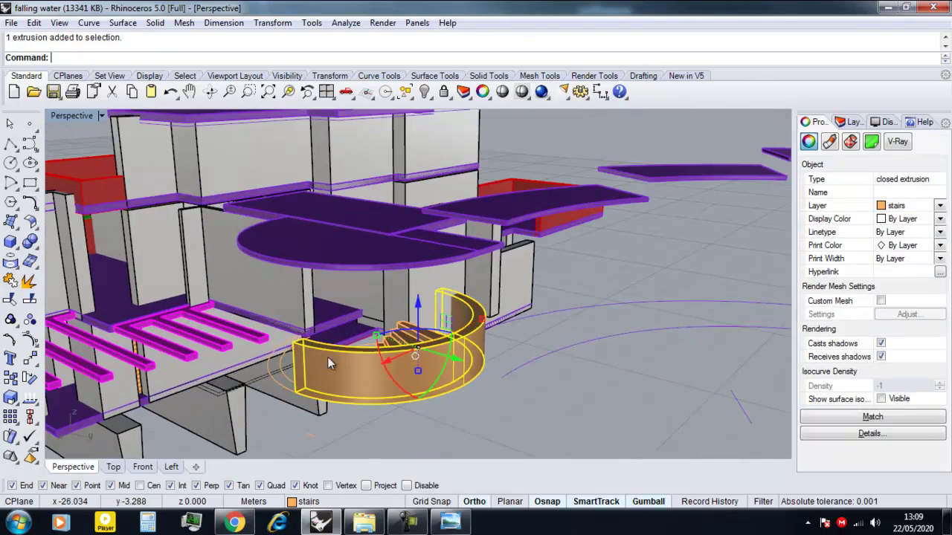
left_click(896, 206)
left_click(896, 233)
left_click(693, 274)
right_click_drag(693, 274, 406, 369)
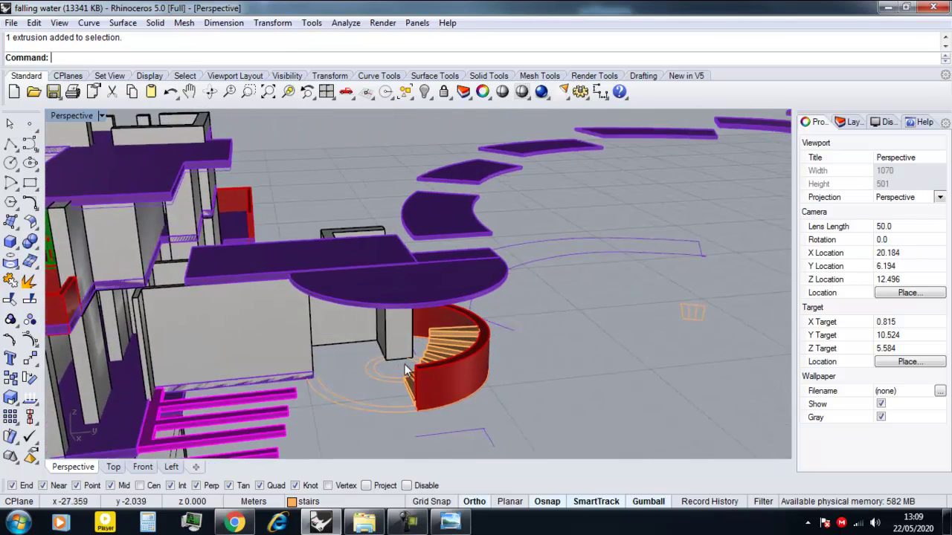
Turn on the passage floor slab's solid edit points and stretch its end edge in plan to the inner face of the wall beside the stair.
scroll(394, 372, "up", 3)
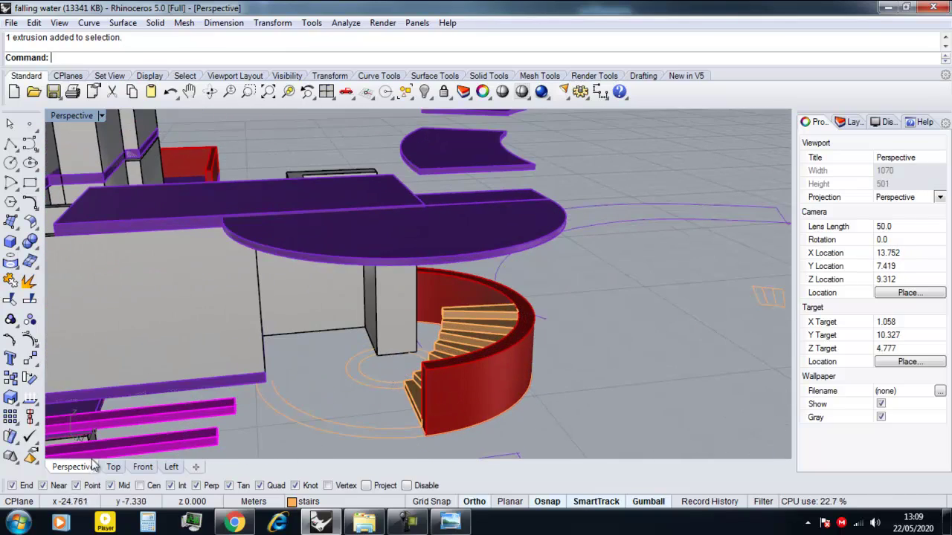
left_click(113, 467)
scroll(288, 372, "down", 2)
scroll(349, 384, "up", 2)
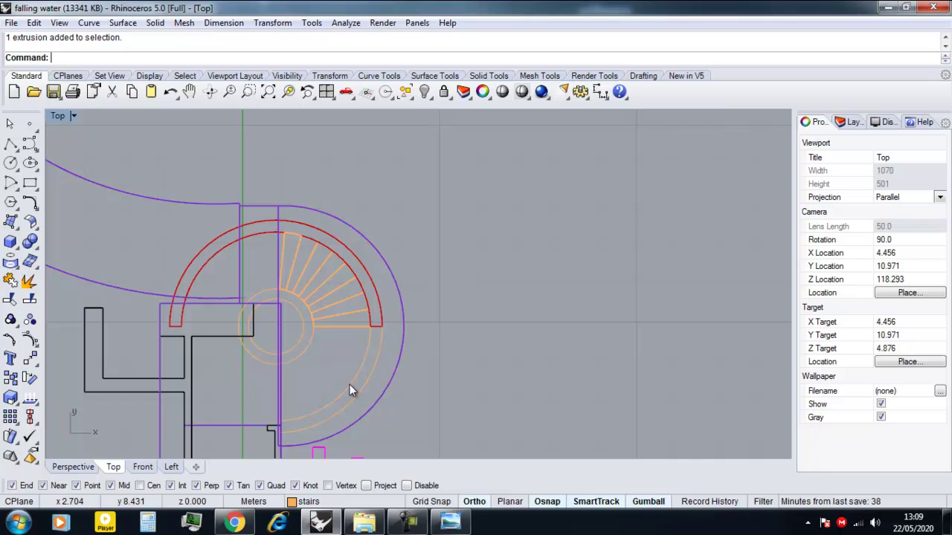
scroll(349, 385, "down", 2)
left_click(322, 386)
left_click(299, 376)
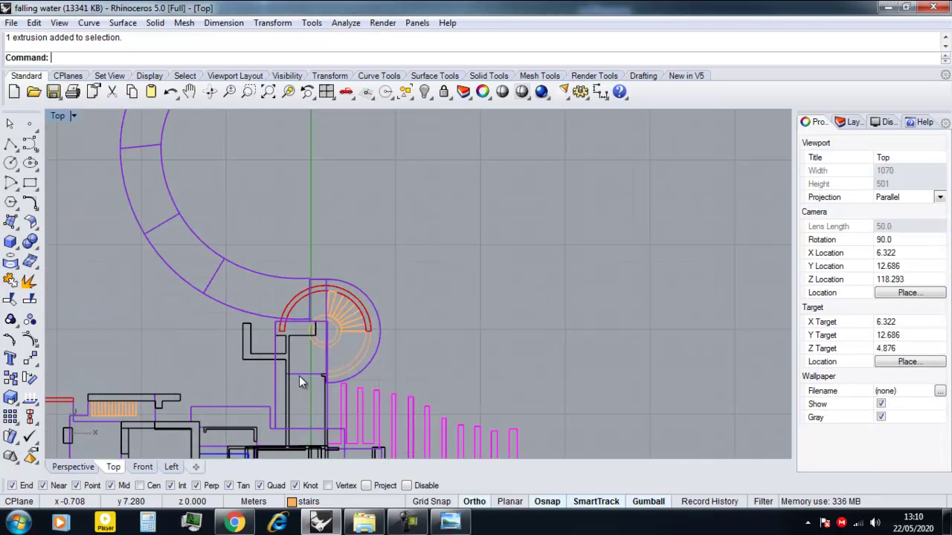
left_click(342, 424)
scroll(306, 411, "up", 6)
scroll(294, 305, "down", 1)
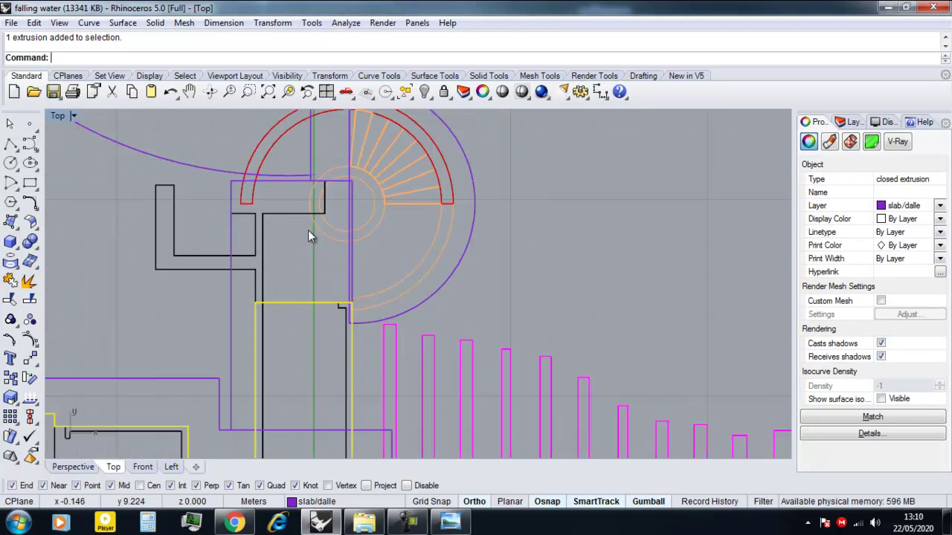
left_click(488, 76)
scroll(237, 304, "up", 4)
left_click_drag(247, 289, 343, 309)
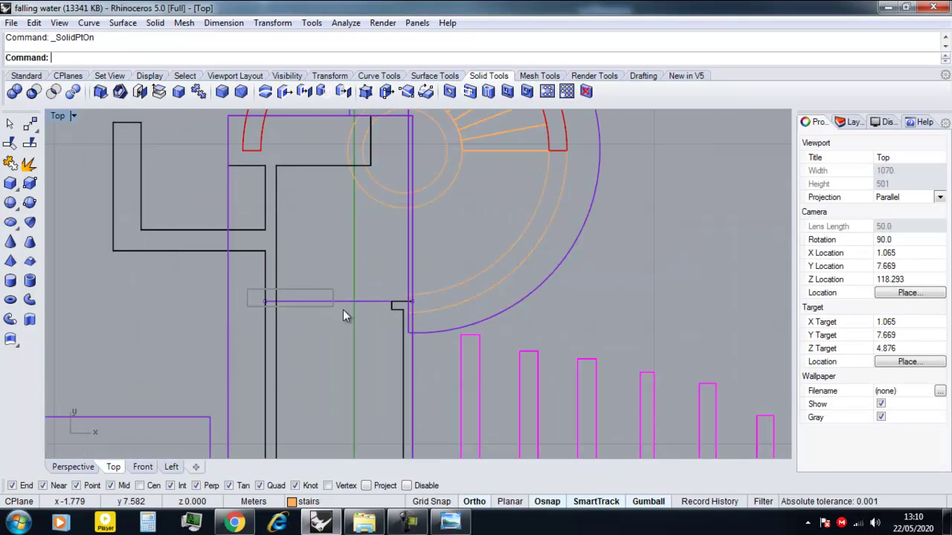
left_click_drag(434, 311, 436, 312)
scroll(308, 336, "down", 2)
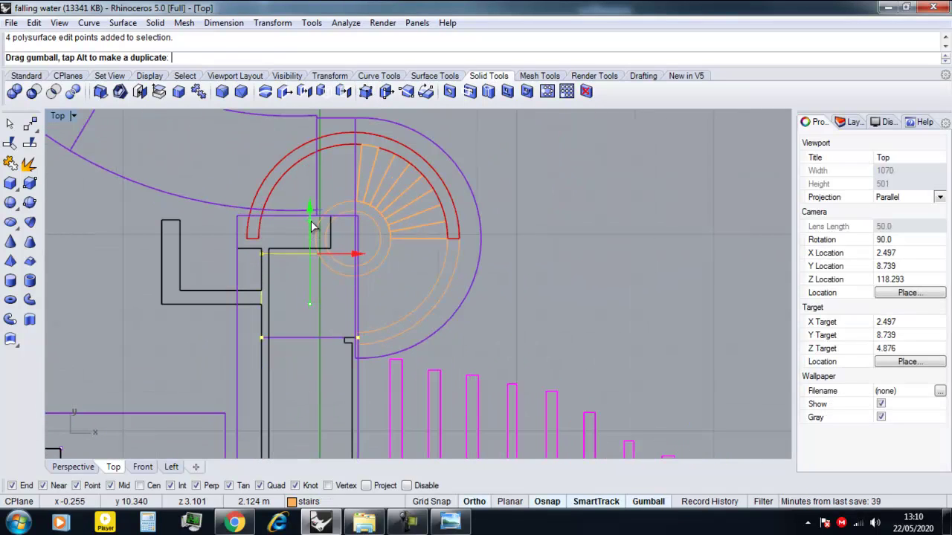
left_click_drag(311, 214, 311, 215)
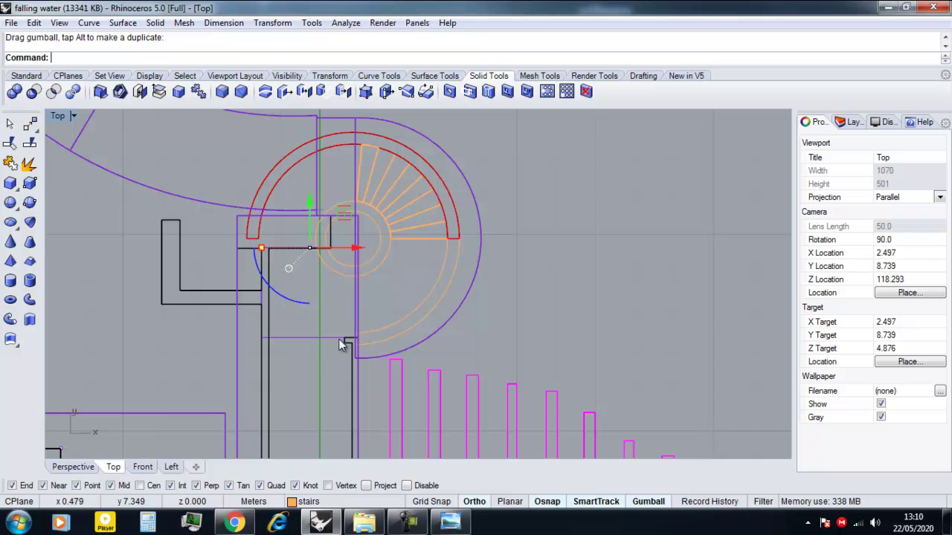
Extrude the two concentric circles at the stair's centre into a solid ring as high as the curved red wall.
left_click(74, 467)
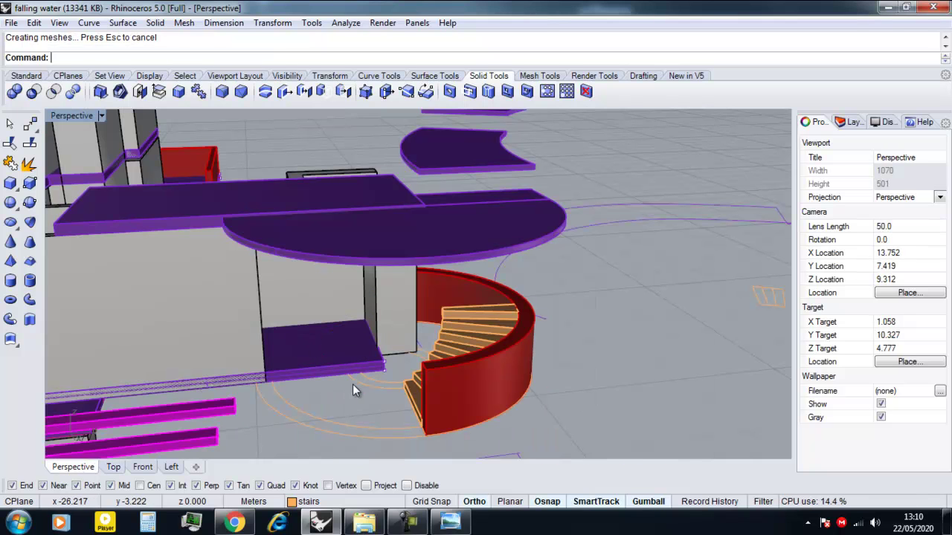
mouse_move(375, 395)
right_mouse_down()
mouse_move(329, 351)
mouse_move(385, 409)
right_mouse_up()
scroll(384, 410, "up", 5)
scroll(404, 371, "down", 1)
left_click(409, 371)
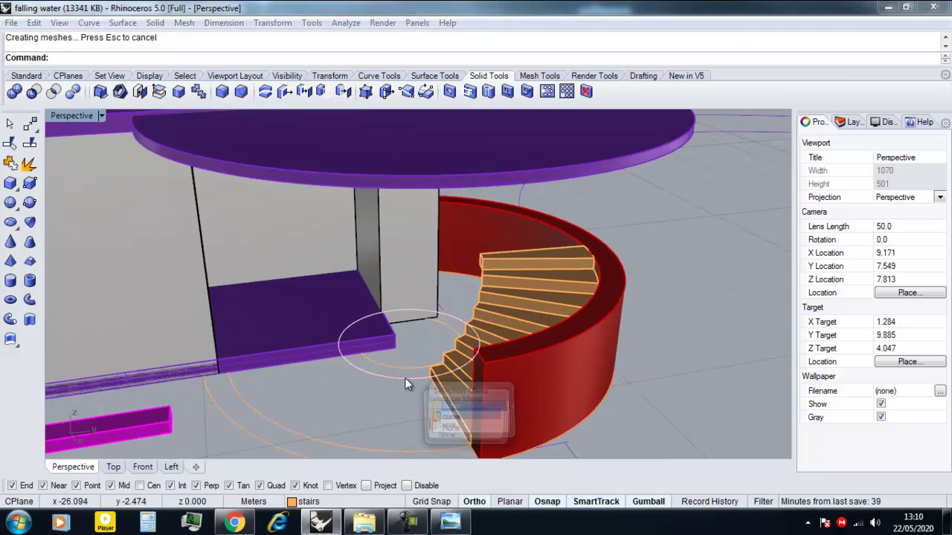
left_click(443, 426)
scroll(394, 366, "up", 5)
left_click(393, 371, "shift")
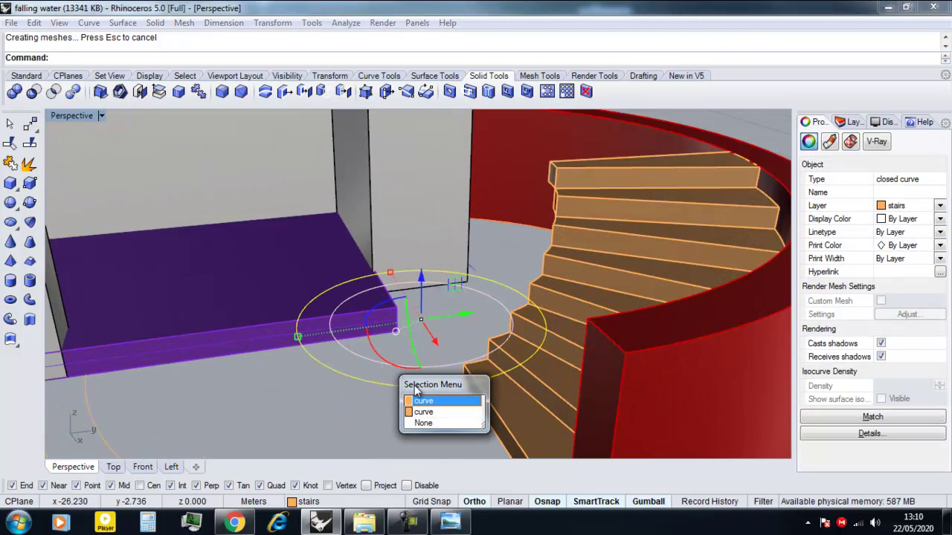
left_click(420, 402)
scroll(411, 387, "down", 4)
key("Return")
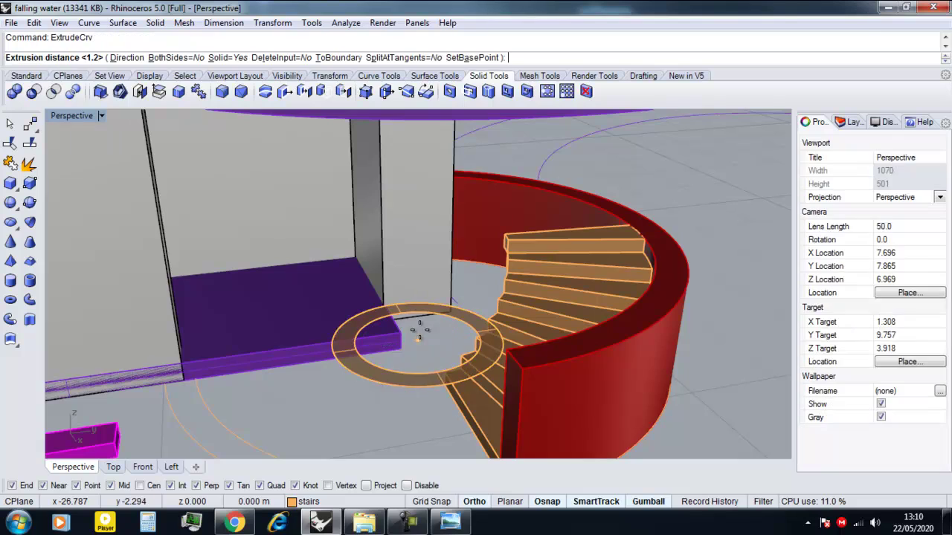
left_click(506, 347)
key("Escape")
right_click_drag(450, 362, 392, 406)
scroll(422, 344, "down", 6)
scroll(416, 405, "up", 4)
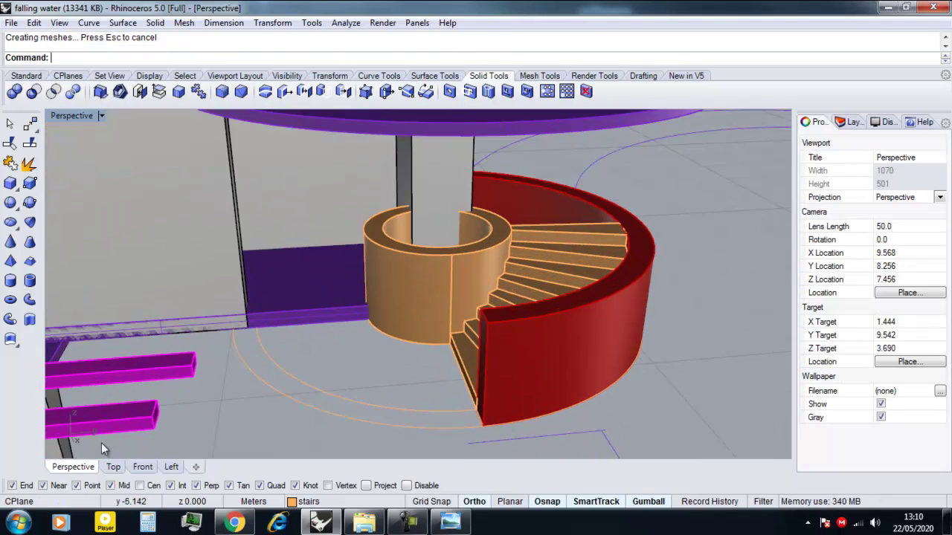
left_click(113, 468)
scroll(450, 286, "up", 6)
left_click_drag(442, 315, 383, 304)
scroll(379, 305, "down", 4)
right_click_drag(378, 305, 338, 315)
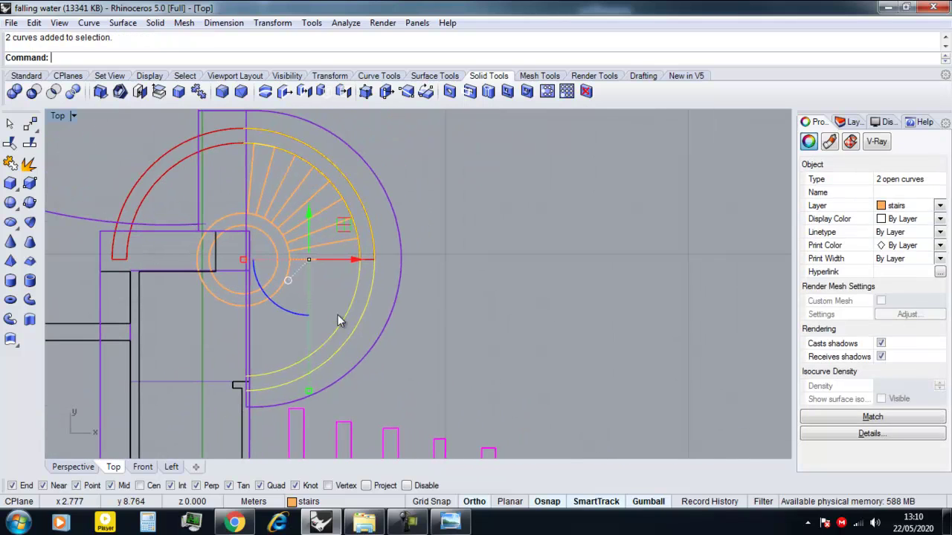
key("Escape")
type("Li")
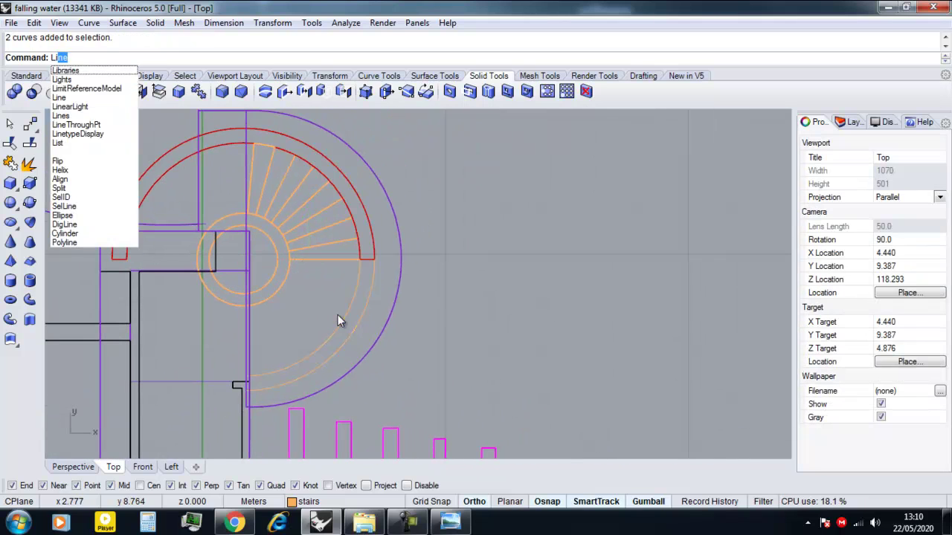
type("ne")
key("Escape")
Copy the stair's two outer arcs and two centre circles horizontally to an empty area well away from the building in plan.
scroll(369, 325, "up", 6)
left_click_drag(368, 335, 325, 291)
scroll(327, 291, "down", 2)
right_click_drag(327, 291, 392, 305)
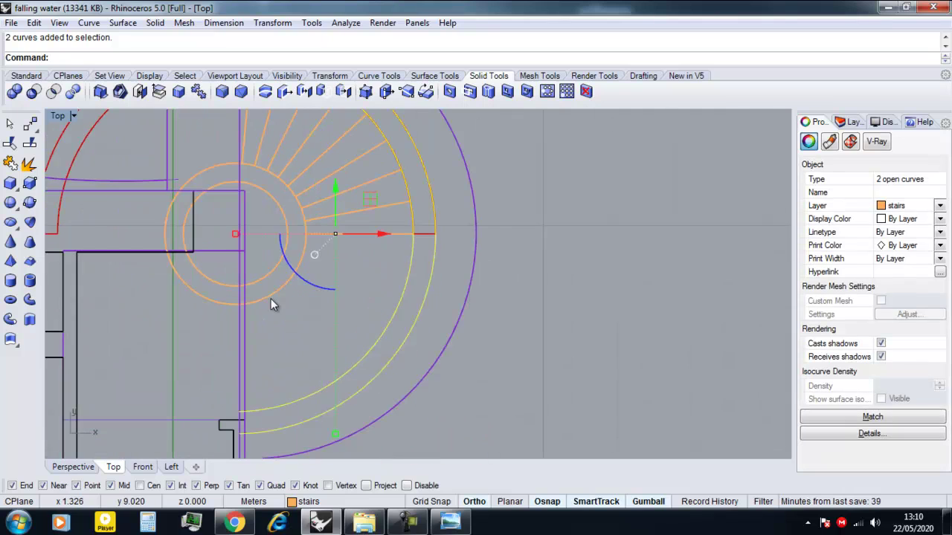
left_click(270, 297, "shift")
left_click(316, 339)
left_click(261, 280, "shift")
left_click(331, 323)
scroll(412, 339, "down", 5)
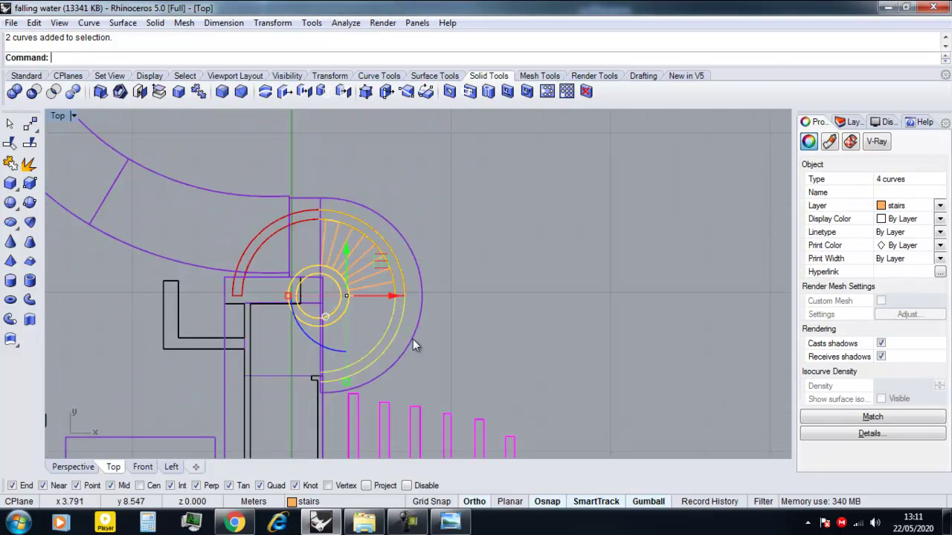
type("Copy")
key("Return")
scroll(421, 337, "down", 9)
left_click(451, 329)
left_click(289, 329)
key("Return")
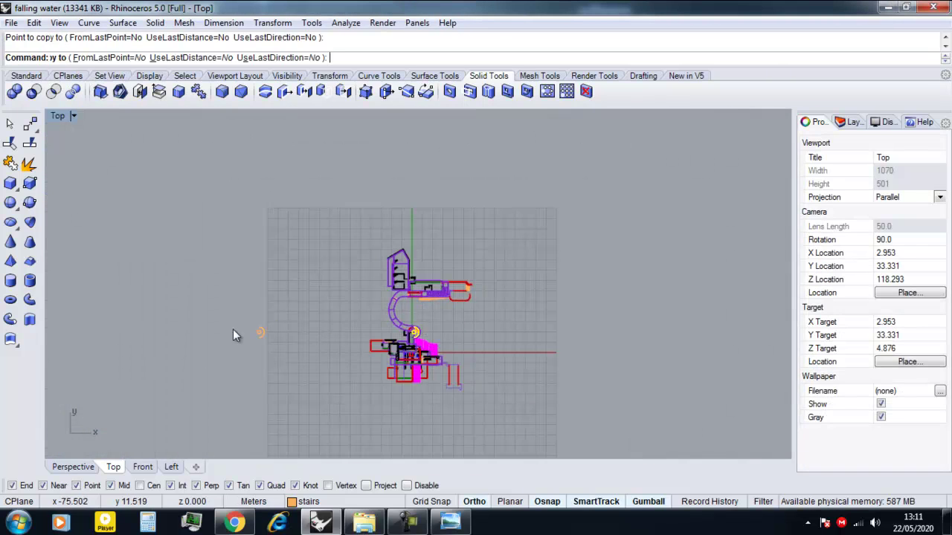
Draw a horizontal line from the copied circles' centre outward past both arcs.
scroll(235, 330, "up", 18)
scroll(359, 351, "down", 9)
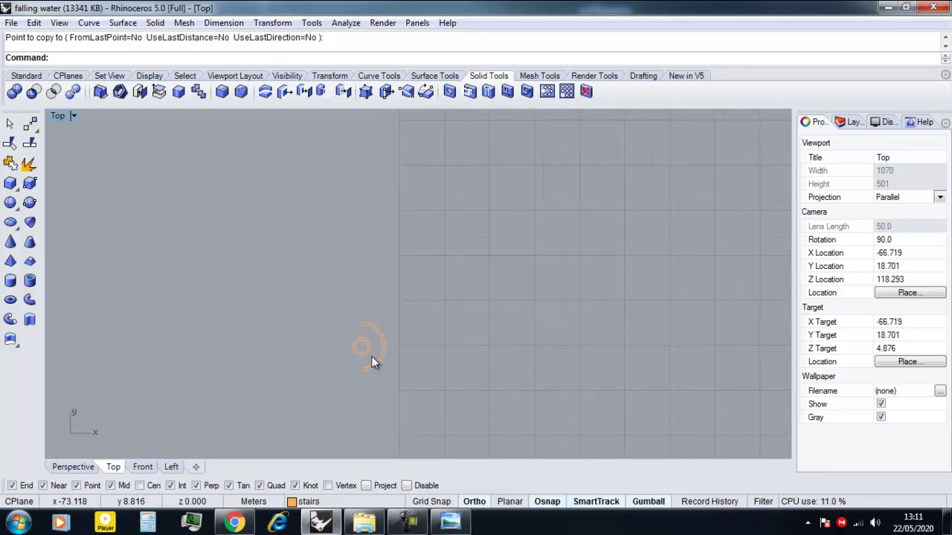
scroll(374, 355, "up", 5)
type("Line")
key("Return")
scroll(372, 354, "up", 1)
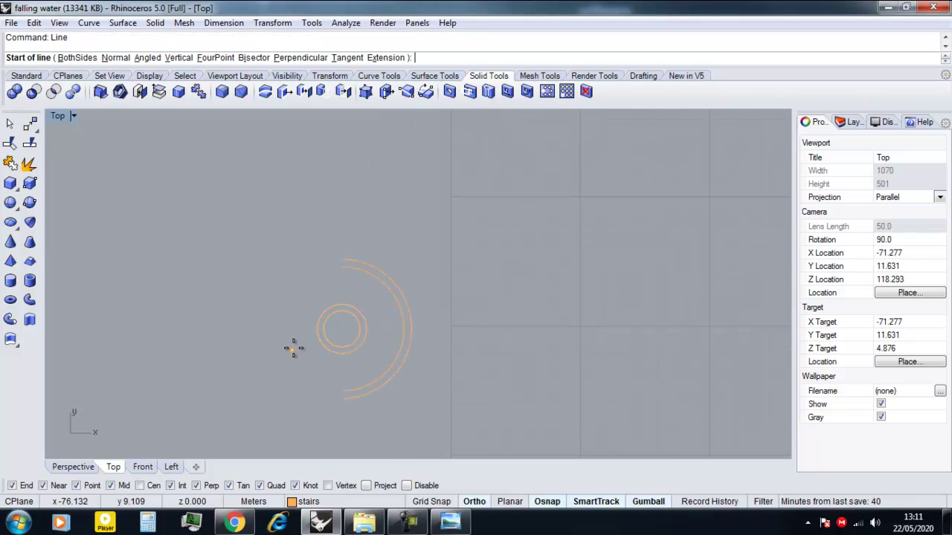
left_click(341, 318)
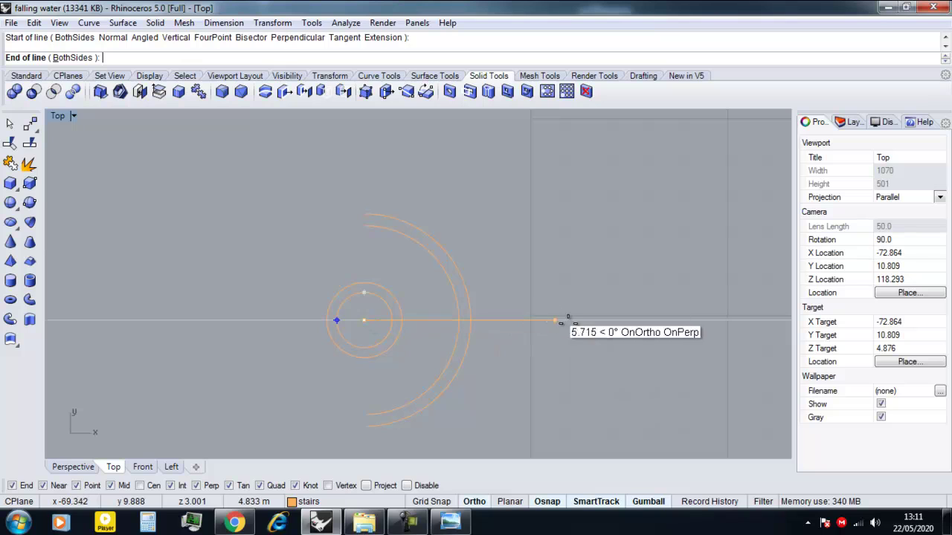
left_click(582, 321)
Draw a vertical line in plan from the copied circles' centre downward past both outer arcs.
right_click(542, 321)
left_click(364, 322)
right_click_drag(359, 418, 348, 319)
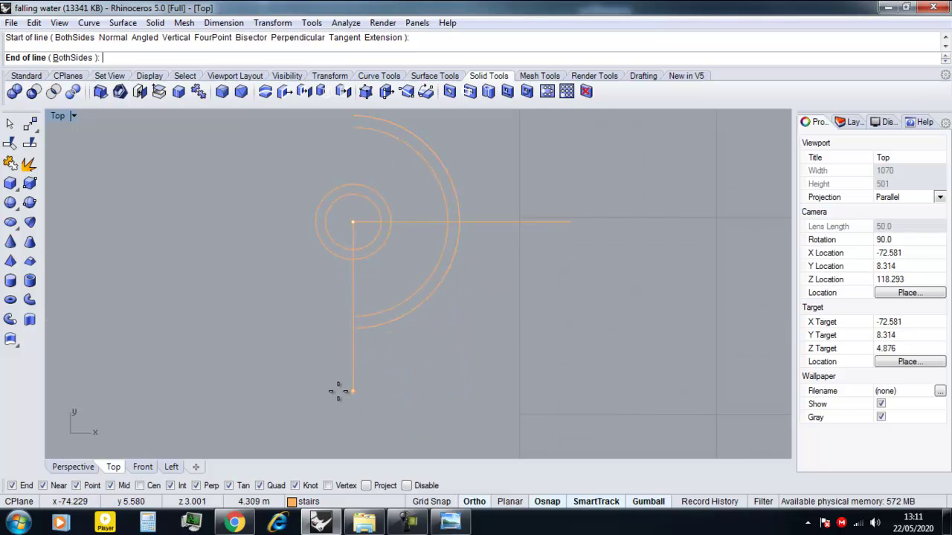
left_click(318, 342)
Extend the lower ends of the two copied outer arcs to the vertical line.
type("Exte")
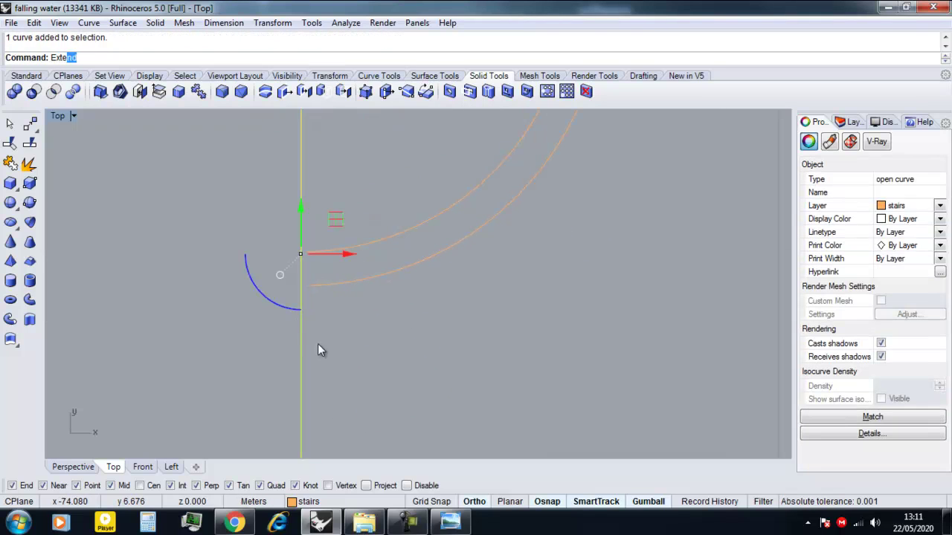
type("nd")
key("Return")
left_click(331, 249)
right_click_drag(334, 218, 298, 293)
left_click(333, 344)
scroll(332, 344, "down", 10)
right_click(345, 356)
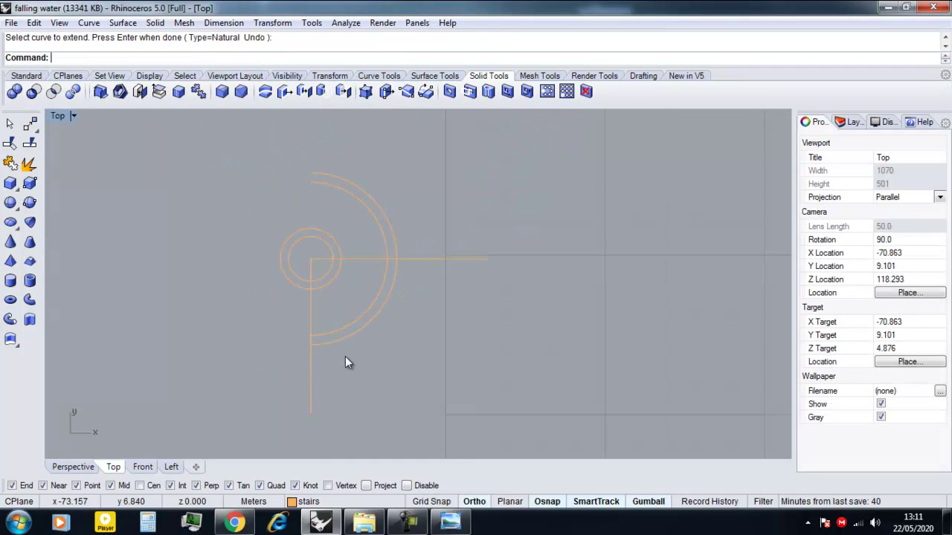
Trim the copied lines, circles and arcs to a lower-quadrant outline bounded by the inner circle, the outermost arc and both lines.
left_click_drag(486, 377, 245, 193)
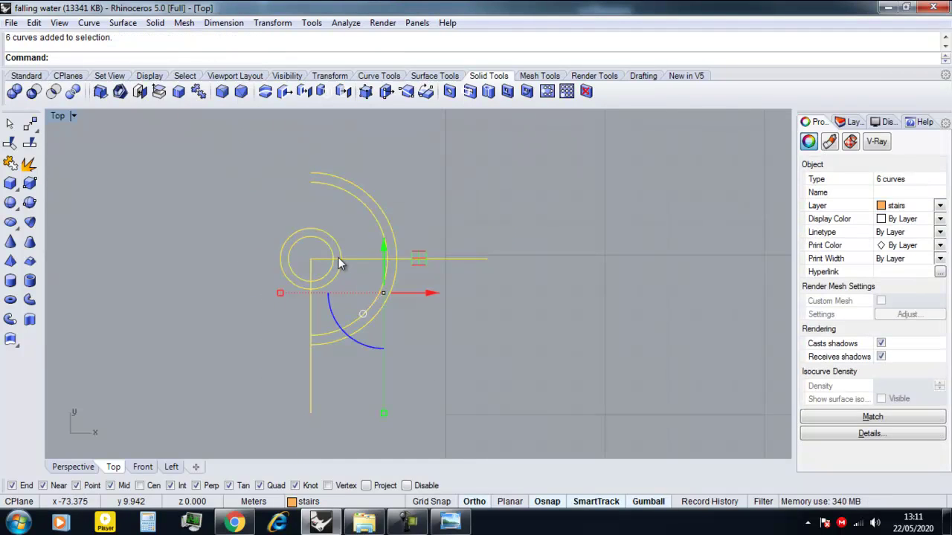
type("Trim")
key("Return")
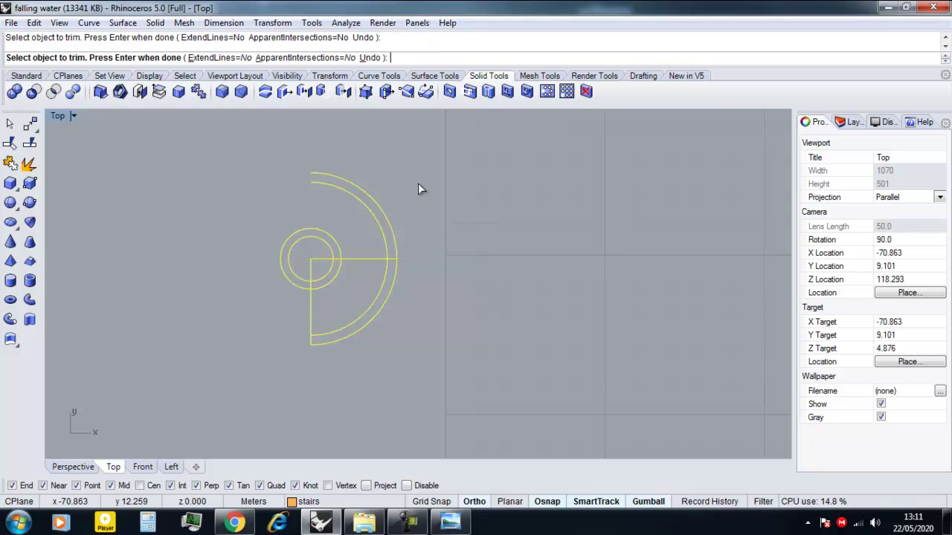
scroll(327, 266, "up", 2)
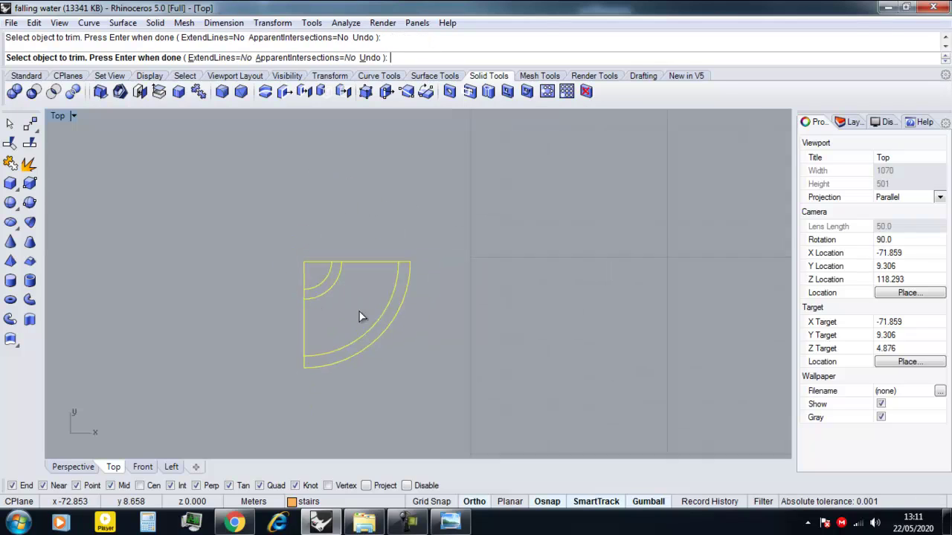
scroll(359, 312, "up", 3)
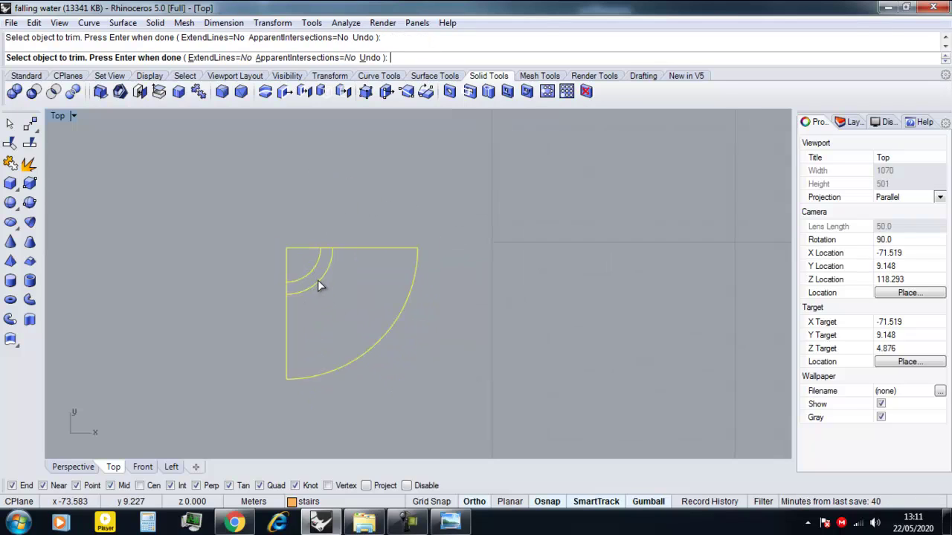
key("Return")
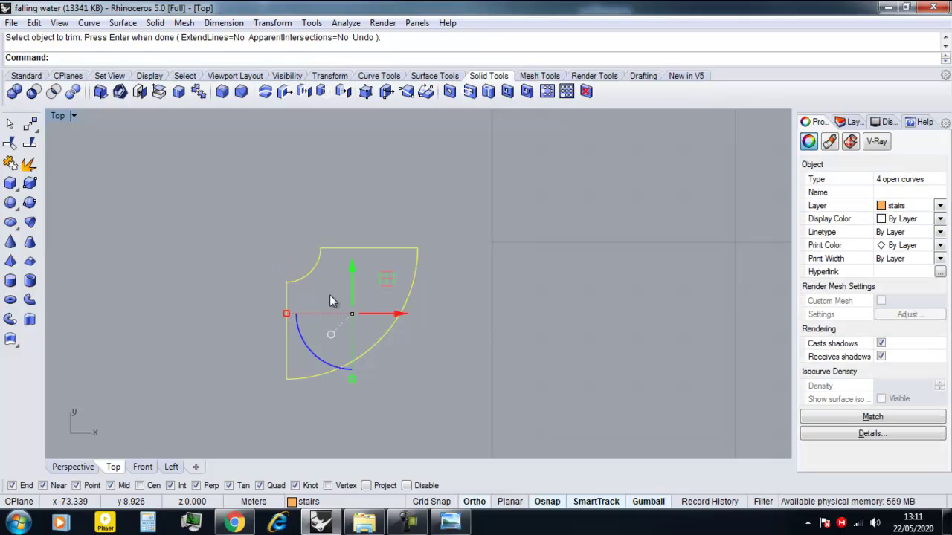
Assign the joined quarter outline to the slab/dalle layer and extrude it into a solid slab.
left_click(914, 206)
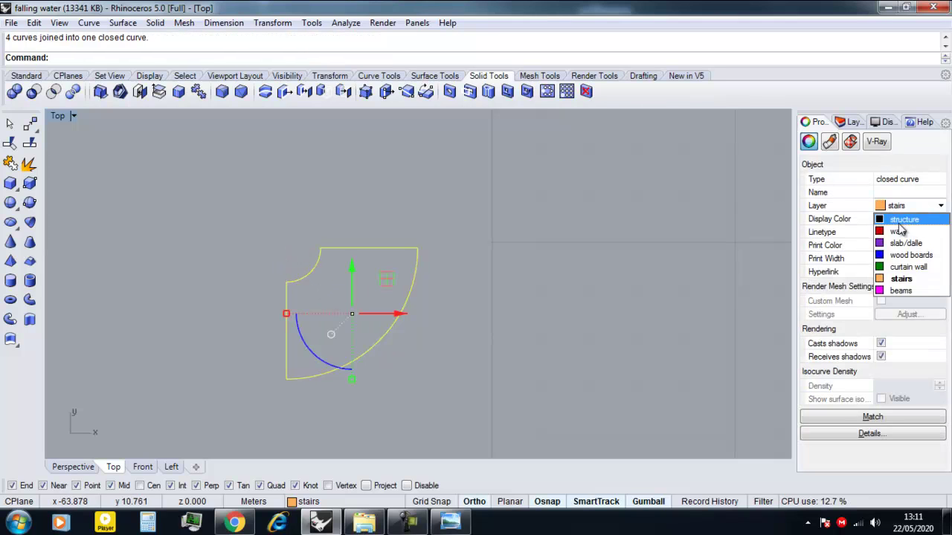
left_click(900, 246)
left_click(396, 335)
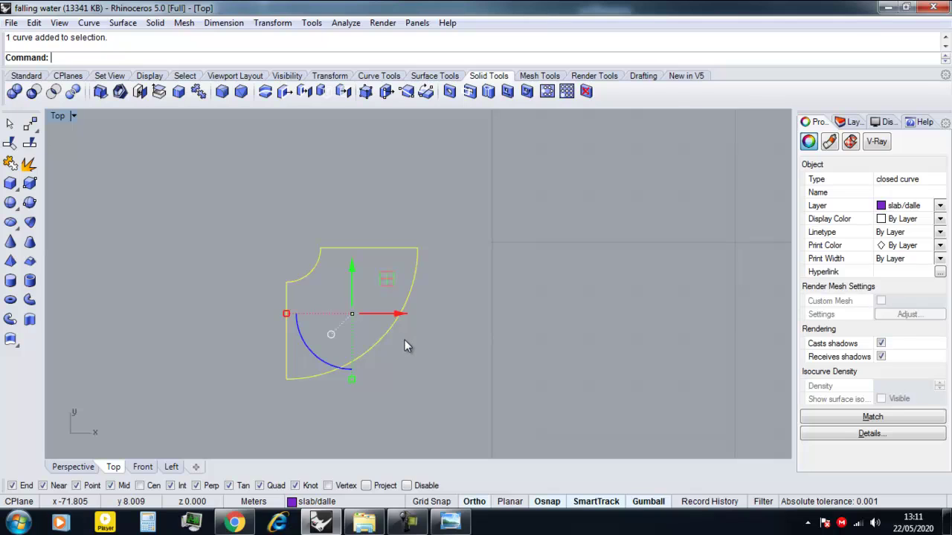
key("Return")
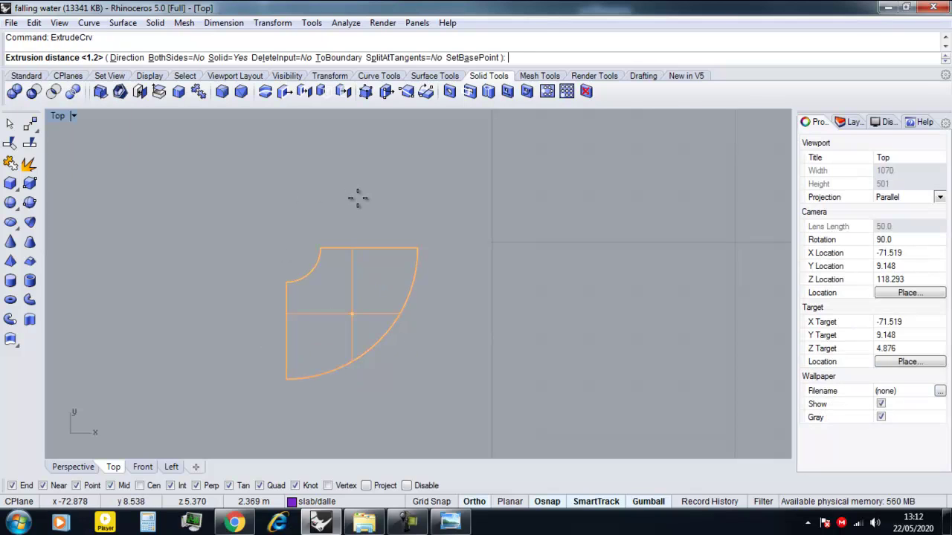
key("Return")
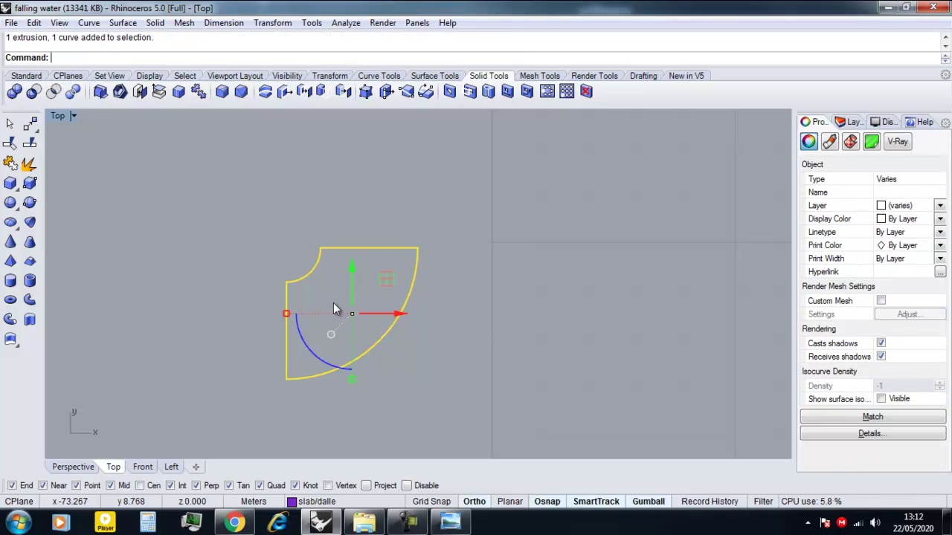
Move the quarter slab and its curve by the outer corner to the end of the stair's outermost arc, and assign both to slab/dalle.
key("Return")
left_click(418, 249)
scroll(419, 251, "down", 20)
right_click_drag(701, 232, 478, 276)
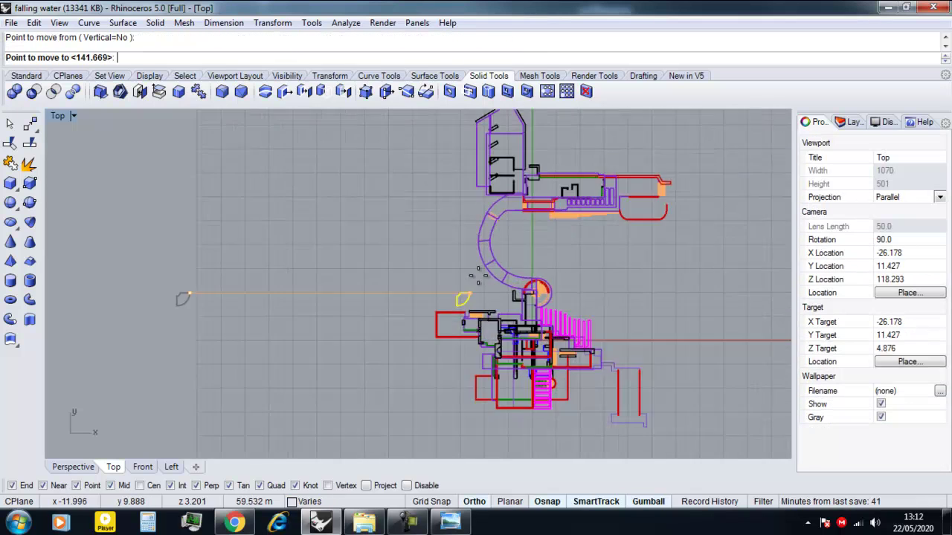
scroll(548, 284, "up", 20)
scroll(665, 317, "up", 3)
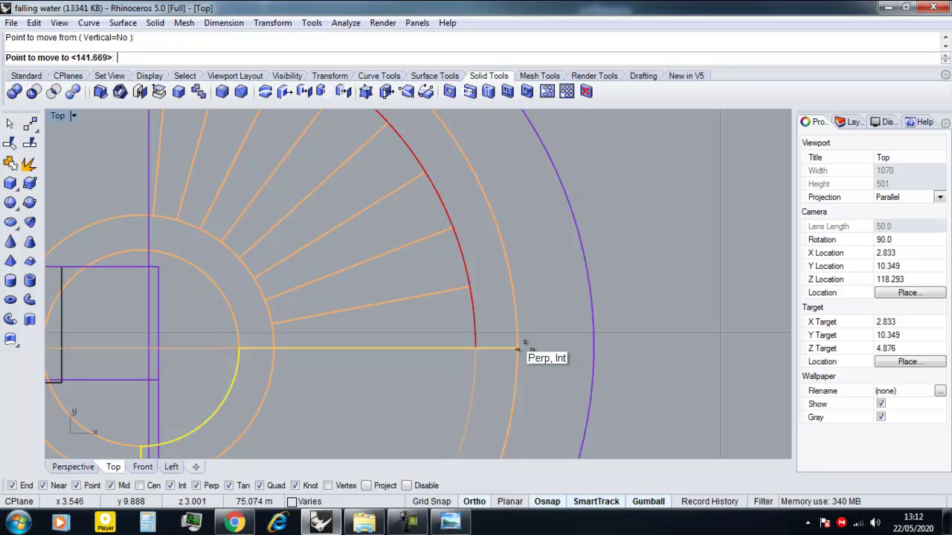
left_click(518, 347)
left_click(914, 208)
left_click(901, 242)
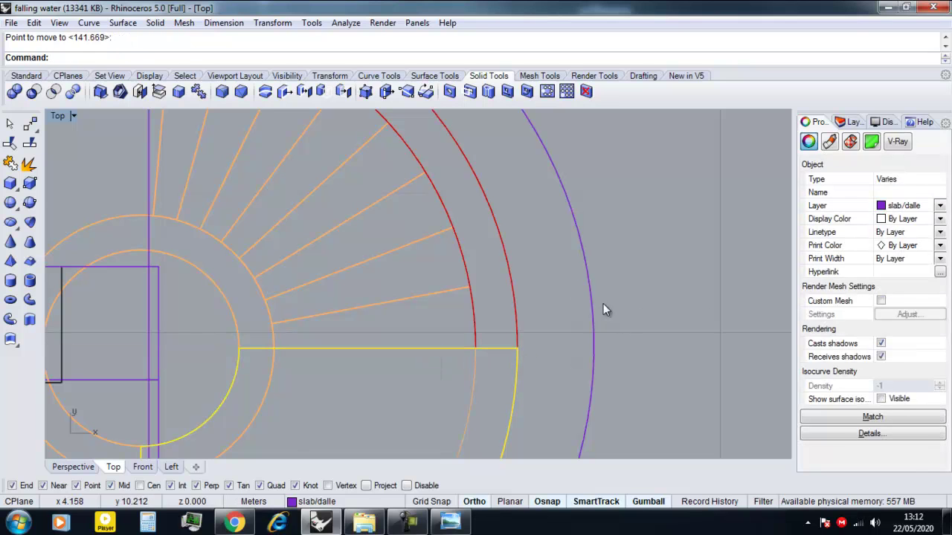
left_click(603, 306)
Raise the eight spiral stair treads together with their curves by 0.2 m in the 3D view.
left_click(83, 470)
right_click_drag(288, 358, 491, 309)
left_click(505, 295)
left_click(557, 204)
type(".2")
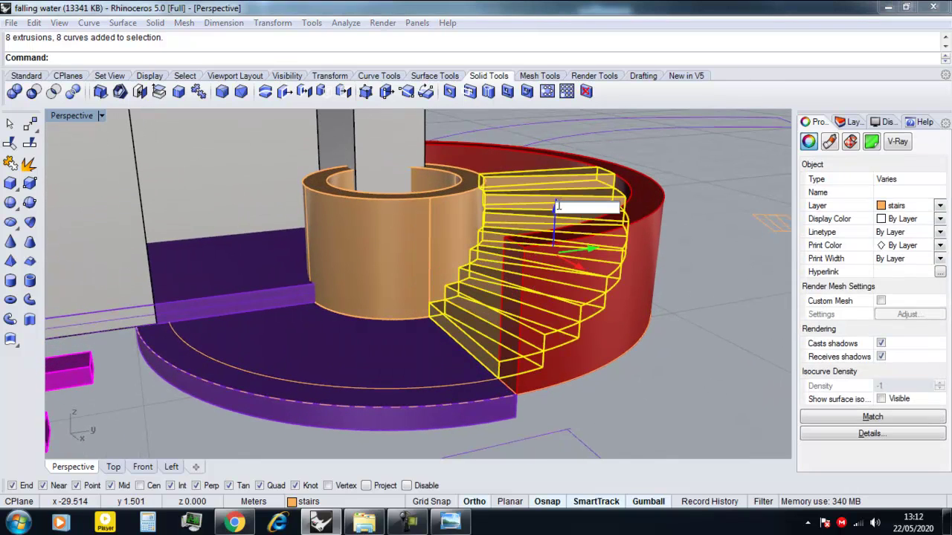
key("Return")
Raise the quarter landing slab at the foot of the stair by 0.2 m.
left_click(392, 401)
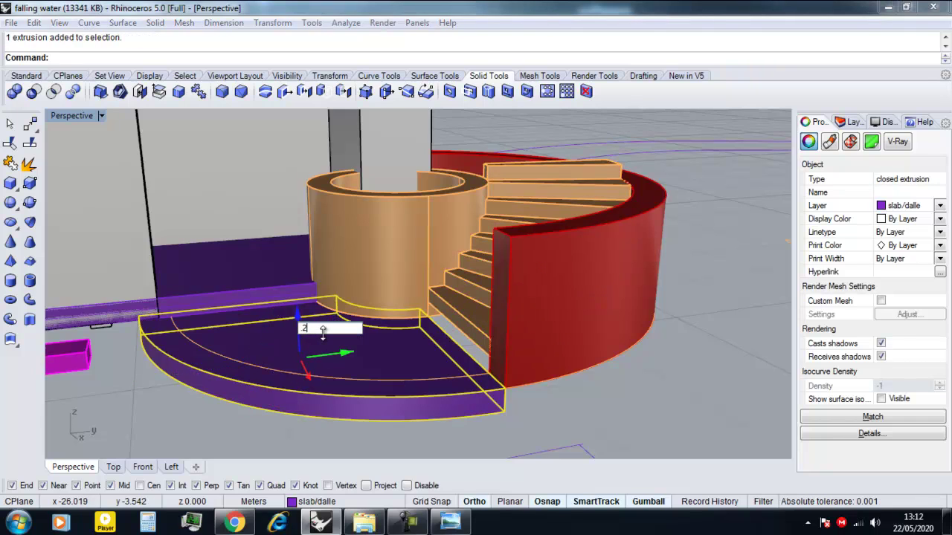
key("Return")
key("Escape")
Mirror a copy of the quarter landing slab in plan across its horizontal straight edge, keeping the original.
scroll(358, 338, "down", 7)
mouse_move(358, 339)
right_mouse_down()
mouse_move(323, 329)
mouse_move(385, 307)
mouse_move(431, 308)
mouse_move(357, 320)
right_mouse_up()
scroll(305, 354, "up", 6)
left_click(302, 358)
left_click(114, 467)
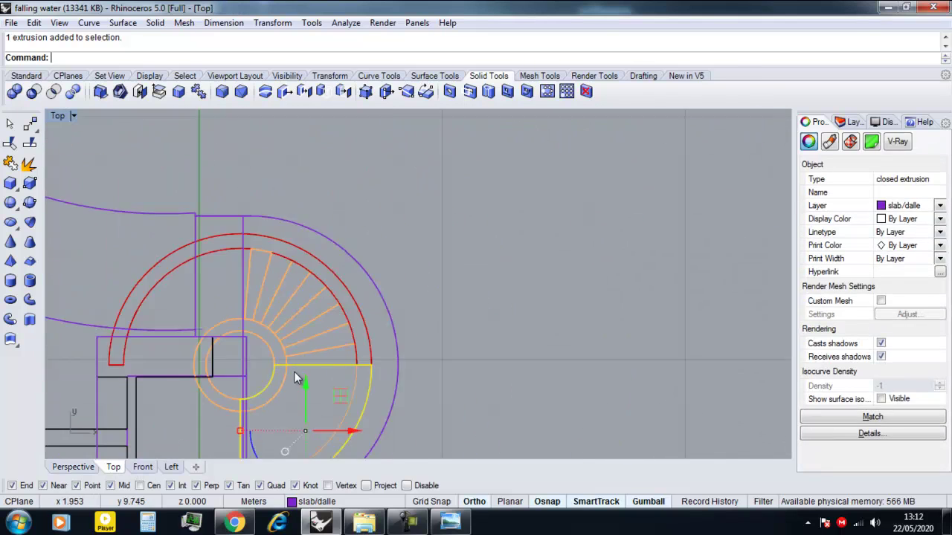
scroll(282, 368, "down", 2)
type("mi")
key("Return")
scroll(260, 342, "up", 3)
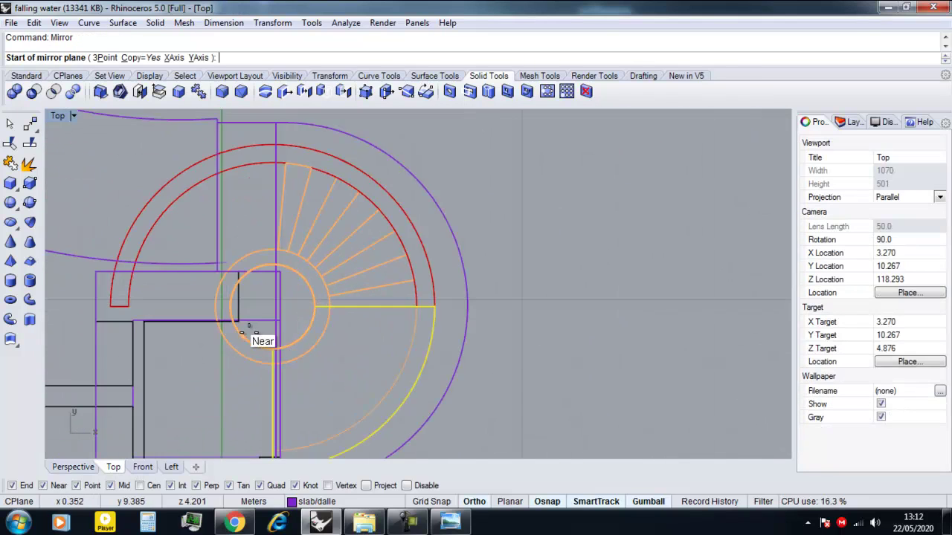
scroll(245, 327, "up", 2)
scroll(282, 240, "down", 3)
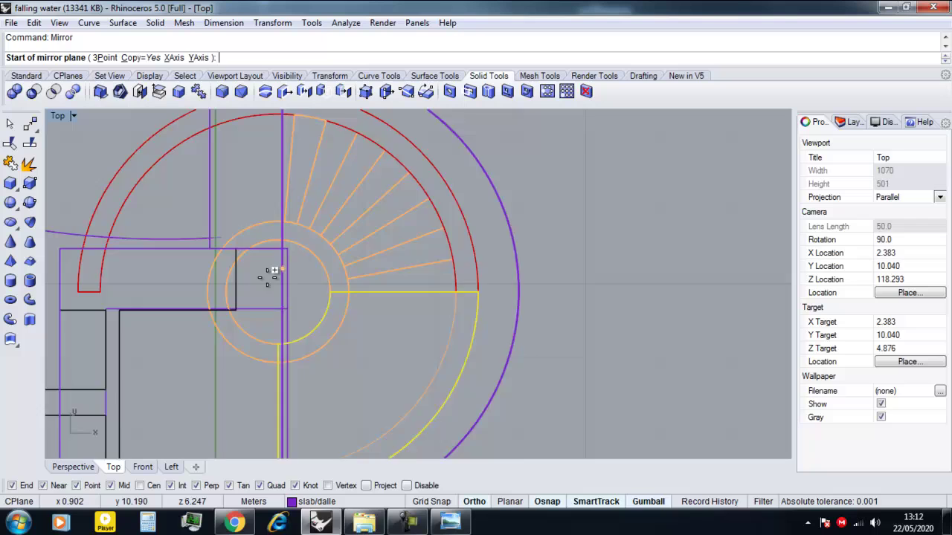
left_click(324, 286)
left_click(105, 58)
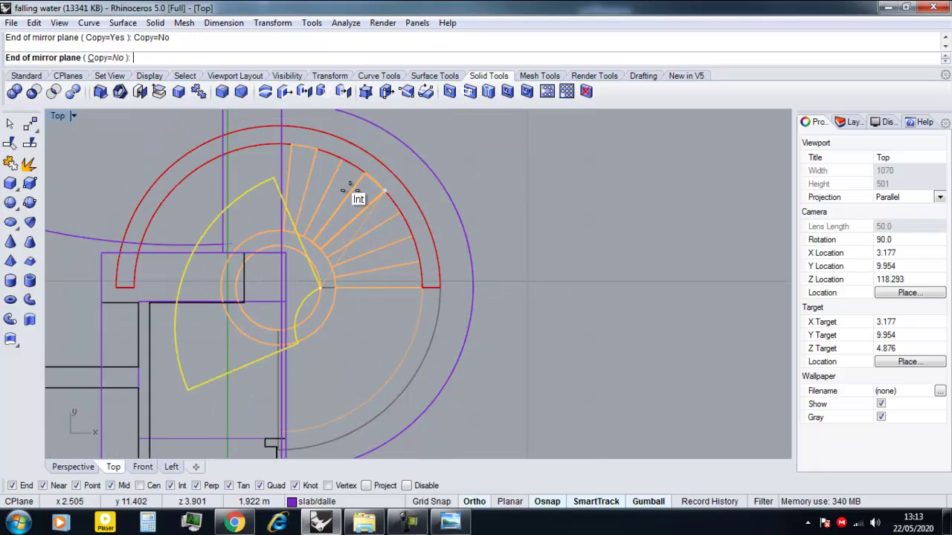
left_click(94, 59)
left_click(548, 281)
key("Escape")
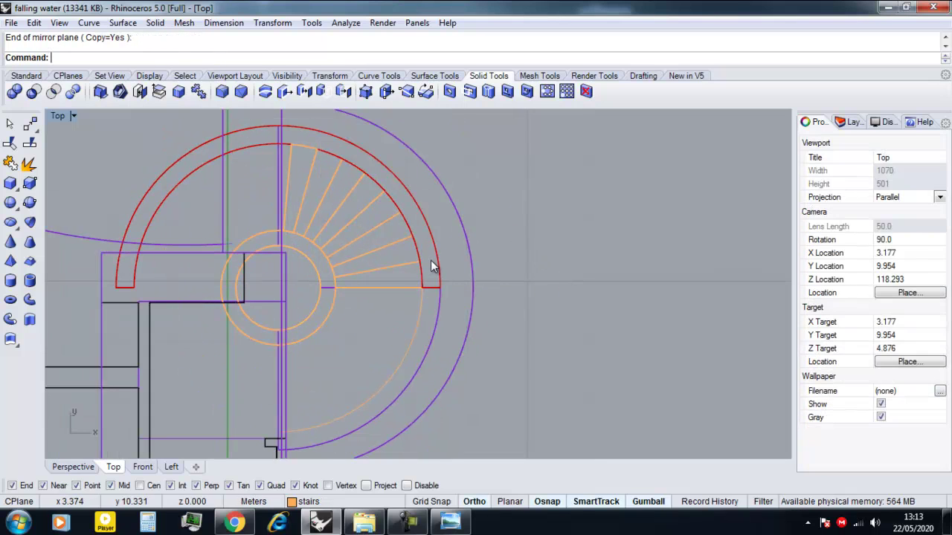
Mirror the copied quarter slab across the vertical line through the stair's centre with Copy set to No.
left_click(431, 261)
left_click(476, 334)
key("Return")
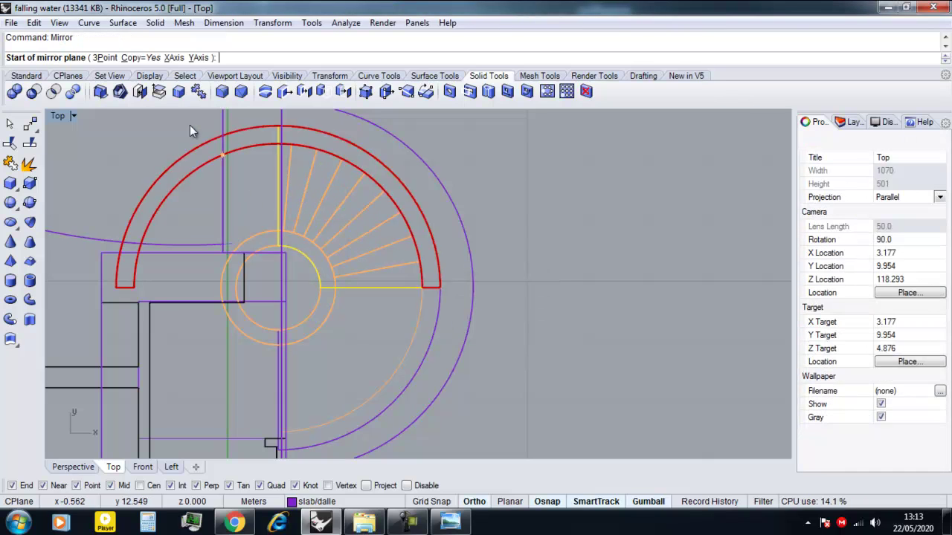
left_click(141, 58)
left_click(281, 127)
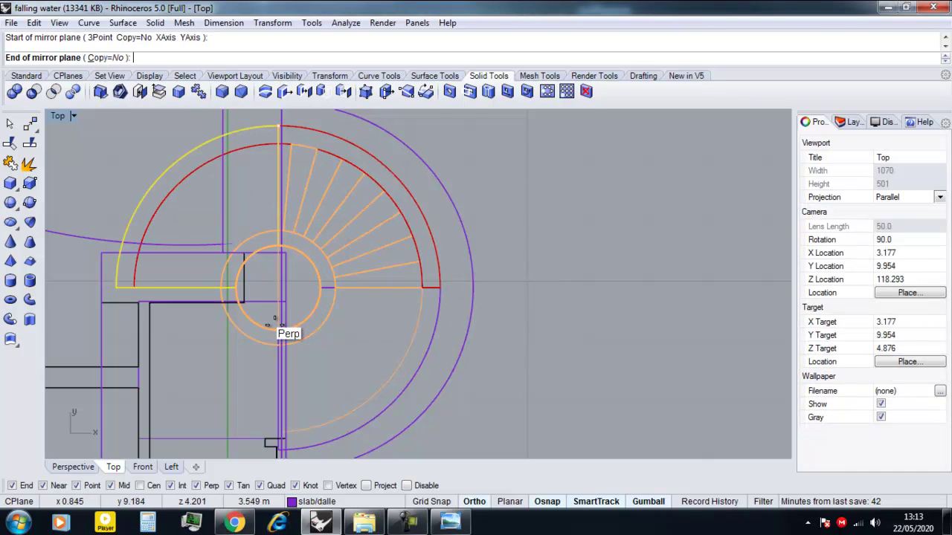
scroll(283, 316, "up", 3)
left_click(289, 300)
scroll(284, 316, "down", 4)
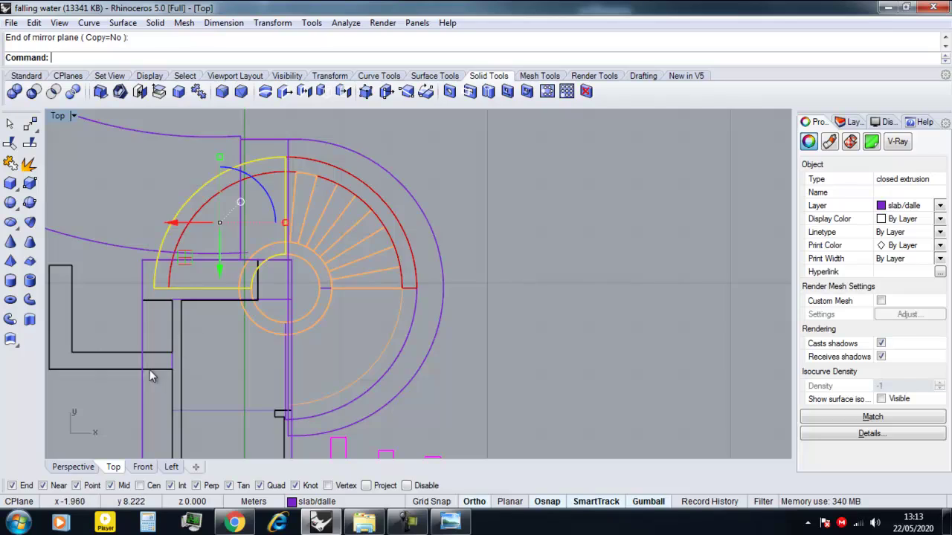
Raise the mirrored quarter slab by 1.2 m to form the landing at the stair's upper end.
left_click(73, 466)
left_click(519, 194)
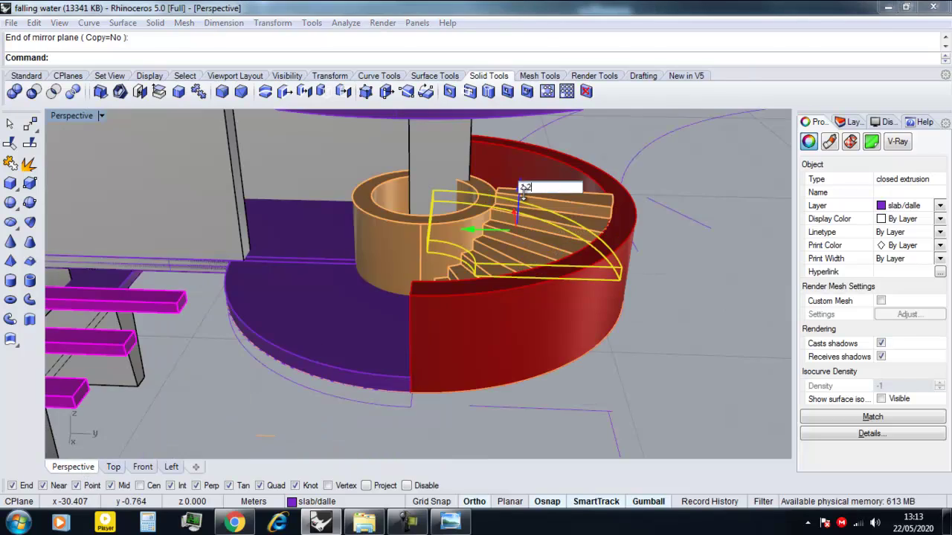
type("1.2")
key("Return")
key("Escape")
Examine the spiral stair and its upper and lower landings in 3D from several angles.
right_click_drag(545, 261, 432, 243)
scroll(506, 234, "down", 4)
scroll(514, 272, "down", 7)
scroll(568, 245, "up", 6)
right_click_drag(571, 254, 420, 296)
scroll(453, 283, "down", 4)
scroll(479, 250, "up", 7)
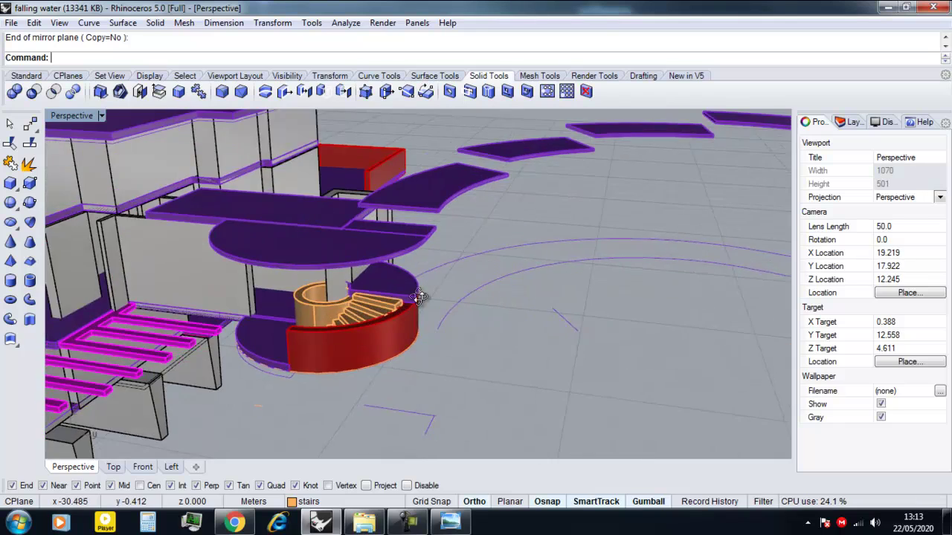
Copy the two outer arcs beneath the lower landing slab horizontally in plan to the empty area beside the building.
scroll(238, 379, "up", 5)
right_click_drag(238, 380, 290, 392)
scroll(305, 392, "up", 4)
left_click(337, 392)
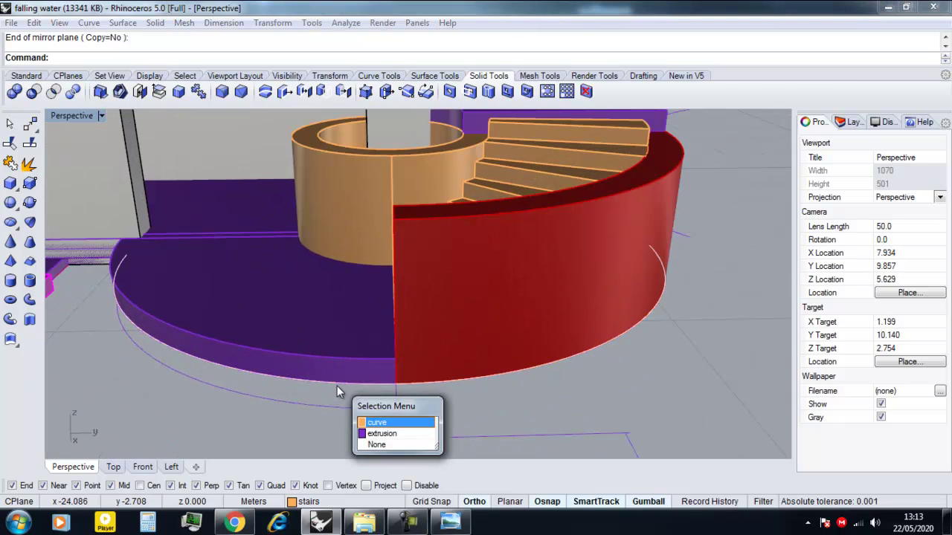
left_click(373, 426)
left_click(375, 396)
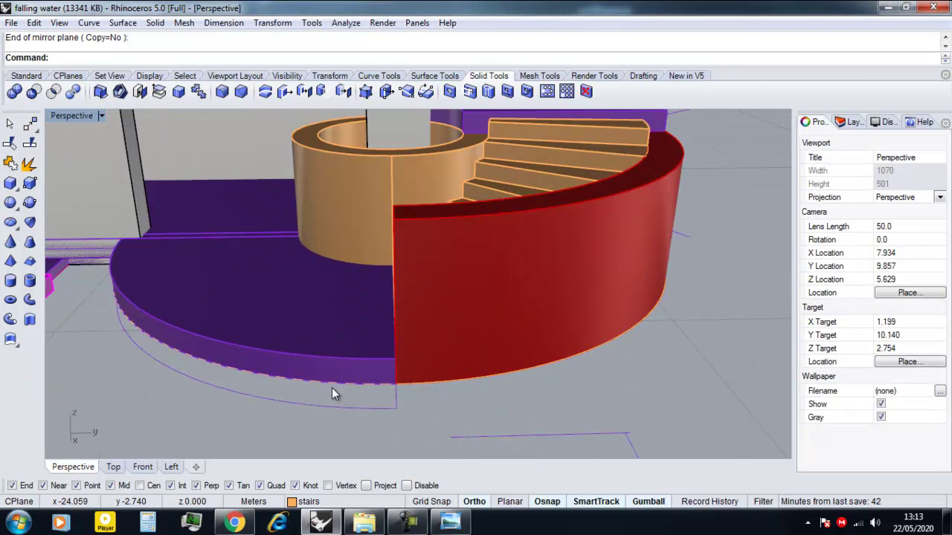
left_click(334, 388)
left_click(364, 420)
right_click_drag(330, 394, 337, 304)
left_click(326, 184, "shift")
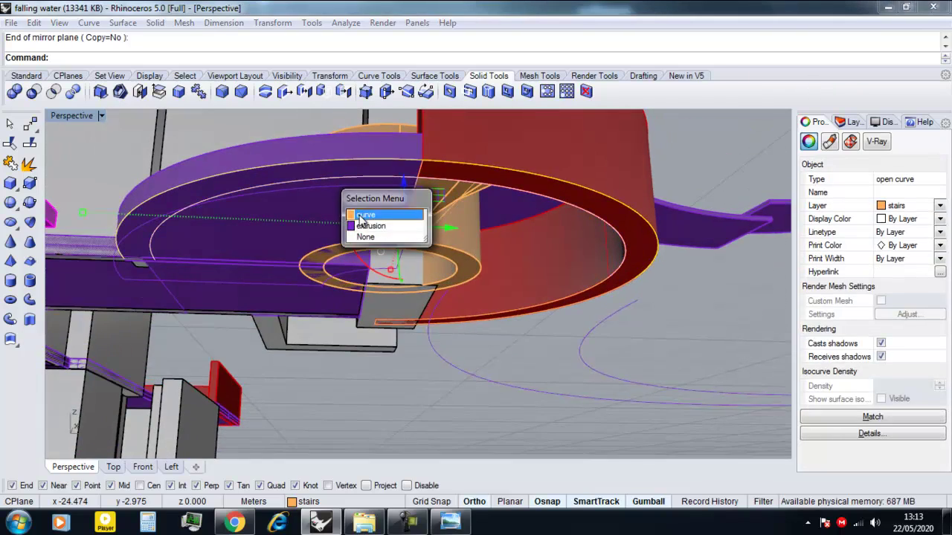
left_click(357, 211)
right_click_drag(376, 224, 368, 253)
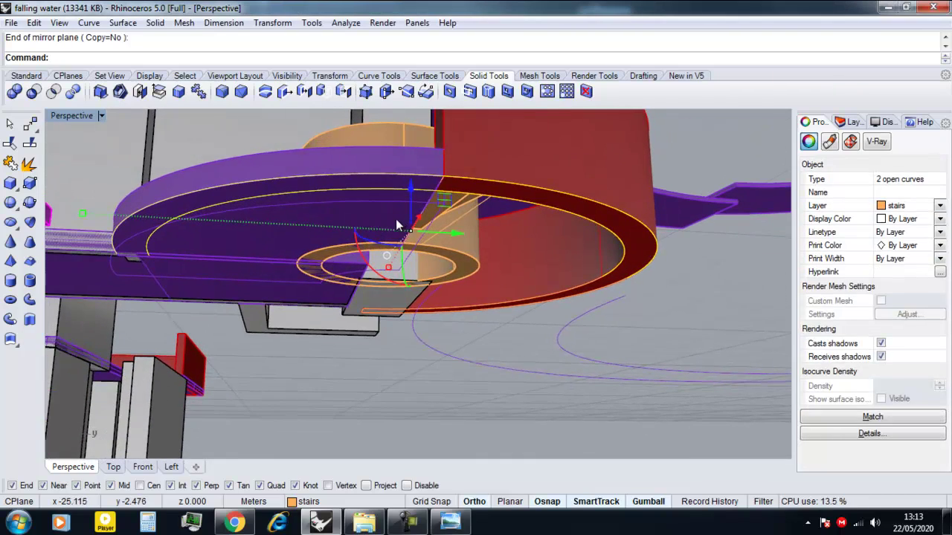
right_click_drag(396, 222, 393, 387)
left_click(120, 468)
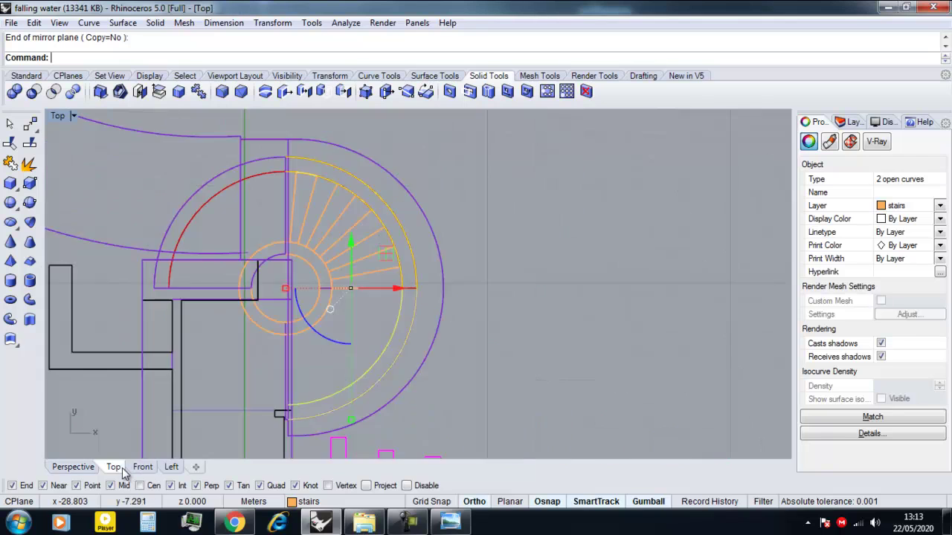
scroll(389, 368, "down", 6)
type("Copy")
key("Return")
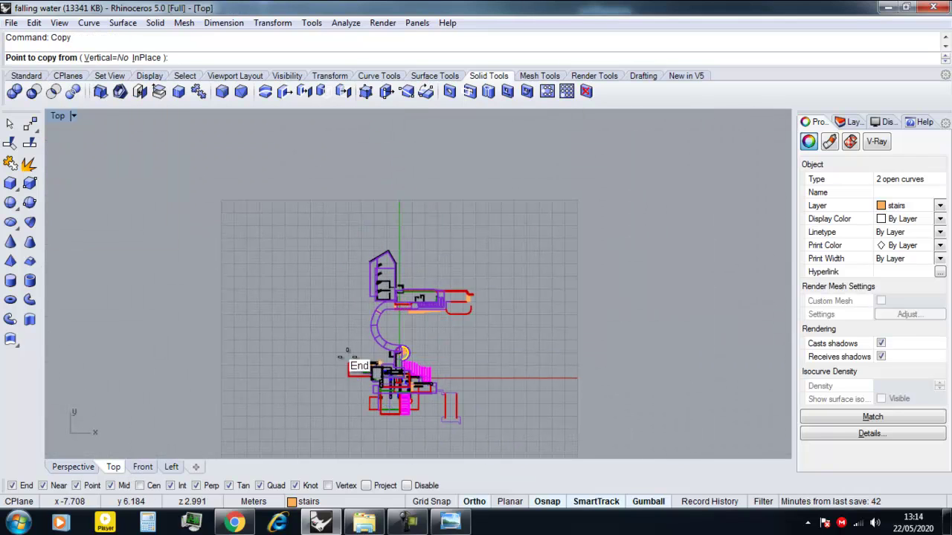
key("Return")
left_click(346, 362)
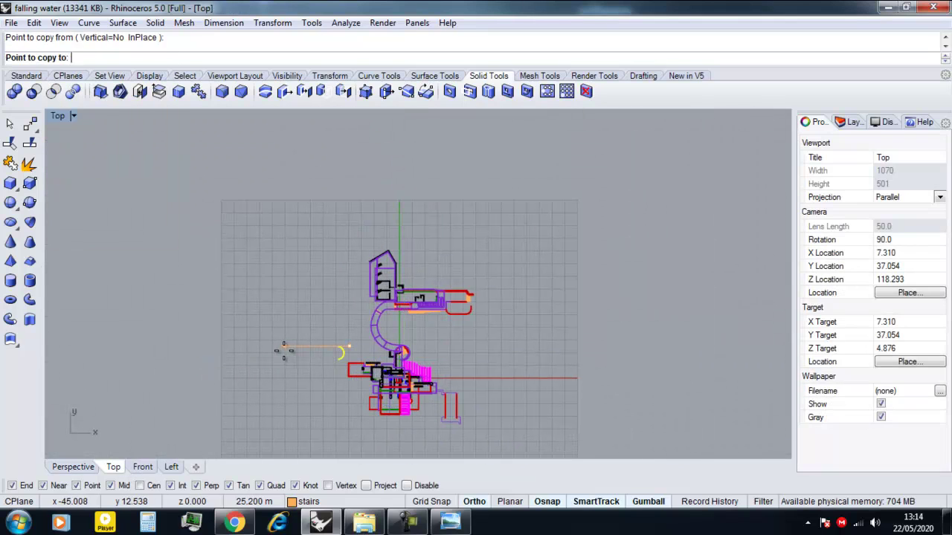
left_click(232, 354)
key("Return")
Check the copied arcs in plan and switch to the reference floor plan image in the image viewer.
scroll(299, 360, "up", 12)
left_click_drag(299, 359, 253, 342)
key("Escape")
key("alt+Tab")
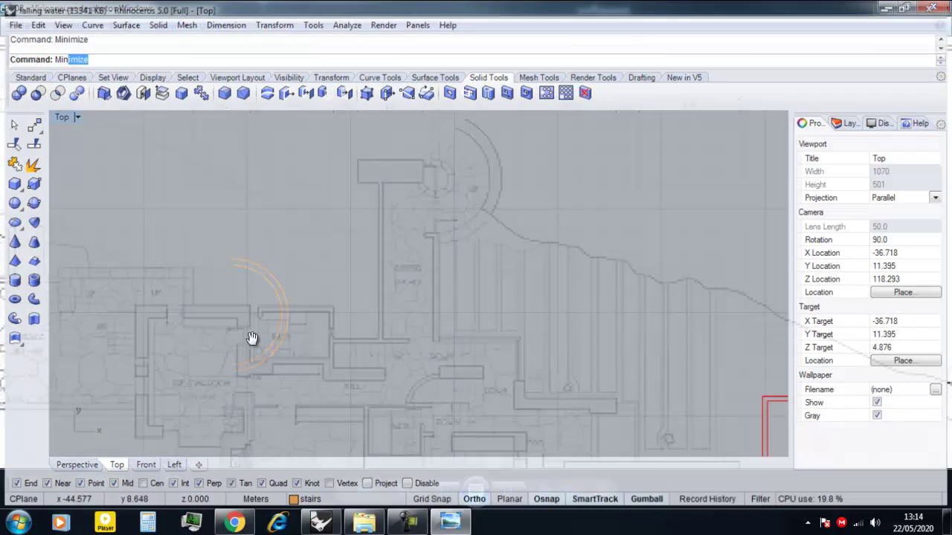
Return to Rhino and draw a vertical line from the copied outer arc's upper end past its lower end, plus a horizontal line leftward from its midpoint.
left_click(334, 523)
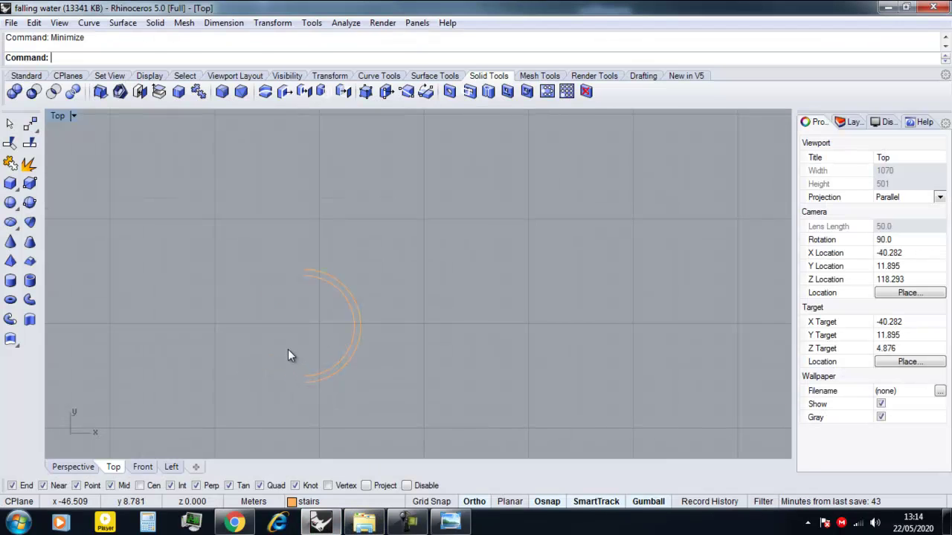
type("line")
key("Return")
left_click(304, 269)
left_click(296, 433)
key("Return")
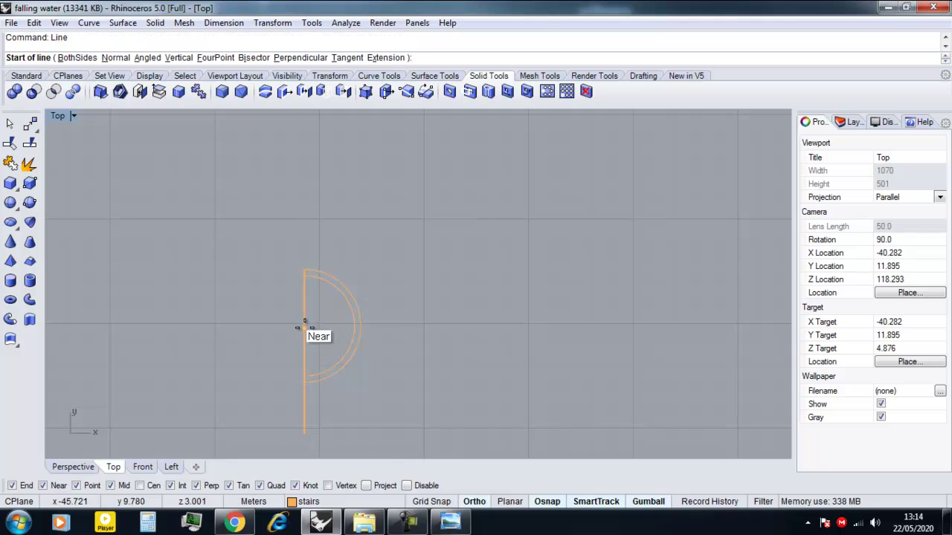
scroll(294, 342, "up", 3)
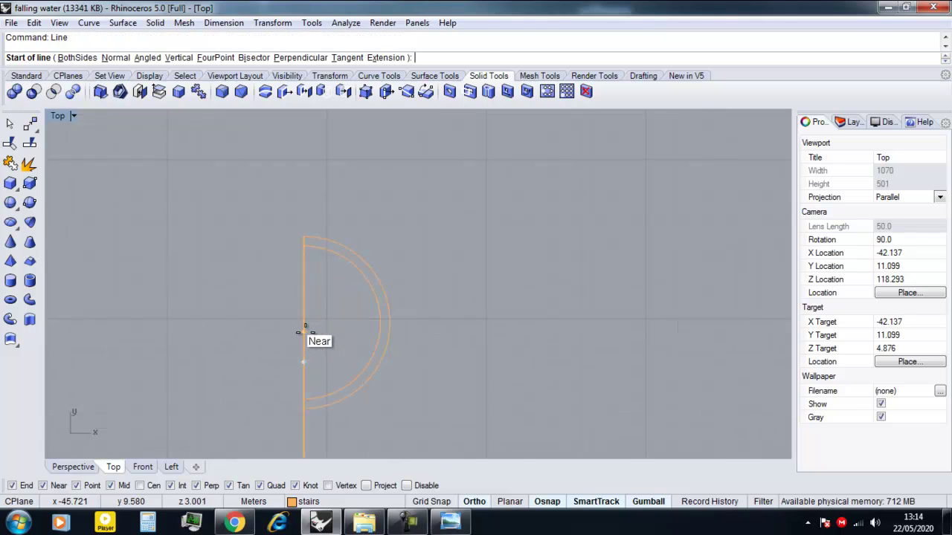
left_click(383, 287)
left_click(203, 287)
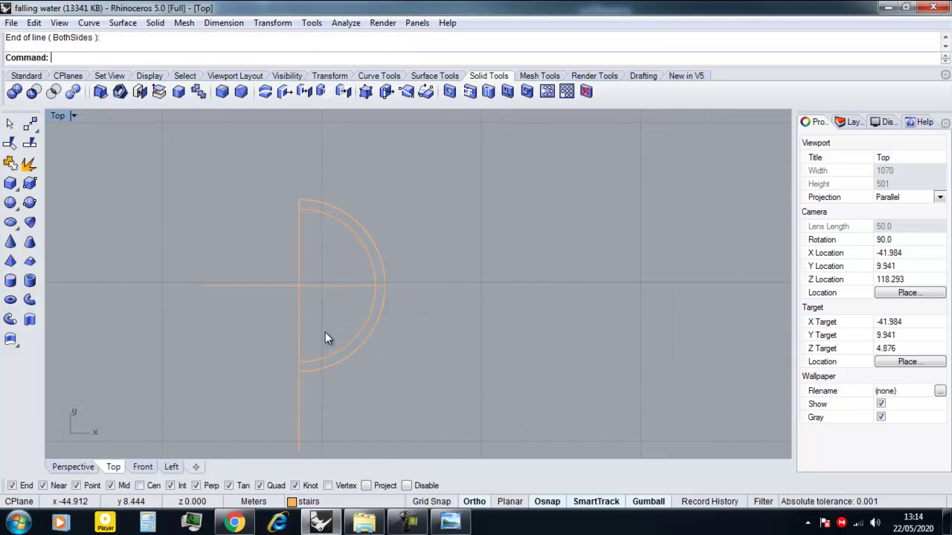
scroll(325, 332, "down", 1)
key("ctrl+a")
type("trim")
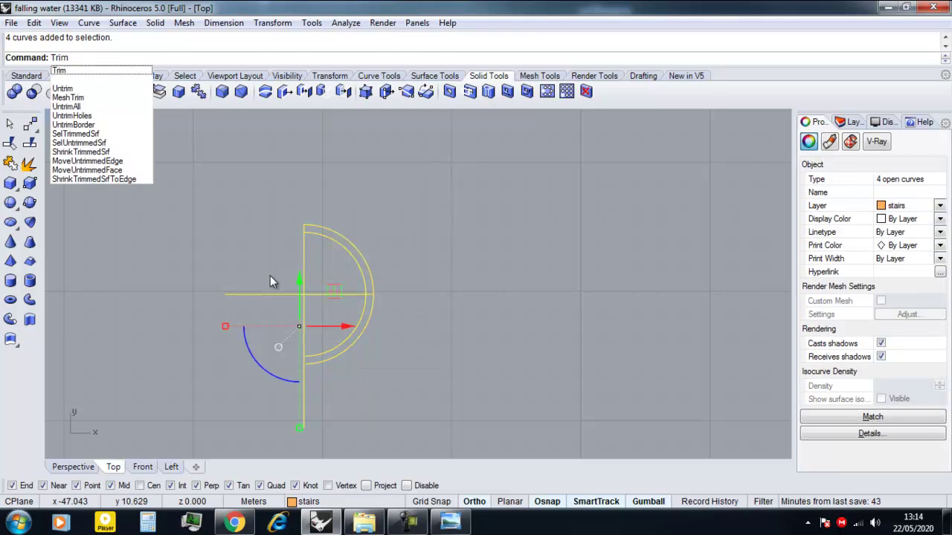
key("Return")
scroll(301, 376, "up", 1)
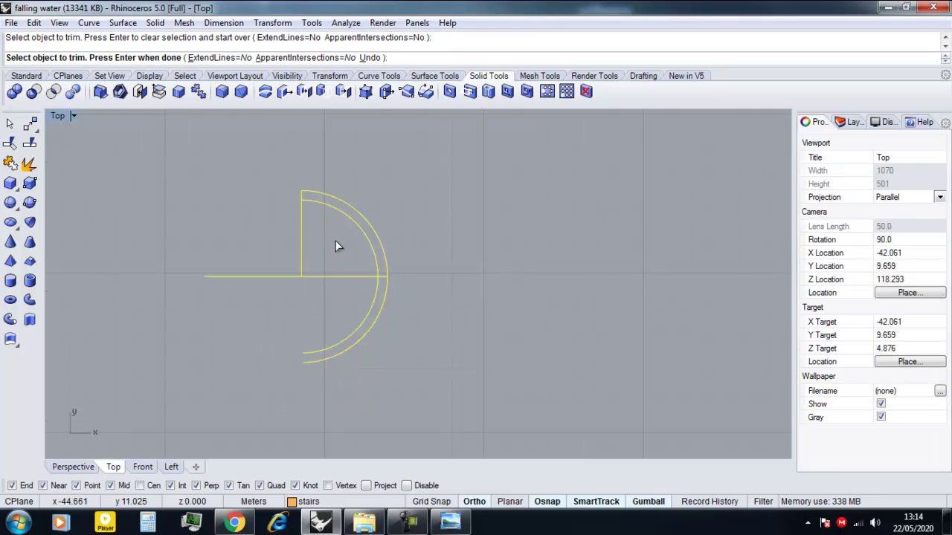
key("Return")
Extend the lower ends of both copied arcs to meet the vertical line.
left_click(305, 366)
key("Return")
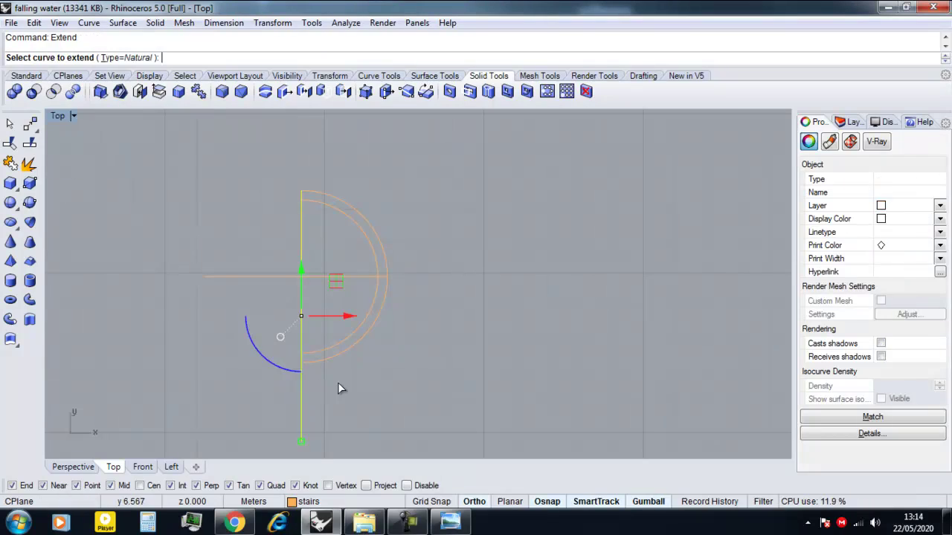
left_click(327, 360)
left_click(319, 350)
key("Return")
Trim the arcs and guide lines to leave only the closed outline of the lower-right quarter ring.
left_click_drag(395, 403, 261, 258)
type("tr")
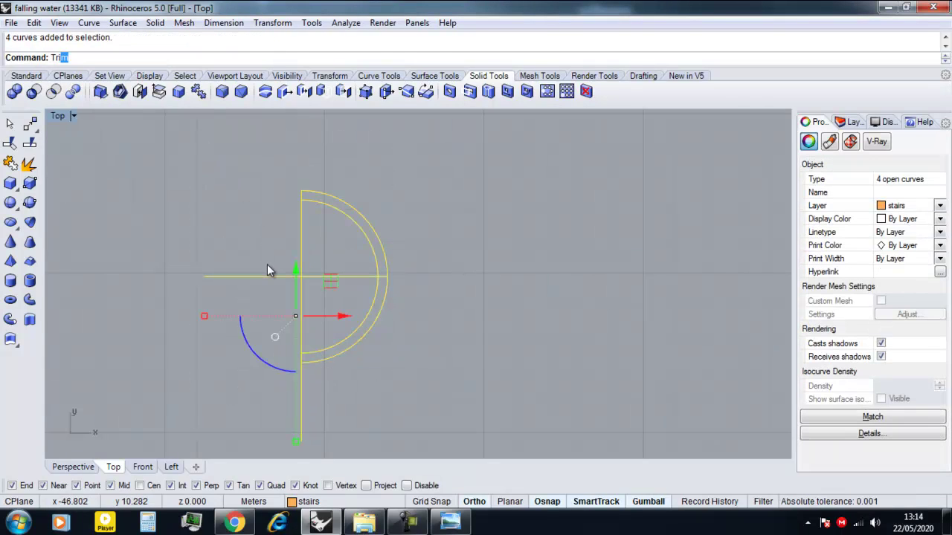
key("Return")
left_click(252, 276)
left_click_drag(404, 195, 261, 230)
right_click_drag(318, 320, 316, 312)
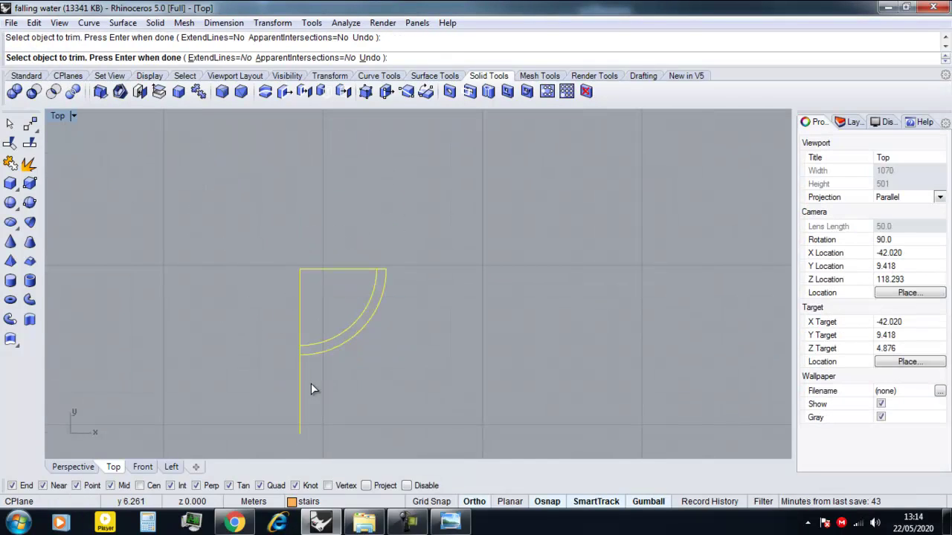
key("Return")
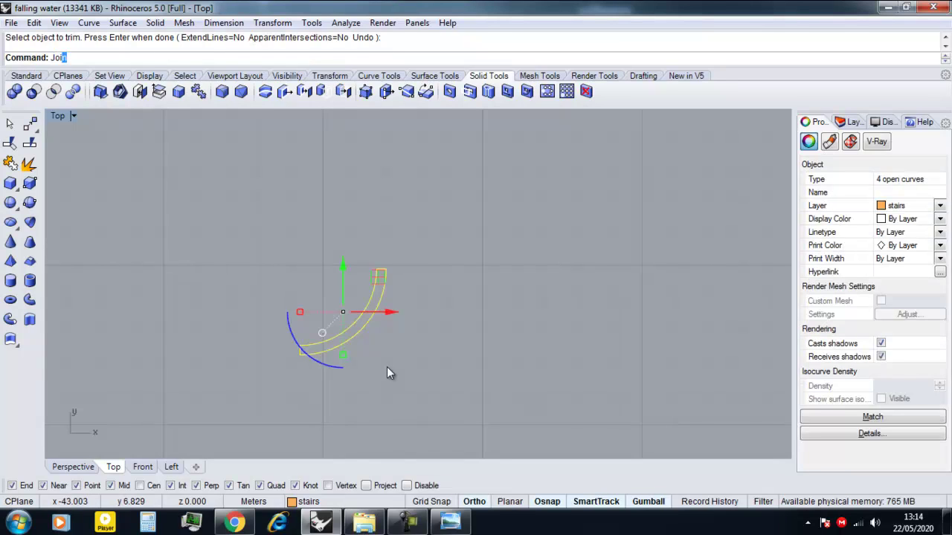
Join the quarter-ring curves into one closed outline and assign it to the walls layer.
type("Joi")
key("Return")
left_click(386, 366)
left_click(375, 310)
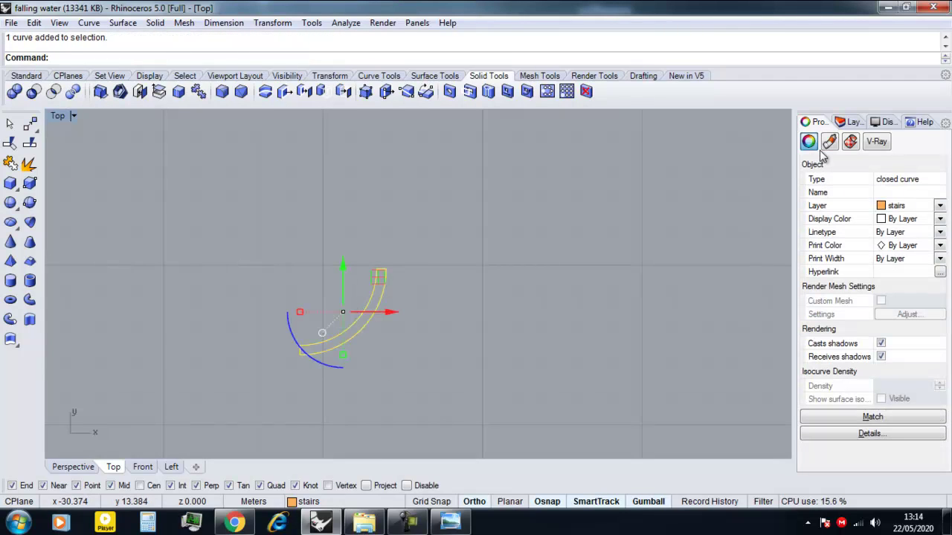
left_click(940, 206)
left_click(896, 227)
left_click(848, 121)
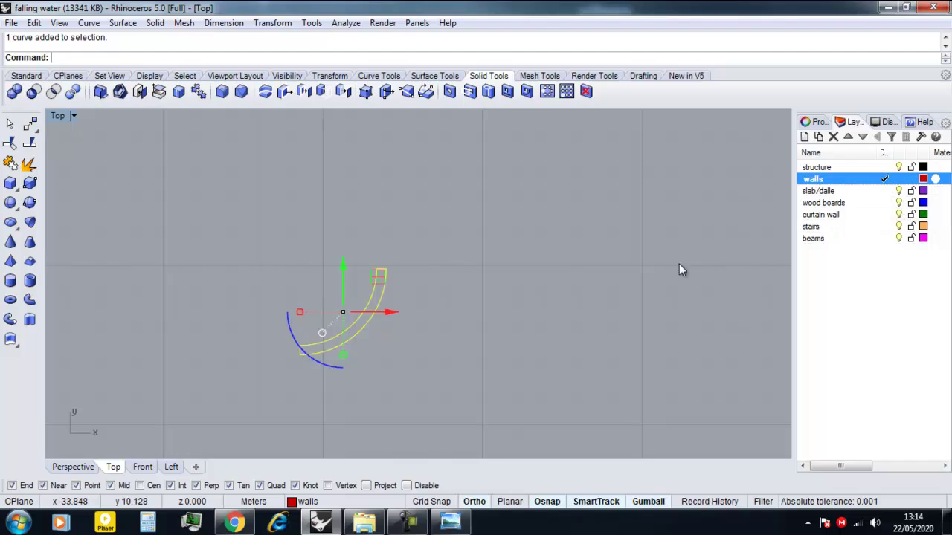
Extrude the quarter-ring outline vertically as a solid curved wall.
type("ExtrudeCrv")
key("Return")
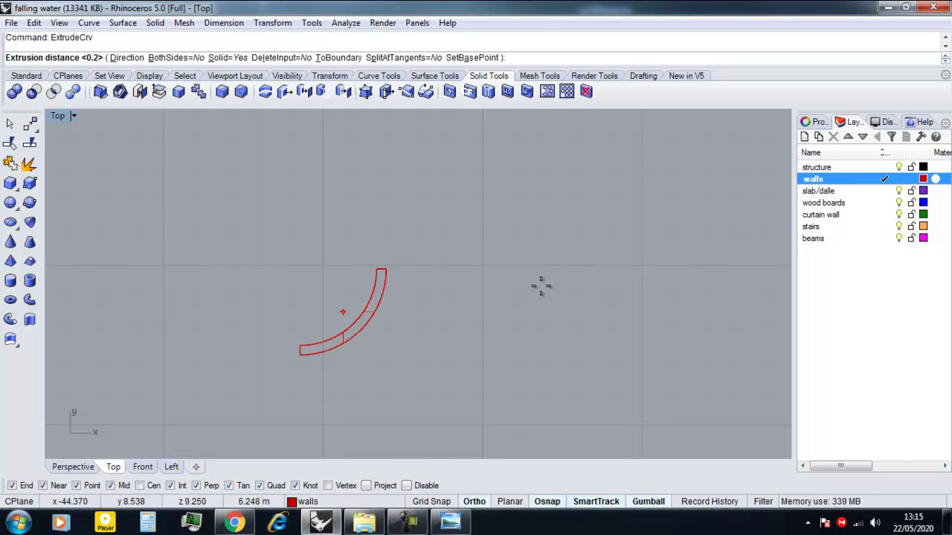
key("Return")
Move the curved wall and its outline in plan onto the outer edge of the stair's lower landing, with projected snapping.
left_click_drag(433, 255, 320, 327)
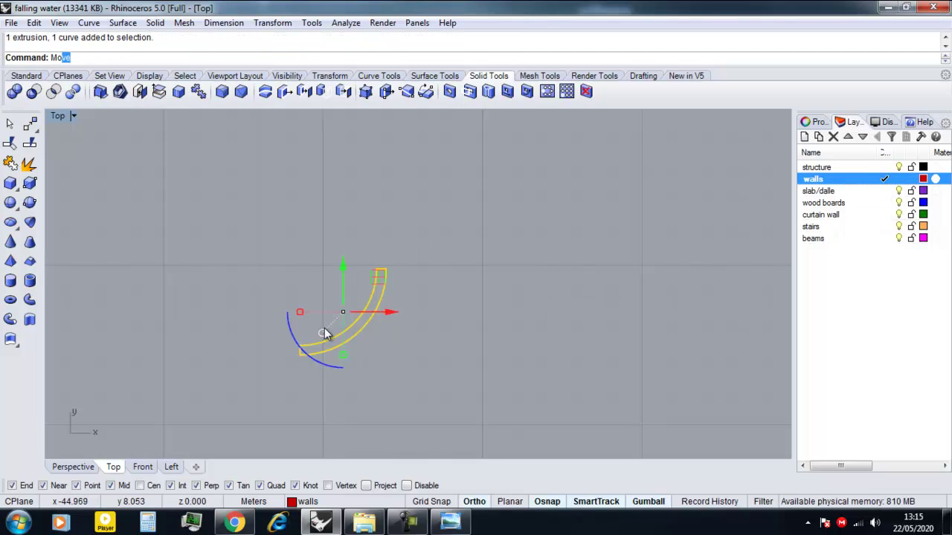
left_click(386, 268)
left_click(366, 487)
scroll(368, 418, "down", 15)
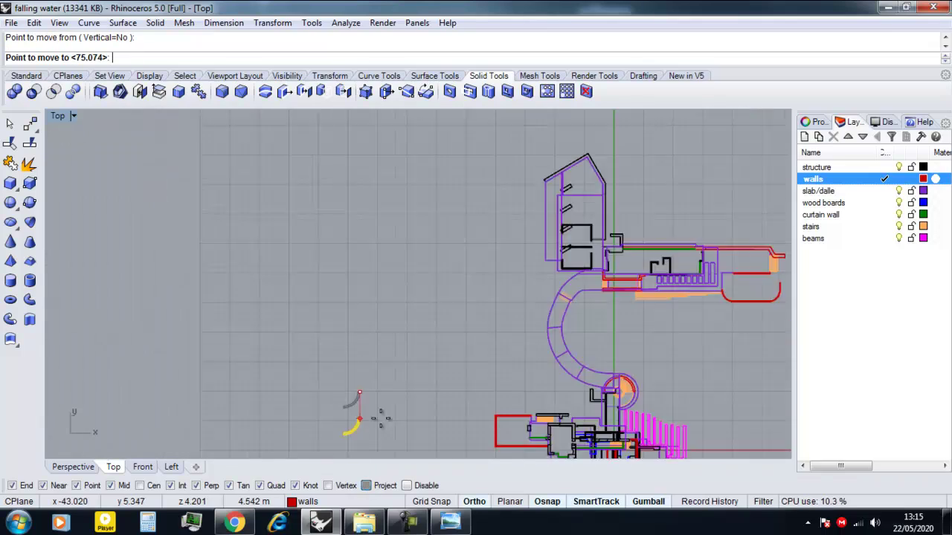
right_click_drag(380, 418, 206, 411)
scroll(469, 381, "up", 4)
scroll(473, 381, "up", 10)
left_click(418, 384)
Raise the curved wall to the lower landing in 3D and align its bottom corner with the adjoining stair wall.
left_click(73, 467)
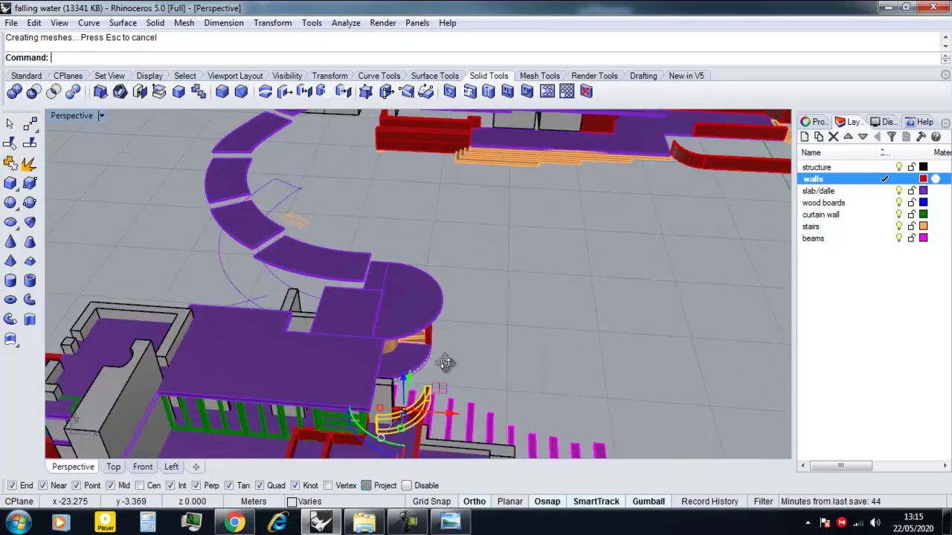
right_click_drag(447, 363, 324, 332)
scroll(330, 387, "down", 4)
scroll(343, 398, "up", 4)
left_click_drag(337, 353, 330, 208)
scroll(419, 257, "up", 6)
scroll(418, 262, "up", 2)
type("move")
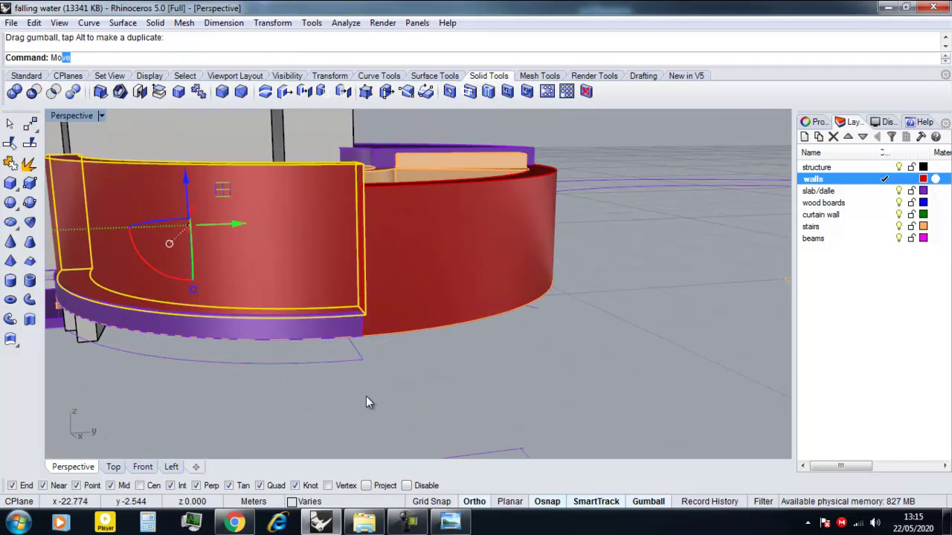
key("Return")
left_click(362, 315)
scroll(362, 315, "up", 5)
left_click(343, 385)
scroll(390, 422, "down", 8)
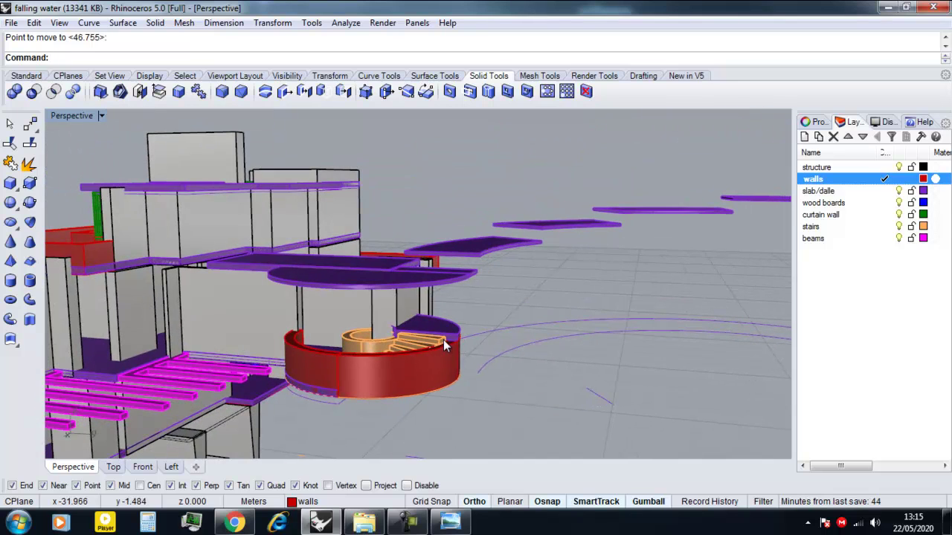
Copy the lowest curved walkway roof slab straight down to the level of the stair's upper landing slab.
left_click(171, 467)
scroll(451, 334, "down", 3)
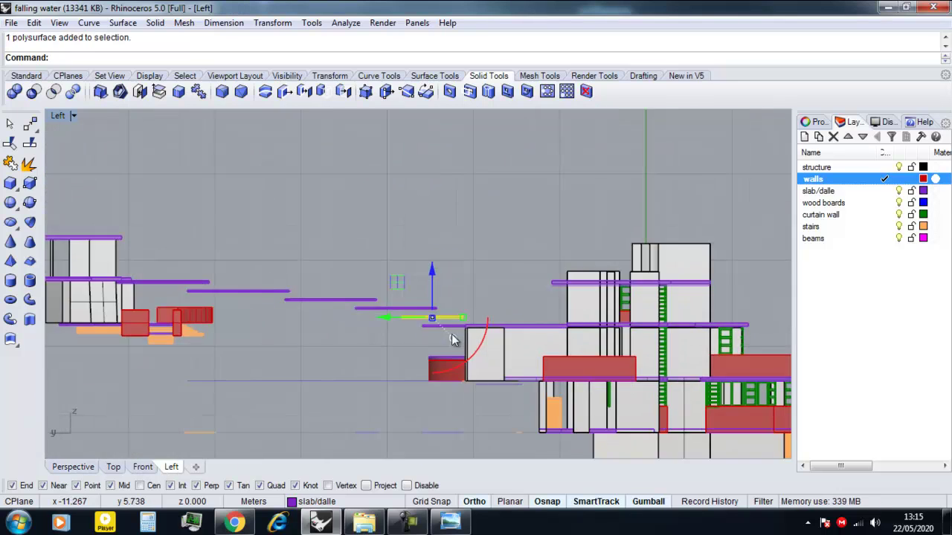
type("Copy")
key("Return")
scroll(468, 313, "up", 5)
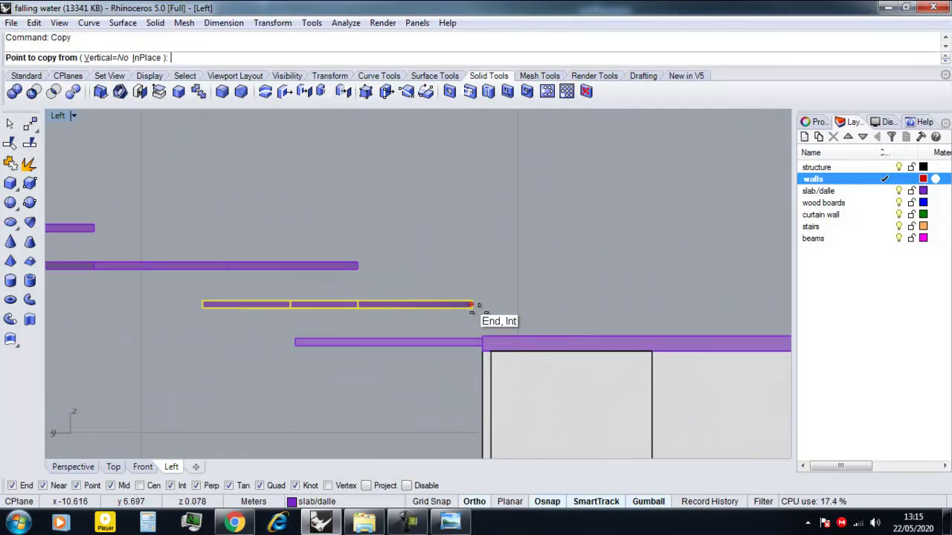
left_click(472, 301)
scroll(471, 301, "down", 3)
scroll(473, 373, "up", 5)
scroll(472, 374, "up", 5)
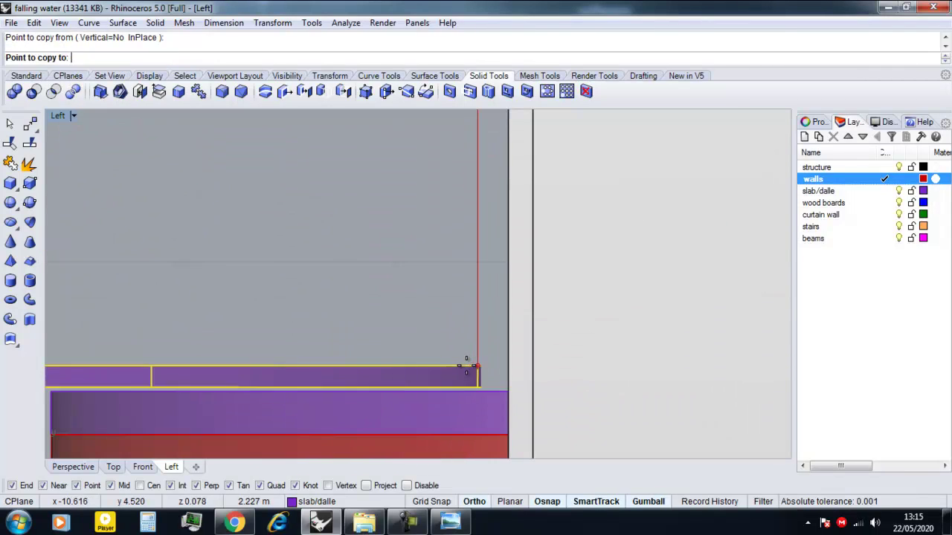
left_click(472, 383)
key("Return")
Raise the copied walkway slab vertically to sit just above the upper landing slab.
left_click(422, 408)
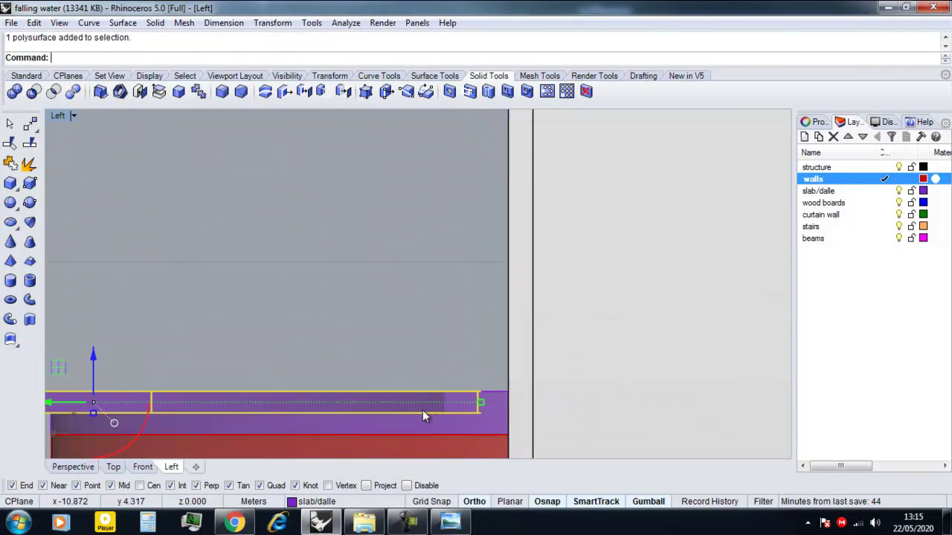
scroll(418, 394, "down", 6)
left_click(308, 368)
key("Return")
scroll(421, 389, "down", 5)
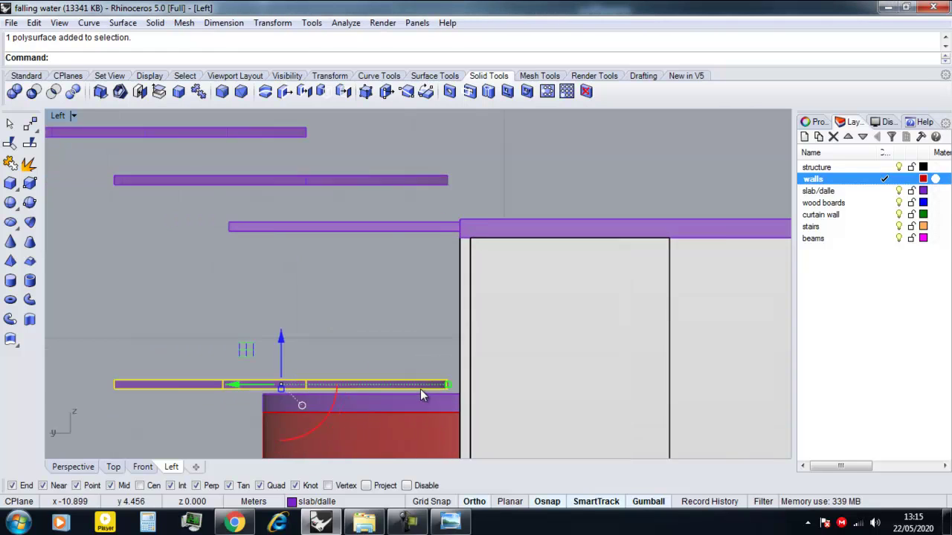
Copy the second curved walkway roof slab straight down to the level of the first lowered copy.
left_click(353, 311)
scroll(315, 372, "up", 2)
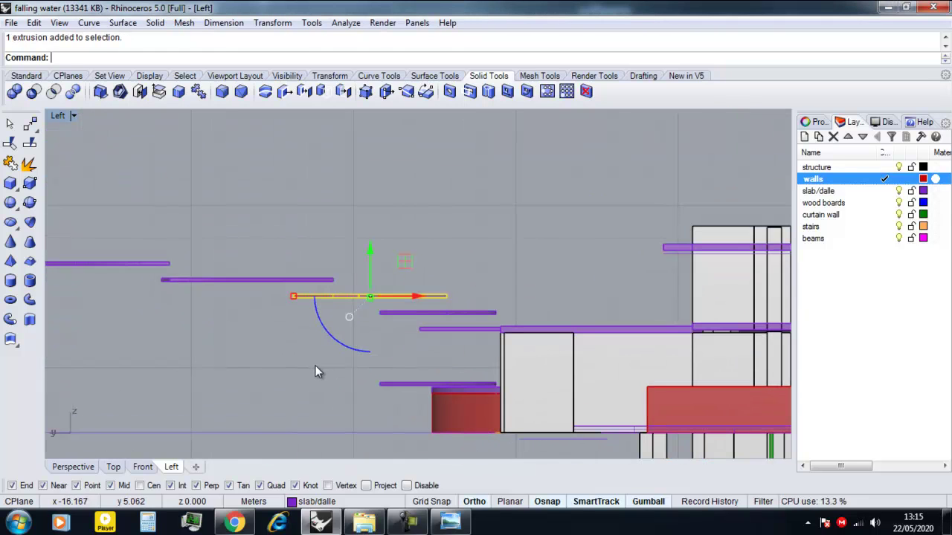
key("Return")
scroll(446, 282, "up", 2)
left_click(446, 275)
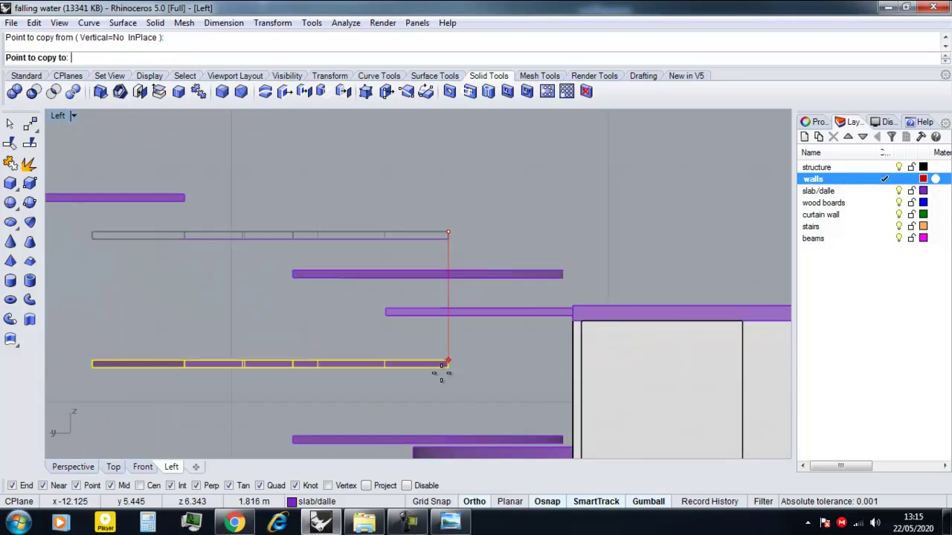
scroll(440, 372, "up", 2)
left_click(454, 406)
scroll(454, 406, "down", 10)
key("Return")
Raise the second lowered slab slightly to form a step above the first one.
left_click(188, 411)
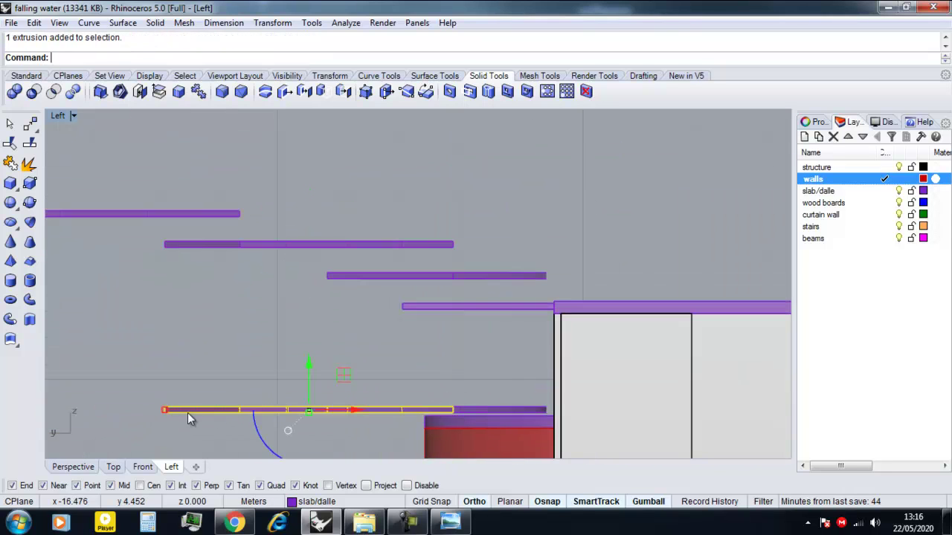
left_click(306, 366)
key("Escape")
scroll(345, 387, "down", 5)
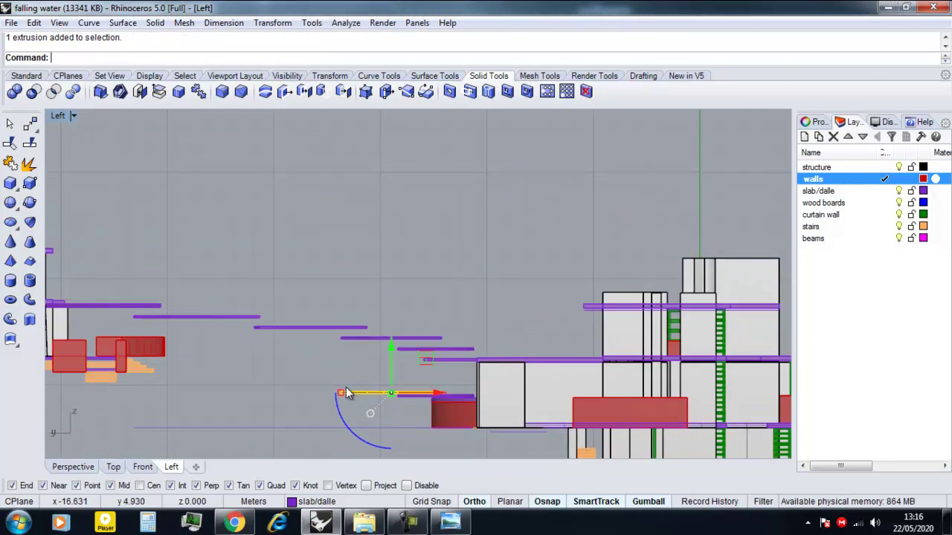
Copy the third curved walkway roof slab straight down to the level of the second lowered slab.
scroll(262, 360, "up", 2)
type("C")
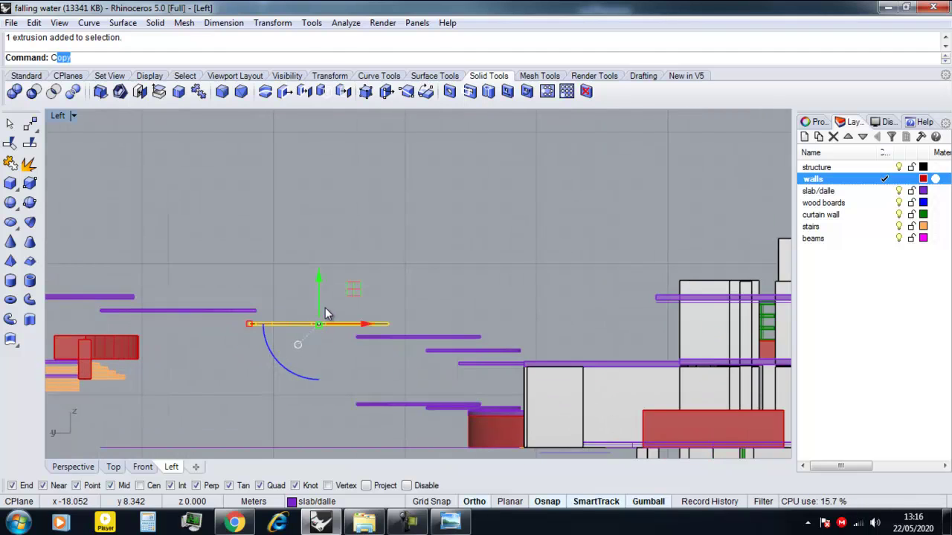
type("opy")
key("Return")
scroll(372, 309, "up", 4)
left_click(397, 331)
right_click_drag(396, 435, 400, 365)
scroll(400, 406, "up", 8)
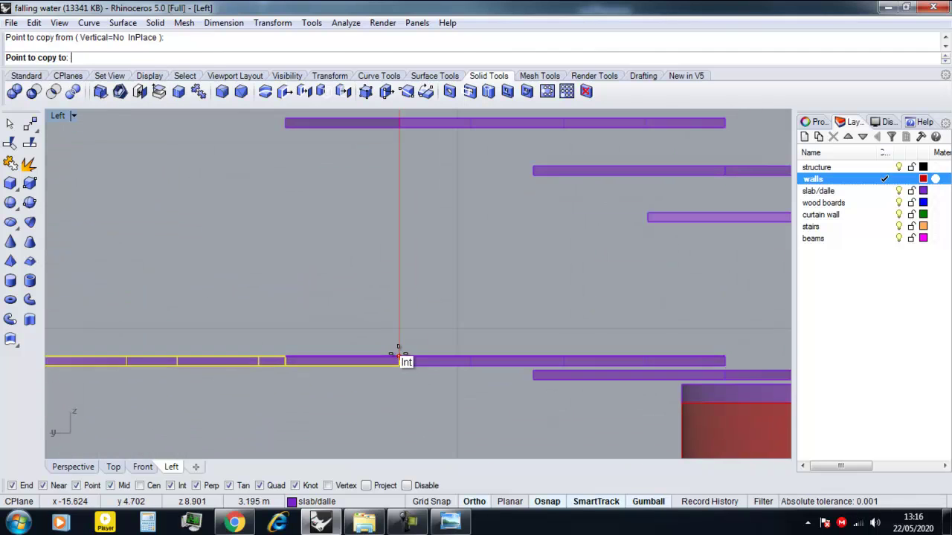
left_click(399, 357)
key("Return")
Raise the third lowered walkway slab by 0.15 m.
left_click(231, 361)
scroll(332, 371, "down", 8)
left_click(256, 333)
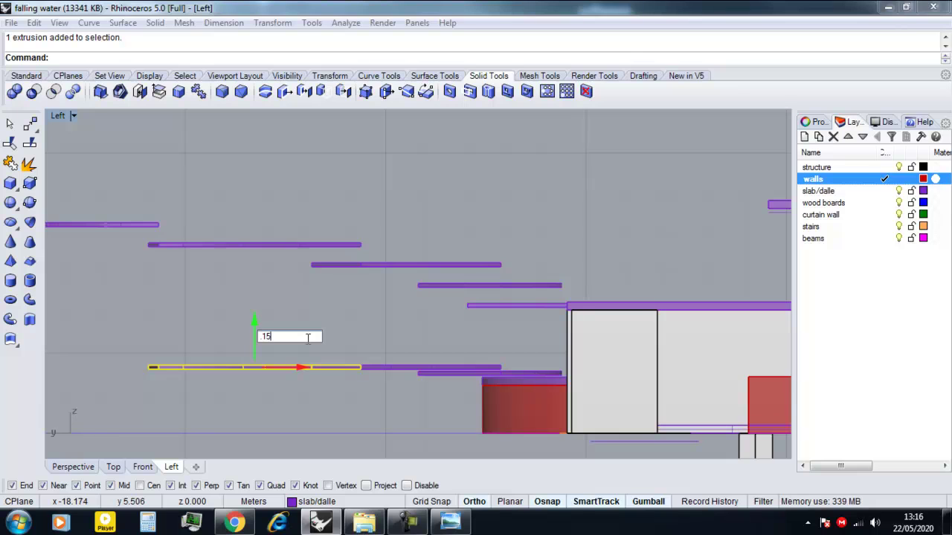
type(".15")
key("Return")
Copy the fourth curved walkway roof slab straight down to the level of the third lowered slab.
scroll(313, 298, "down", 3)
scroll(329, 339, "up", 3)
type("Cop")
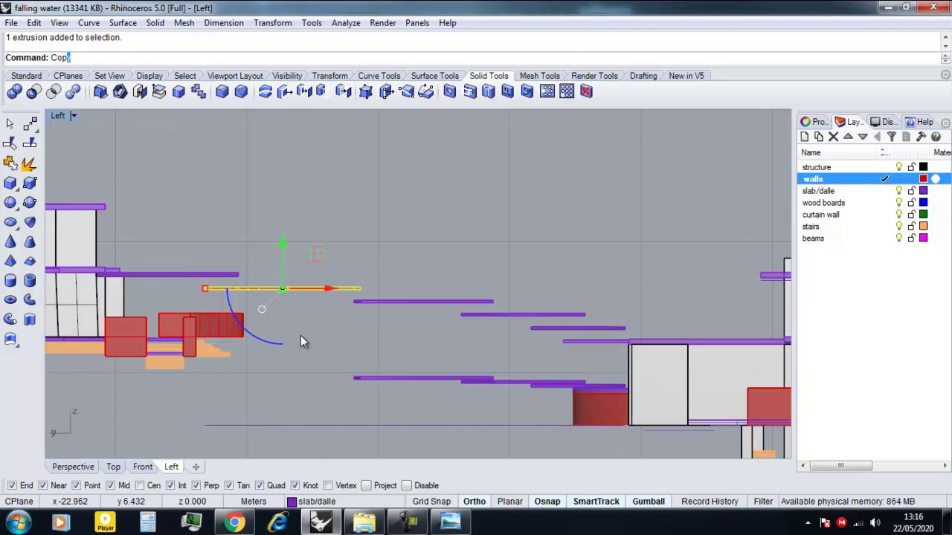
type("y")
key("Return")
scroll(363, 302, "up", 4)
left_click(363, 281)
right_click_drag(358, 388, 356, 292)
scroll(356, 291, "up", 9)
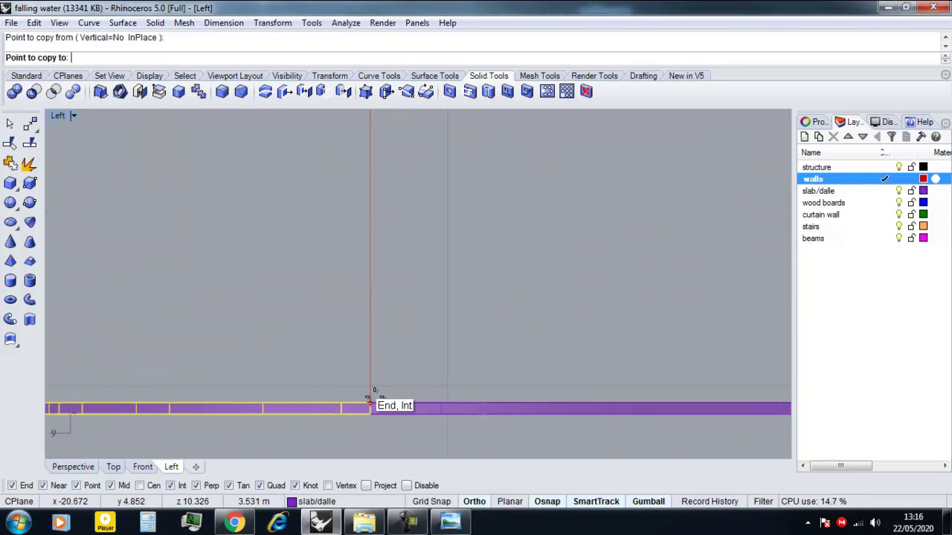
left_click(369, 401)
key("Return")
Raise the fourth lowered walkway slab by 0.15 m.
scroll(209, 360, "down", 3)
left_click(201, 353)
type("1")
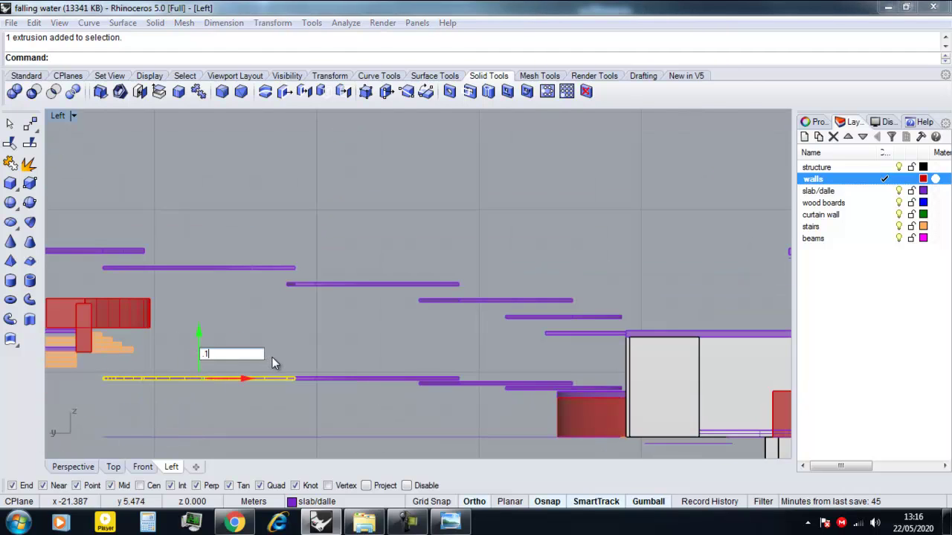
type("5")
key("Return")
Lift the three stair tread outlines straight up from the ground to just above the end of the lowest curved walkway slabs.
left_click(293, 362)
scroll(298, 369, "down", 2)
scroll(307, 384, "up", 6)
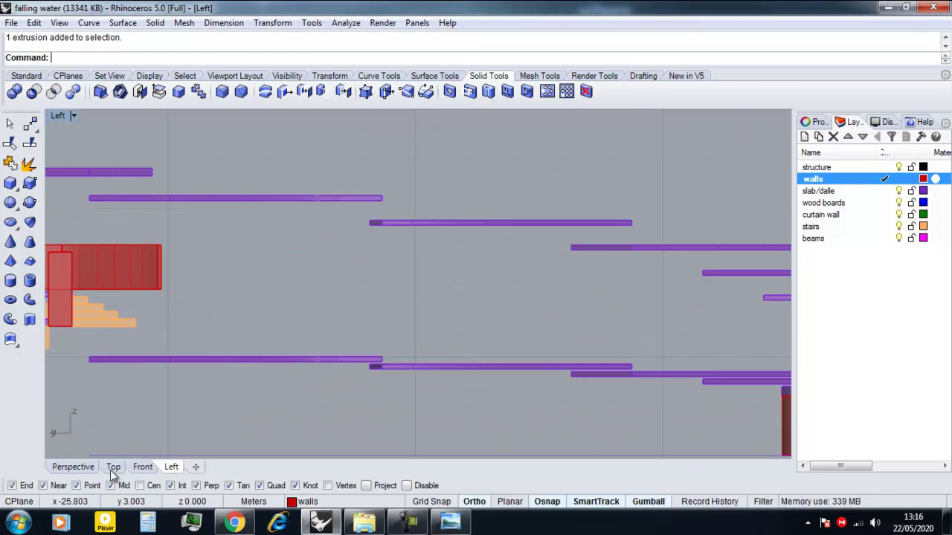
left_click(73, 466)
right_click_drag(446, 313, 398, 373)
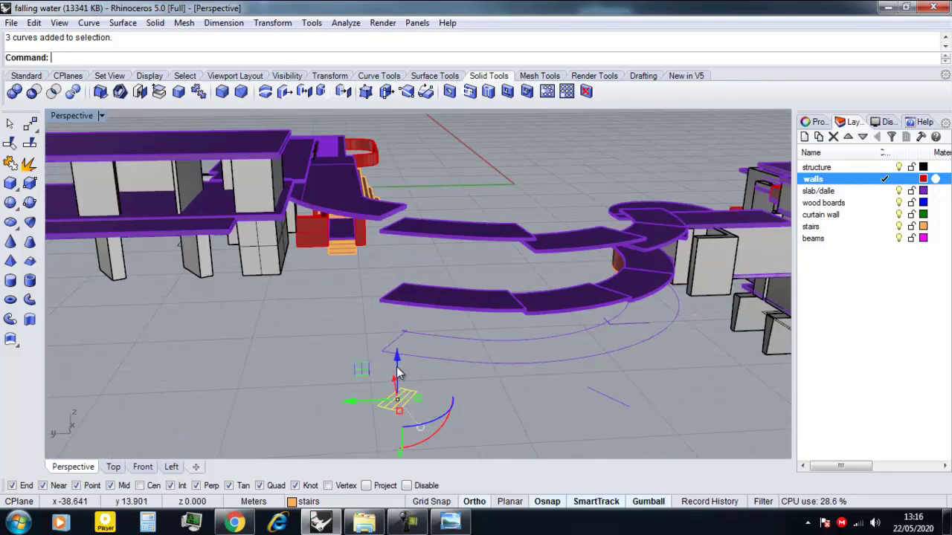
left_click_drag(397, 371, 381, 276)
scroll(381, 276, "up", 10)
right_click_drag(544, 322, 156, 450)
left_click(149, 466)
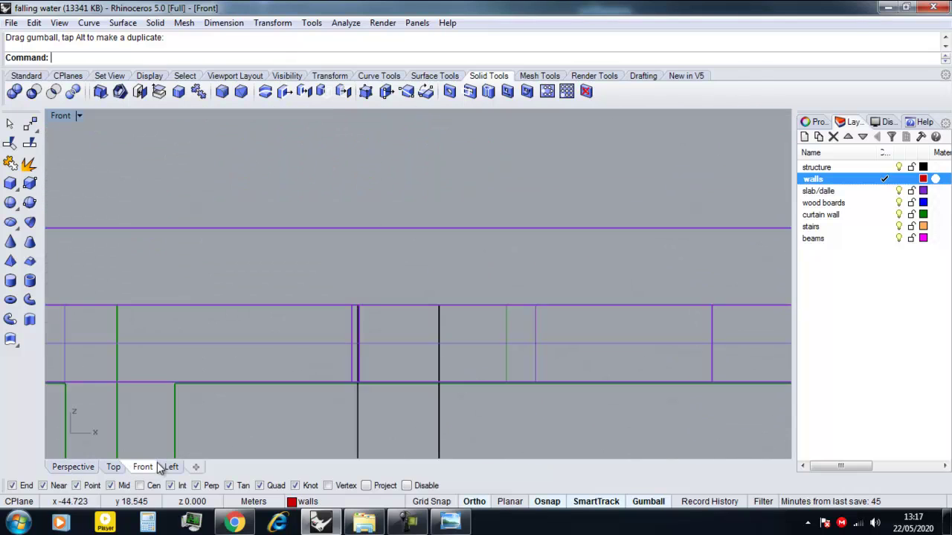
left_click(170, 467)
scroll(298, 376, "up", 4)
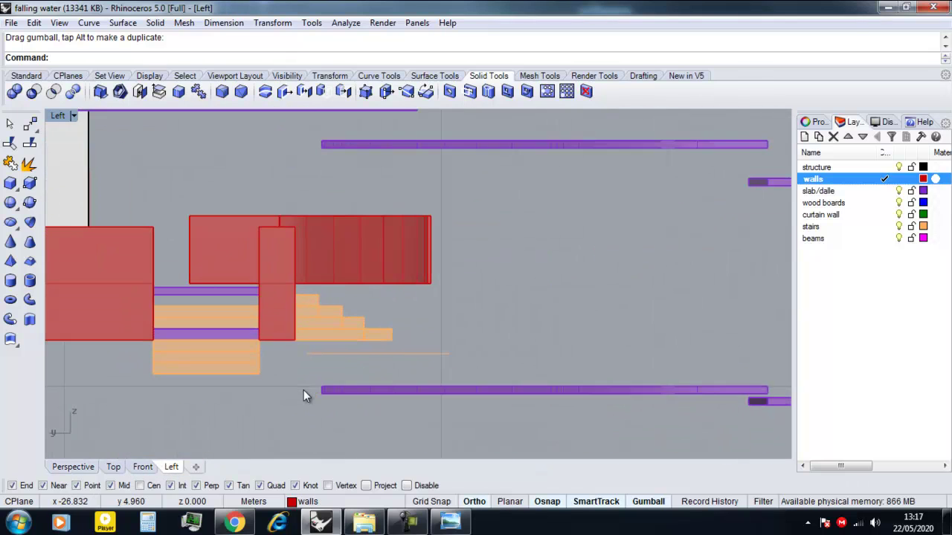
type("Dim")
key("Return")
scroll(261, 375, "up", 2)
left_click(259, 373)
left_click(336, 386)
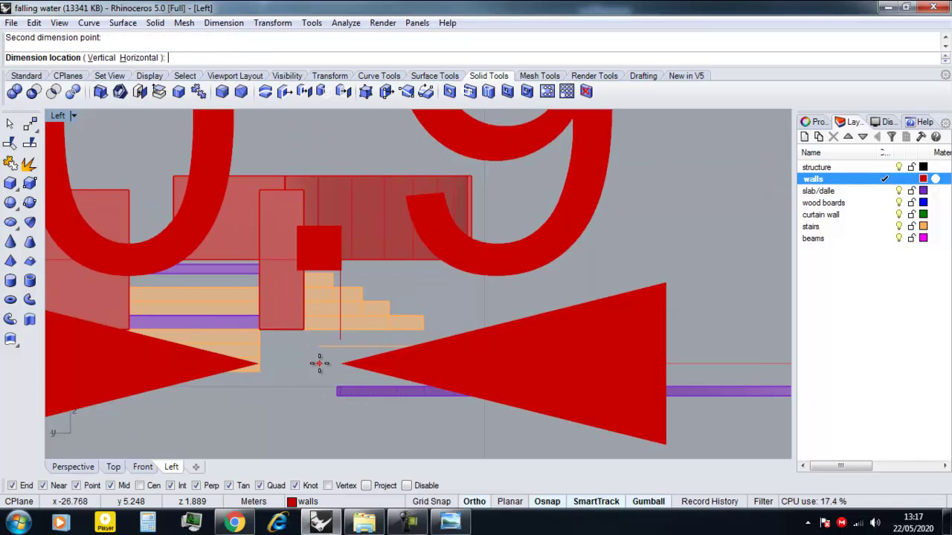
scroll(338, 368, "down", 8)
key("Escape")
Dimension the vertical gap between the bottom corner of the stair flight and the top end corner of the nearest lowered walkway slab.
scroll(311, 381, "up", 6)
key("Return")
left_click(296, 361)
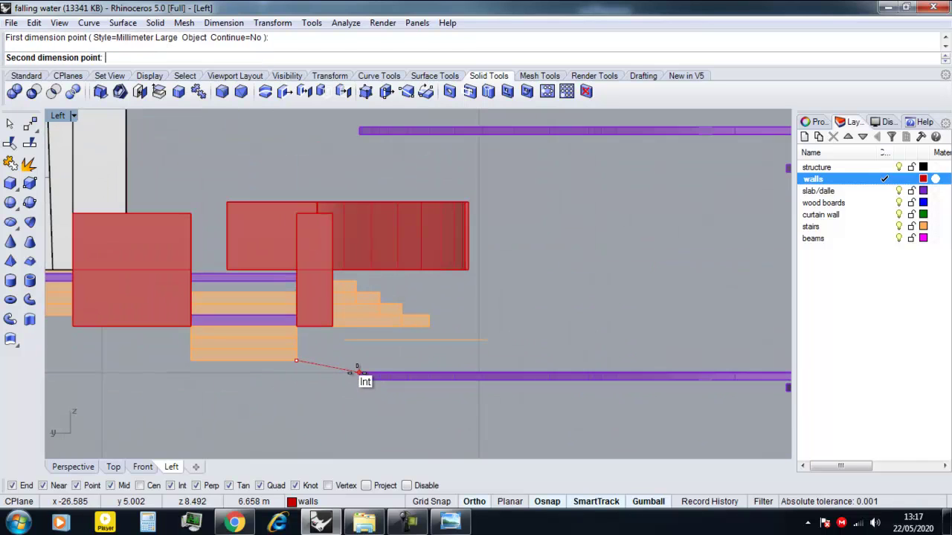
scroll(364, 372, "up", 3)
left_click(291, 374)
scroll(300, 371, "down", 5)
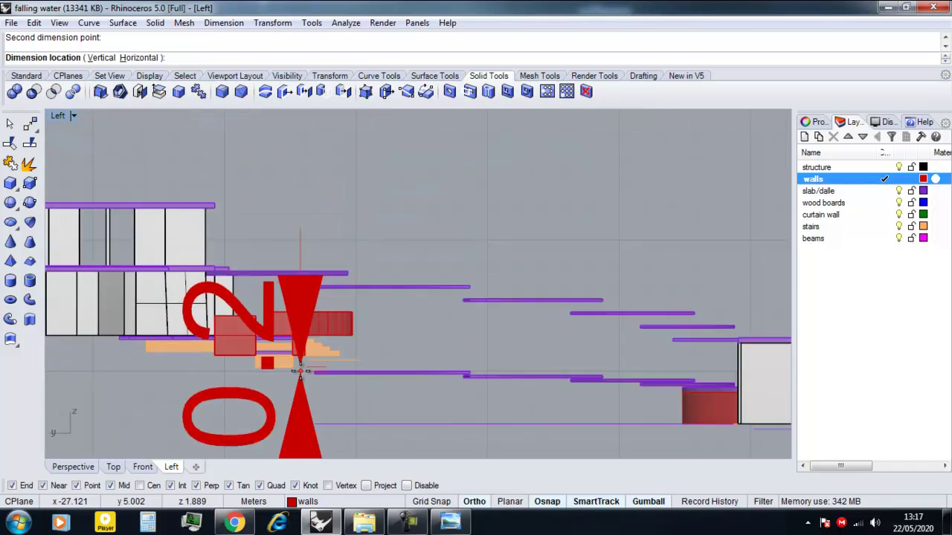
left_click(299, 370)
Raise the middle stair tread outline by 0.2 m and the outline farthest from the walkway slab by 0.4 m.
scroll(319, 381, "down", 3)
left_click(91, 467)
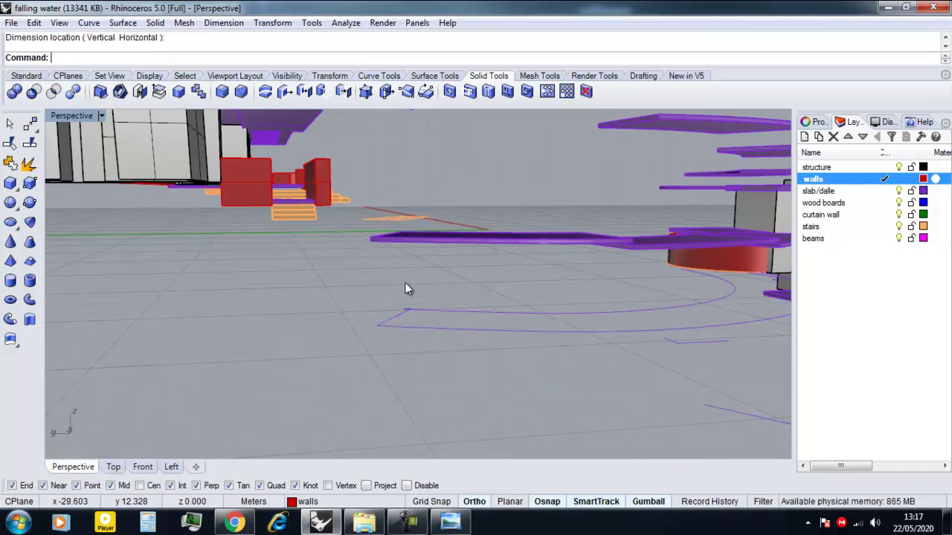
right_click_drag(406, 286, 431, 249)
scroll(455, 262, "up", 5)
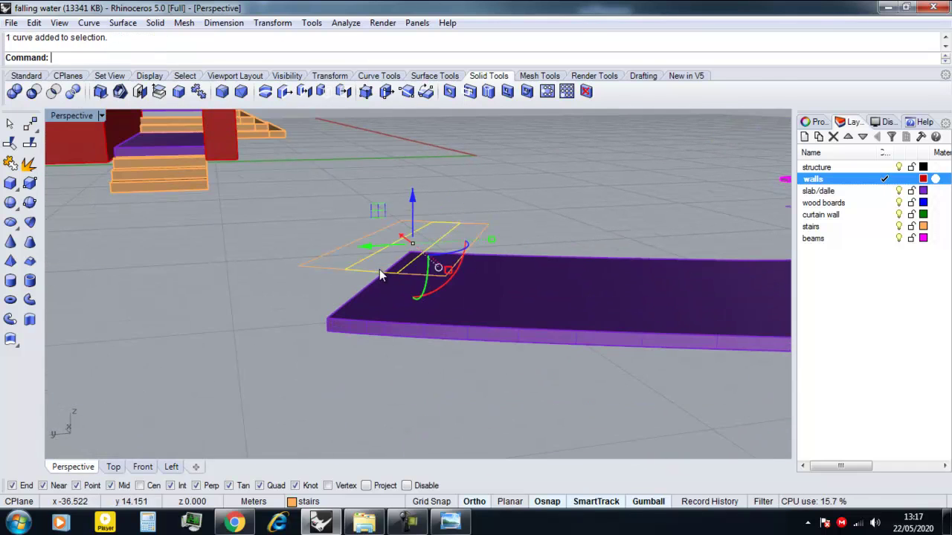
left_click(412, 195)
type("0.2")
key("Return")
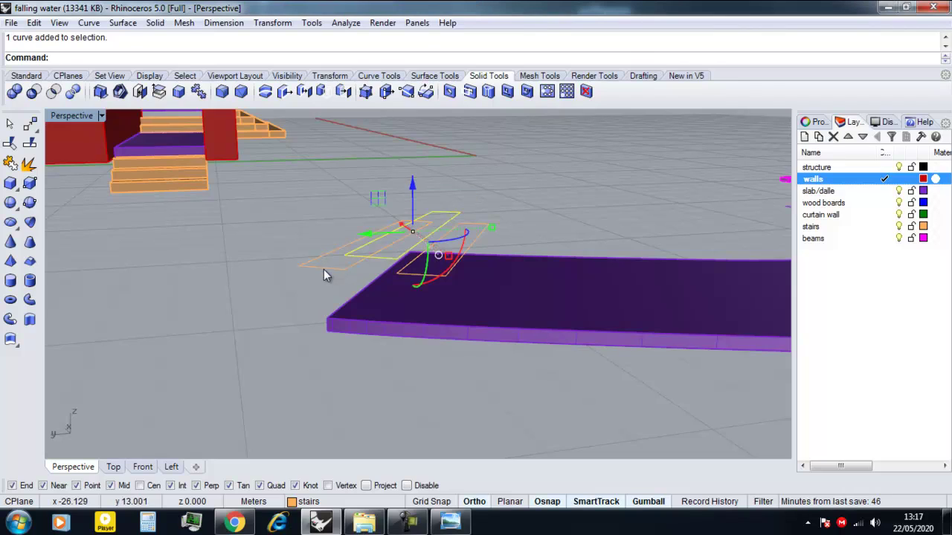
left_click(374, 195)
type("0.4")
key("Return")
Examine the main house from several sides, checking its terraces, curtain walls, lower stairs and rear structure walls.
scroll(270, 276, "down", 8)
right_click_drag(394, 276, 465, 283)
scroll(466, 283, "up", 5)
scroll(439, 234, "up", 12)
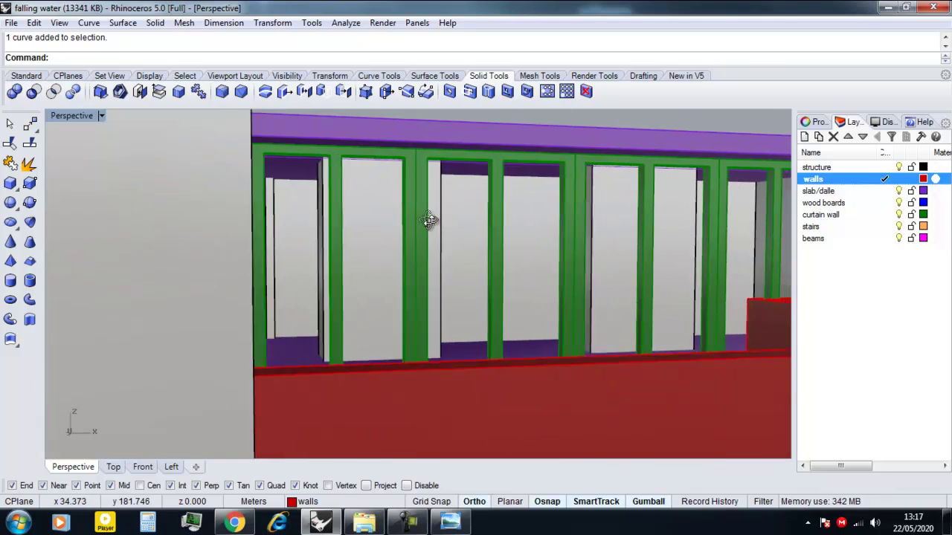
scroll(370, 255, "down", 5)
scroll(367, 255, "down", 8)
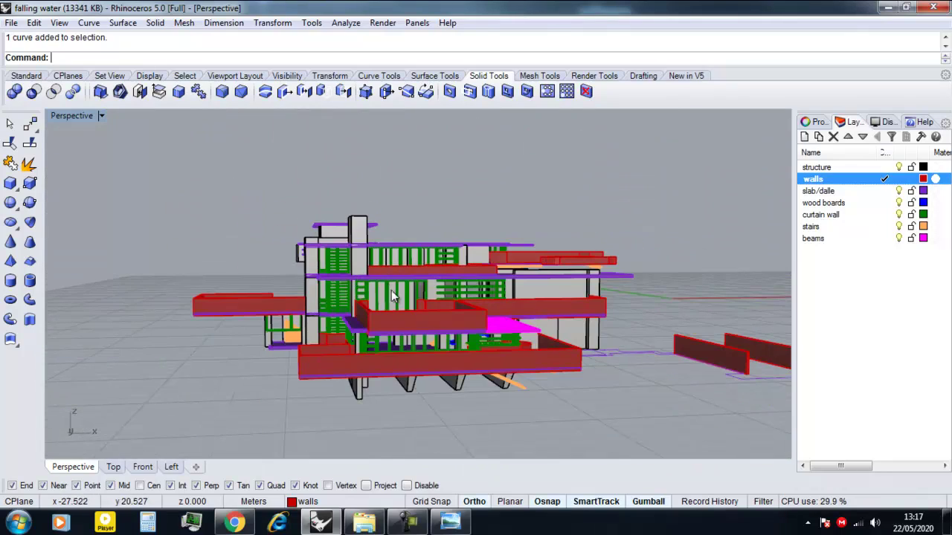
right_click_drag(432, 294, 361, 269)
scroll(333, 363, "up", 5)
scroll(333, 363, "down", 5)
scroll(263, 395, "up", 8)
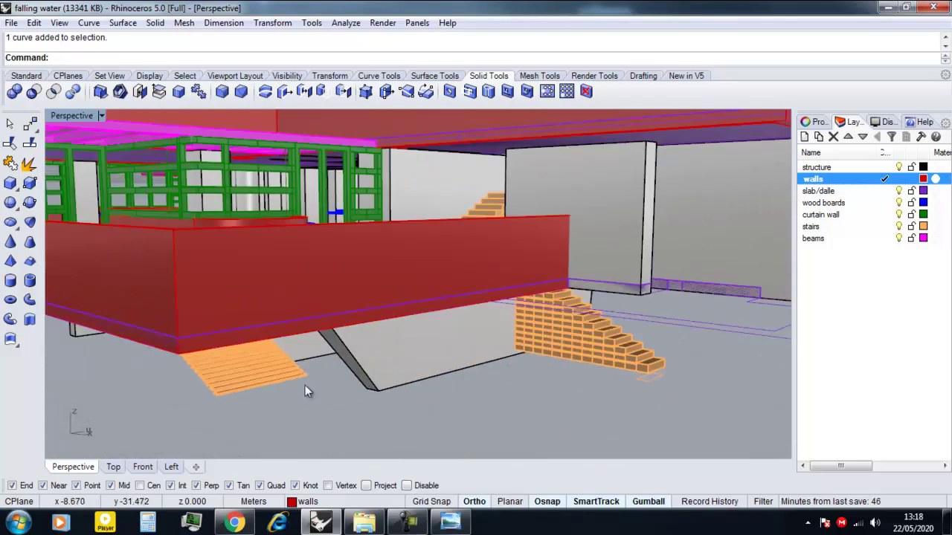
scroll(394, 381, "down", 7)
right_click_drag(429, 384, 525, 379)
scroll(510, 296, "up", 5)
right_click_drag(510, 296, 523, 350)
scroll(524, 352, "down", 6)
scroll(661, 336, "up", 9)
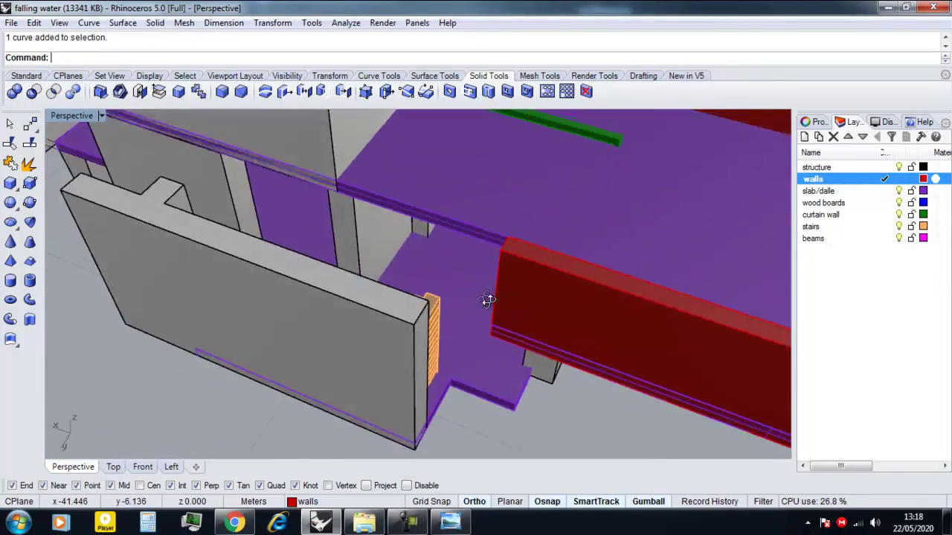
Move the two curtain wall frames in front of the small stair down slightly below the cantilevered terrace.
scroll(475, 257, "down", 6)
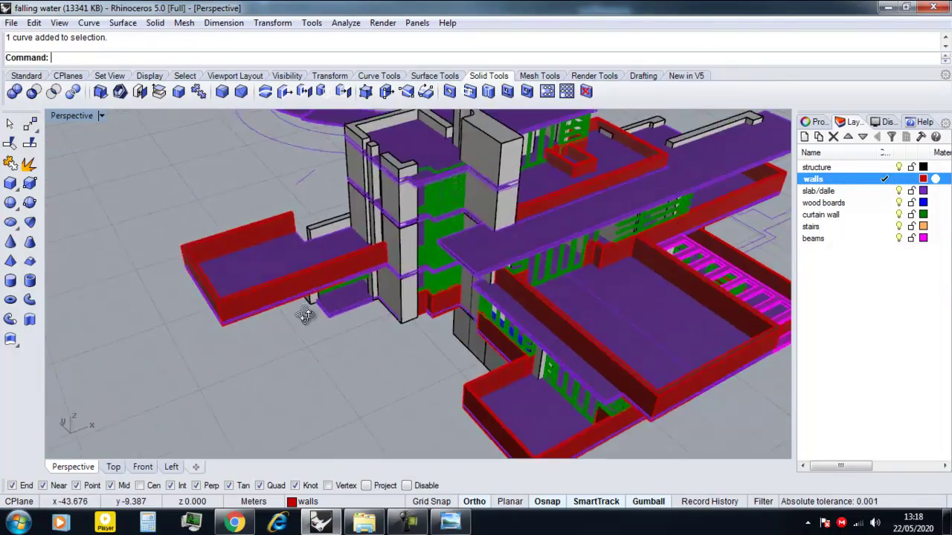
scroll(275, 218, "up", 8)
scroll(275, 217, "up", 4)
left_click(372, 239)
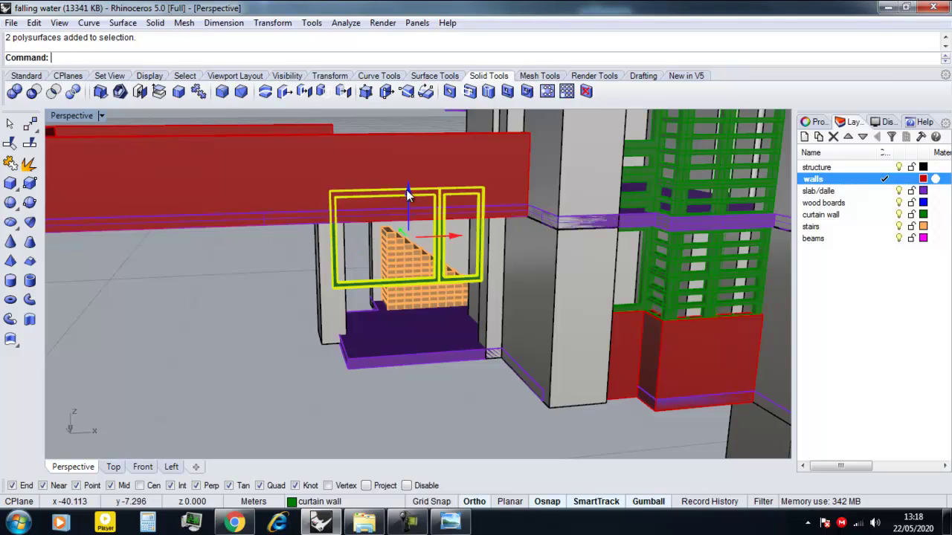
left_click_drag(408, 195, 408, 205)
right_click_drag(406, 210, 360, 223)
left_click(264, 314)
right_click_drag(264, 314, 331, 290)
left_click(333, 290)
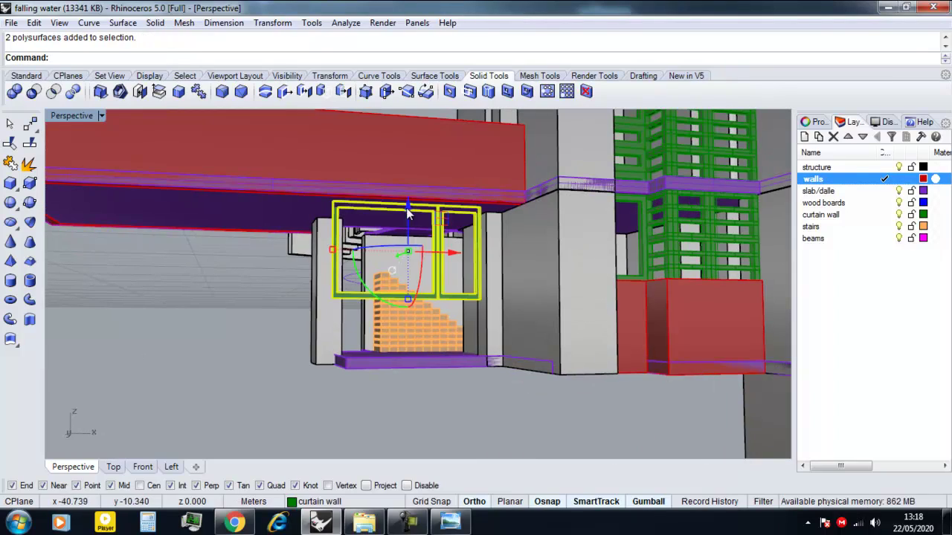
left_click_drag(407, 212, 408, 218)
right_click_drag(370, 255, 349, 276)
left_click(237, 359)
Extrude the closed slab outline around the two bridge walls into a 0.15 m thick solid.
scroll(289, 365, "down", 9)
right_click_drag(289, 365, 450, 398)
scroll(298, 391, "down", 6)
scroll(472, 418, "up", 15)
left_click(444, 391)
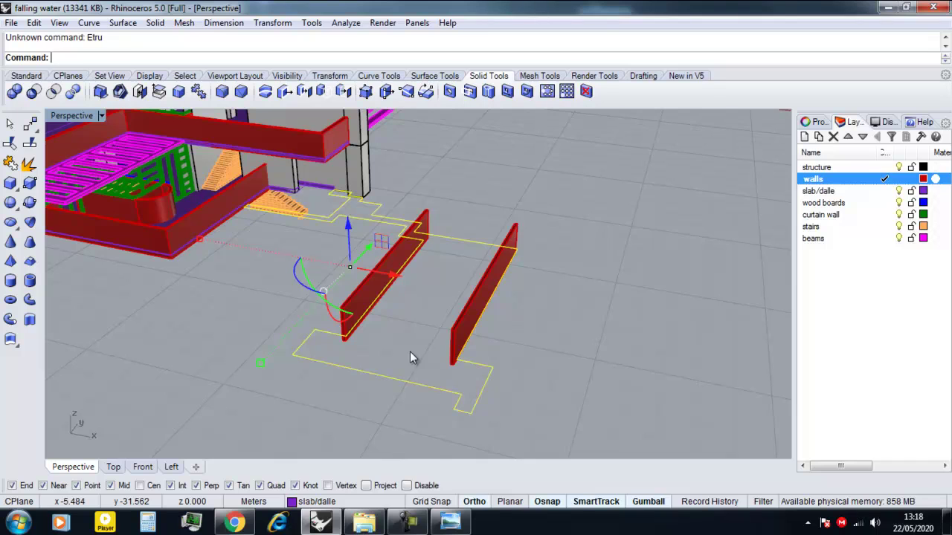
type("ExtrudeCrv")
key("Return")
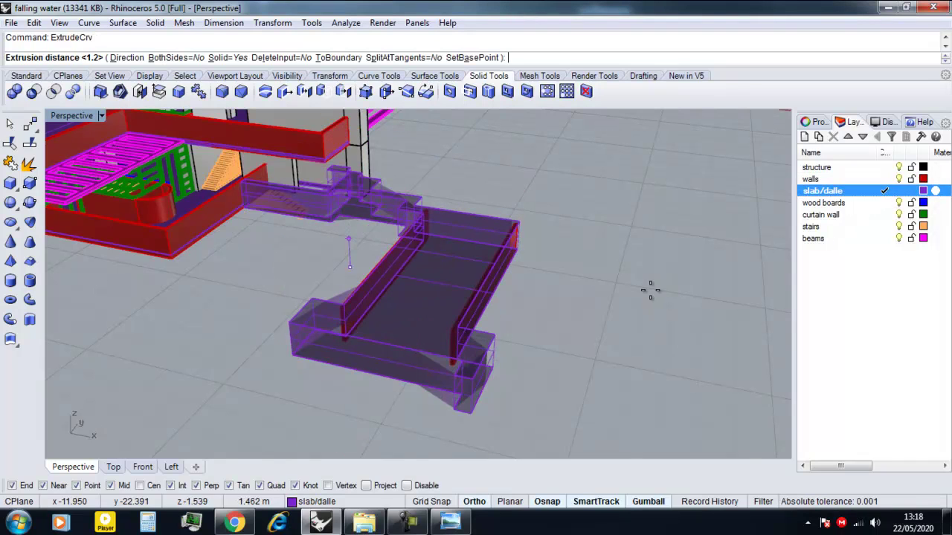
type(".15")
key("Return")
Unhide only the large site plan drawing with ShowSelected and view the whole plan from above.
right_click_drag(449, 357, 427, 344)
scroll(417, 349, "down", 6)
scroll(426, 342, "down", 2)
type("Sh")
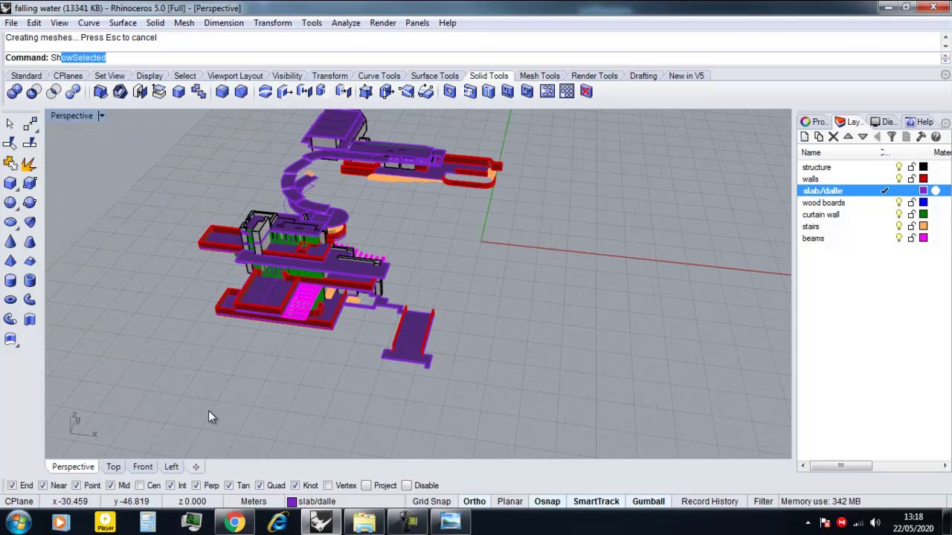
type("owSe")
key("Return")
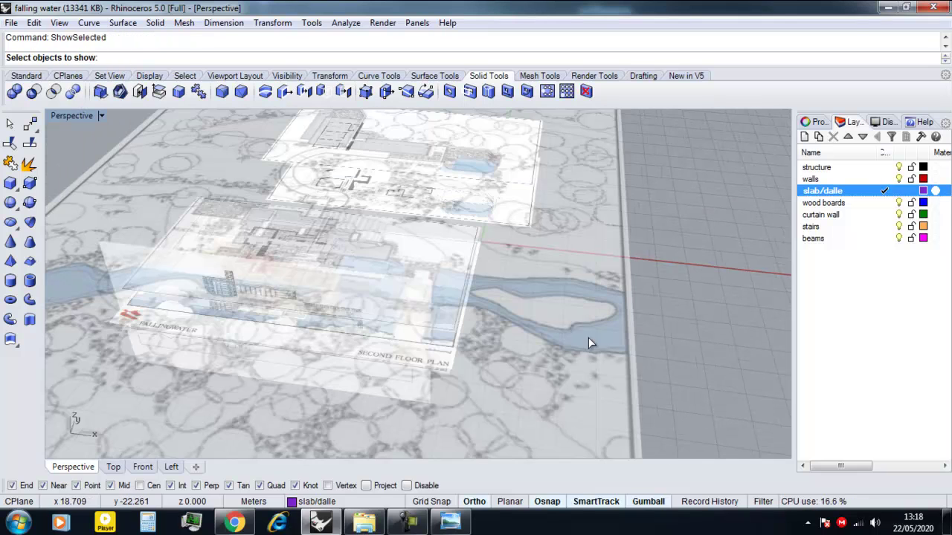
left_click(588, 338)
key("Return")
scroll(432, 363, "down", 5)
right_click_drag(503, 342, 507, 361)
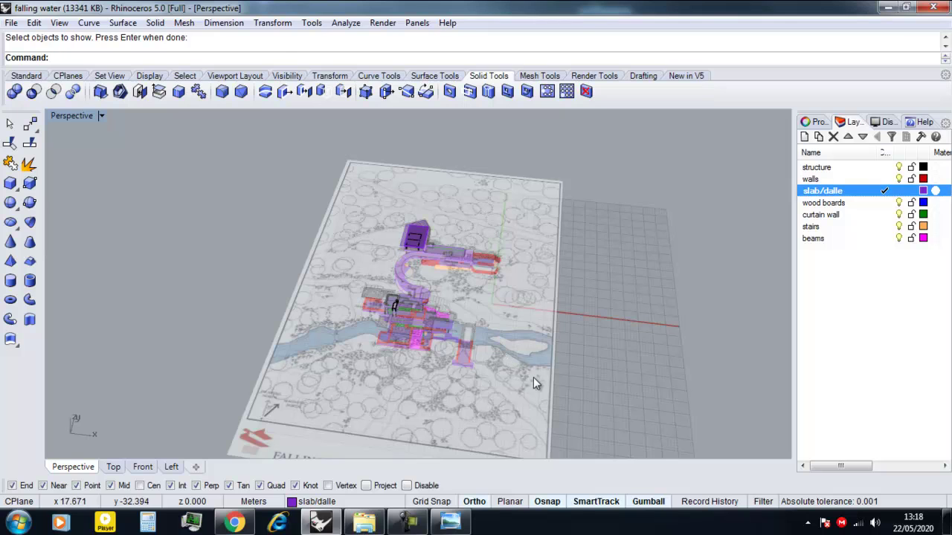
left_click(534, 379)
left_click(113, 467)
scroll(330, 359, "down", 6)
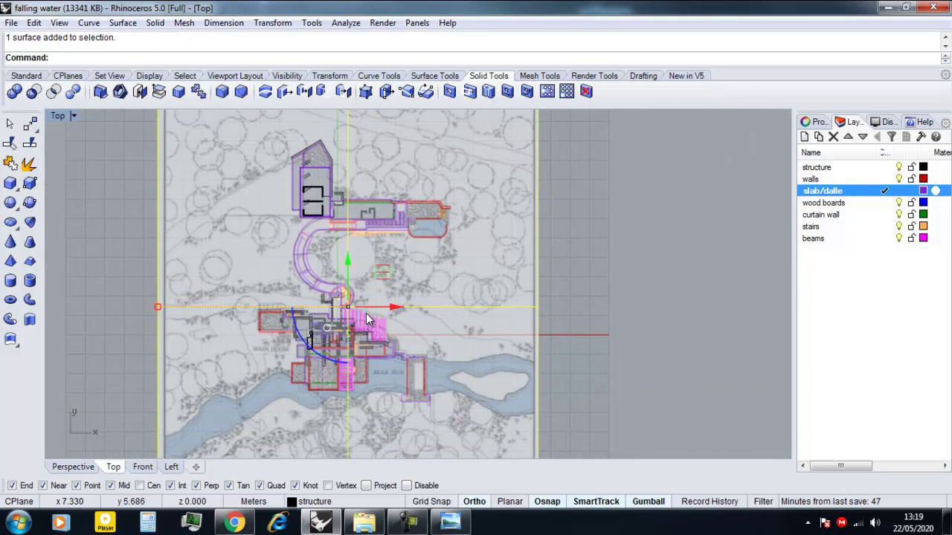
key("Escape")
scroll(275, 402, "down", 2)
left_click(26, 77)
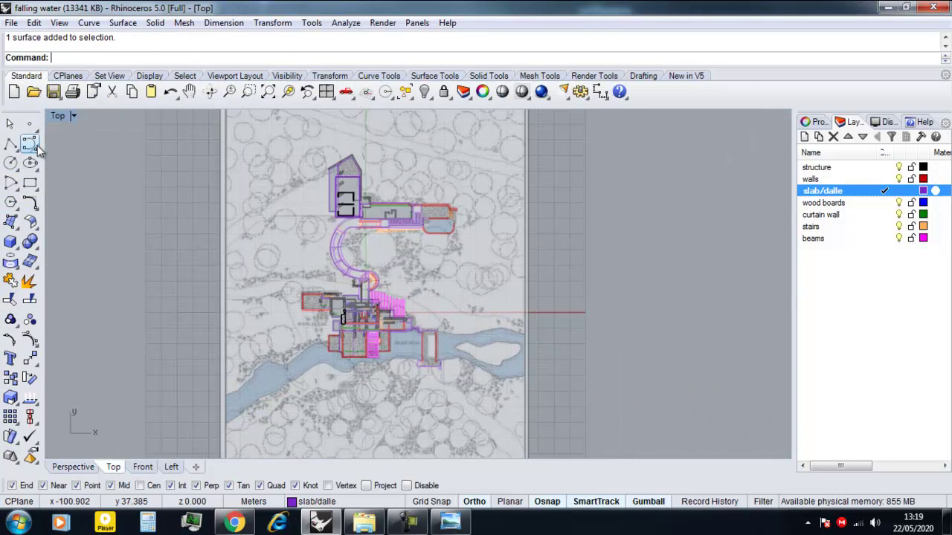
left_click(35, 149)
left_click(61, 154)
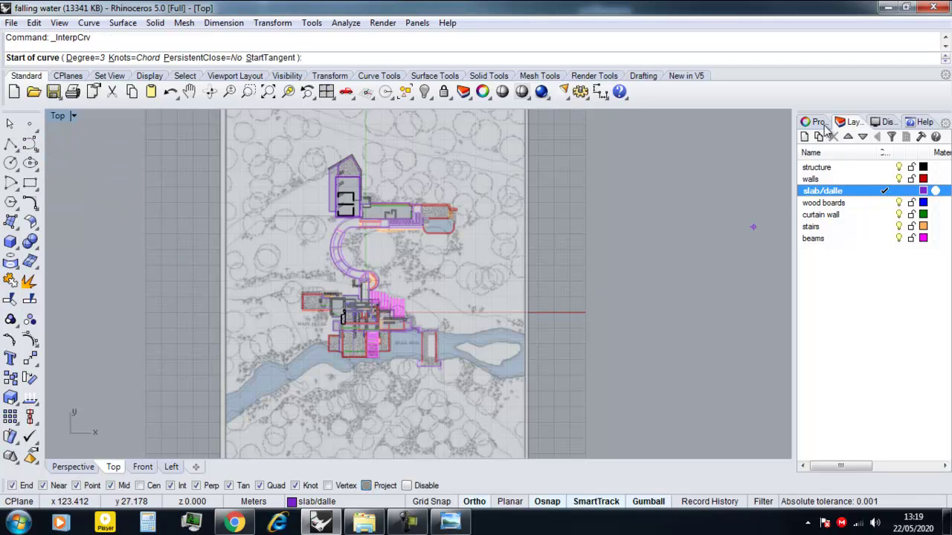
Create a new layer and name it "site".
right_click(864, 270)
left_click(857, 277)
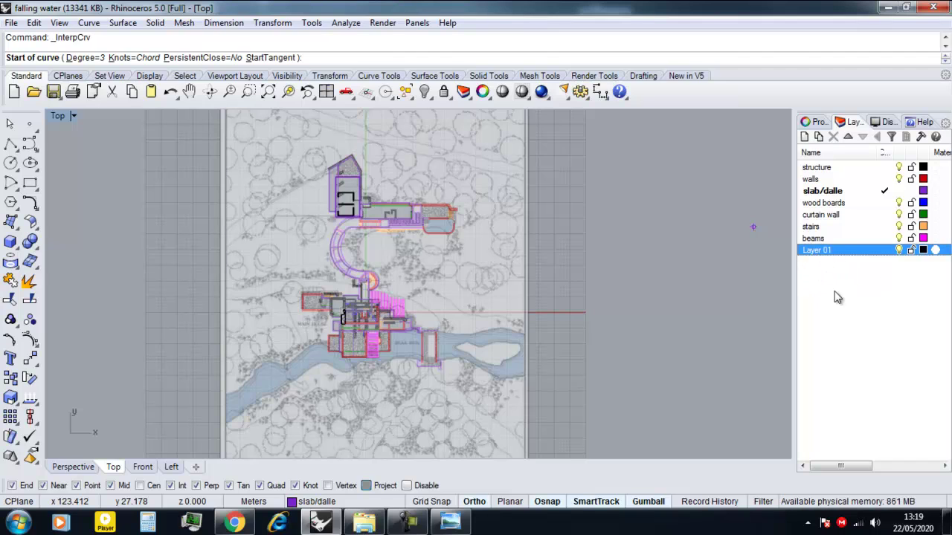
right_click(817, 267)
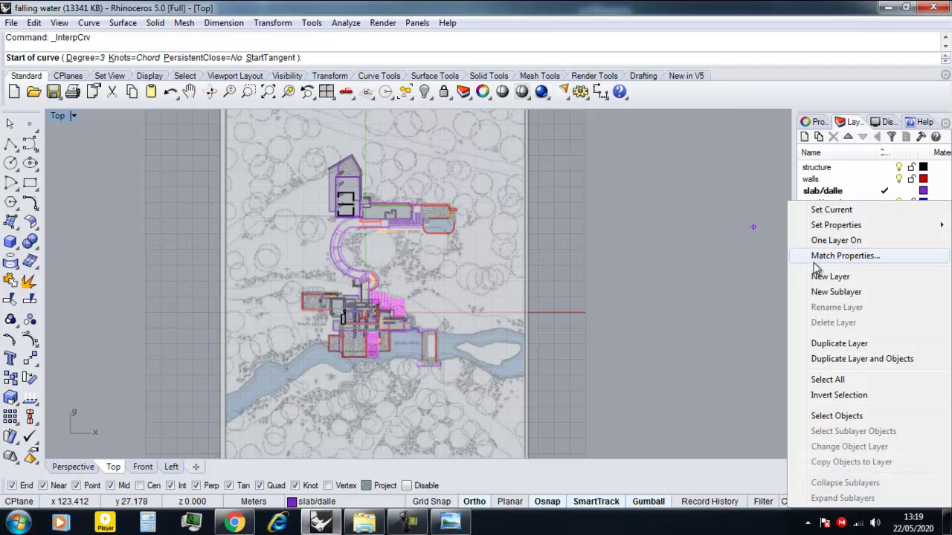
left_click(842, 297)
left_click(818, 242)
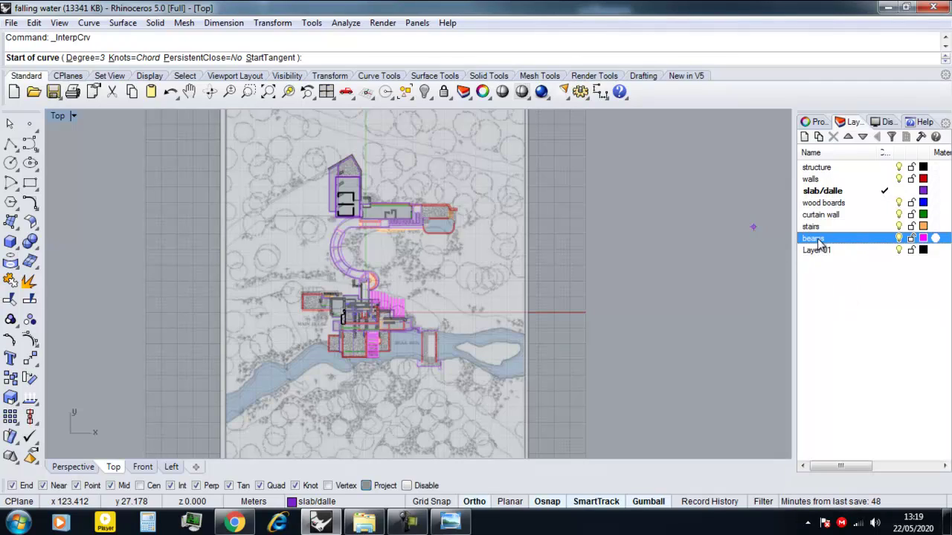
left_click(623, 305)
key("Escape")
double_click(819, 252)
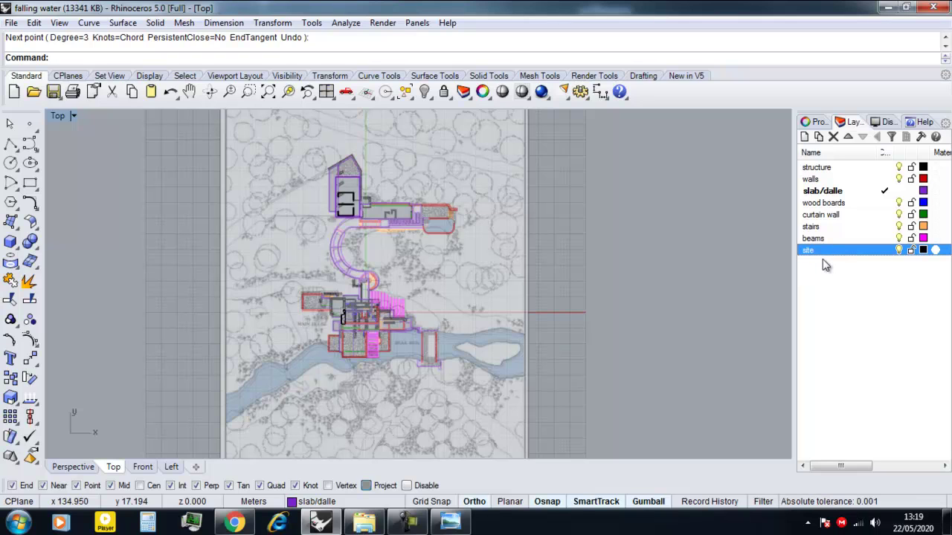
Start an interpolated curve where the river's upper bank meets the plan's east edge, with object snaps disabled and the site layer current.
right_click_drag(335, 246, 325, 226)
left_click(38, 153)
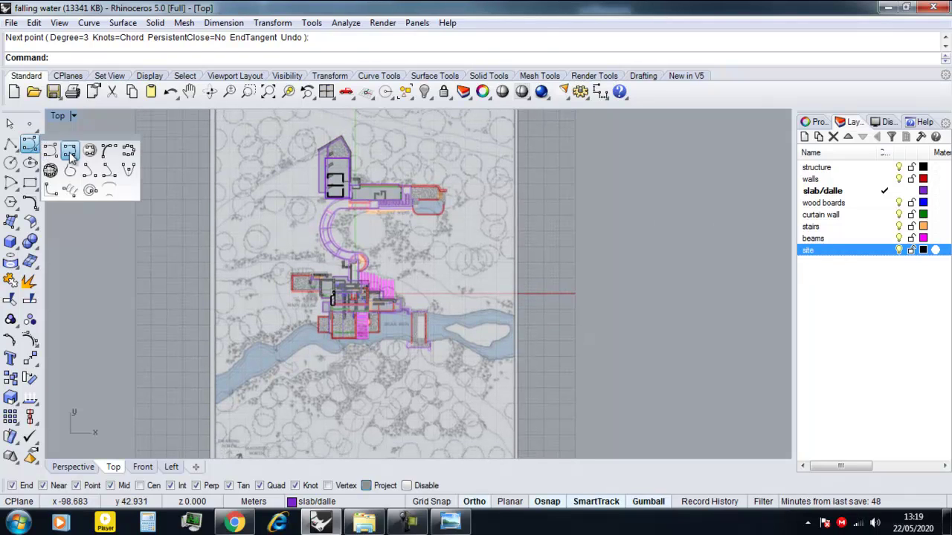
left_click(69, 154)
scroll(515, 333, "up", 4)
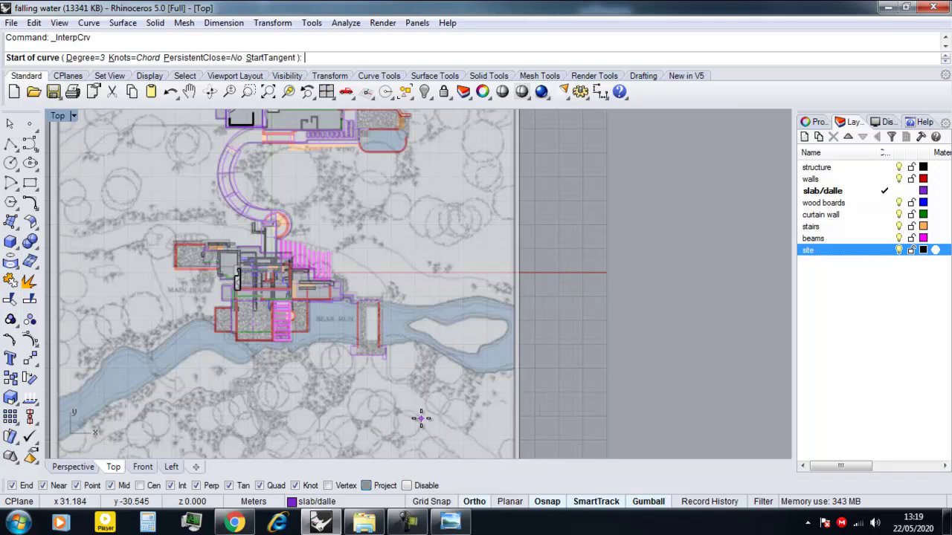
left_click(406, 487)
scroll(510, 308, "up", 5)
left_click(521, 332)
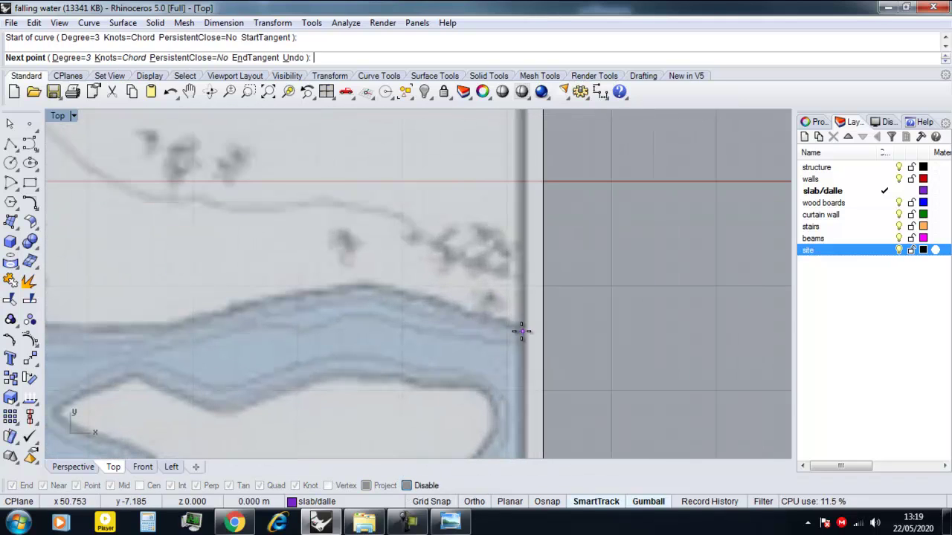
left_click(883, 251)
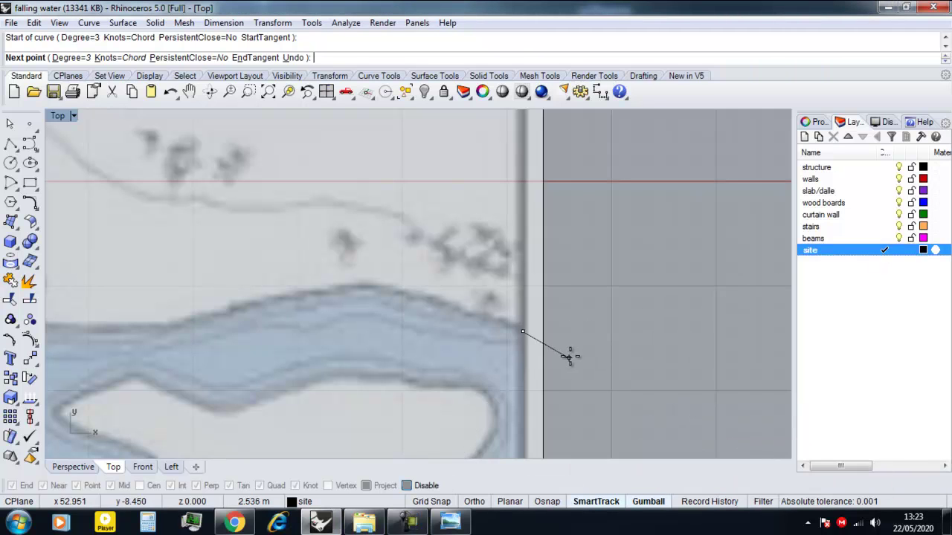
Trace the river's upper bank with curve points from the plan's east edge to the bridge.
left_click(456, 307)
right_click_drag(416, 294, 526, 302)
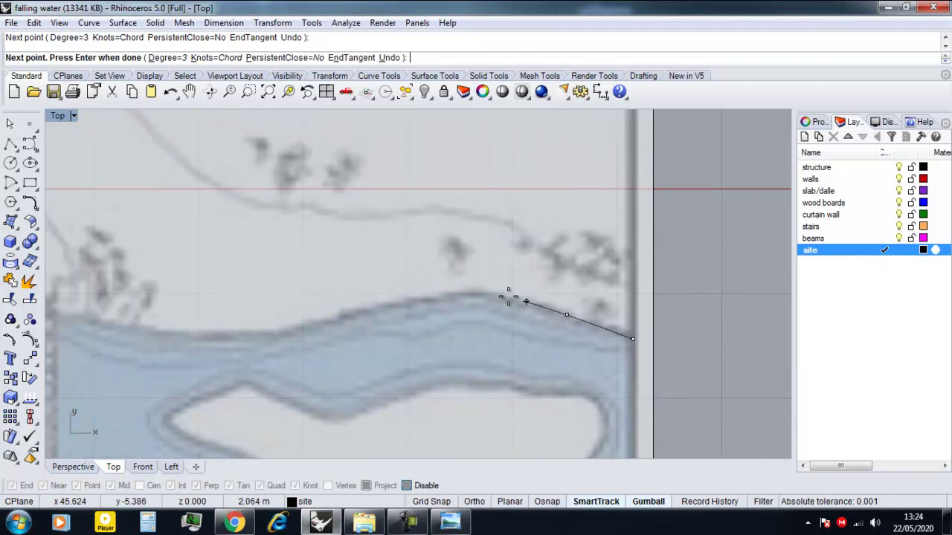
left_click(495, 297)
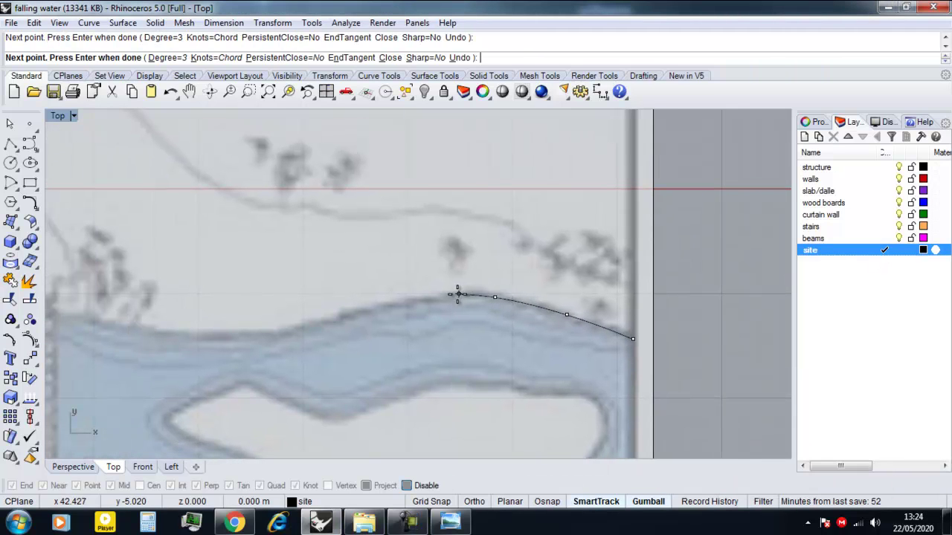
left_click(253, 335)
right_click_drag(172, 333, 505, 291)
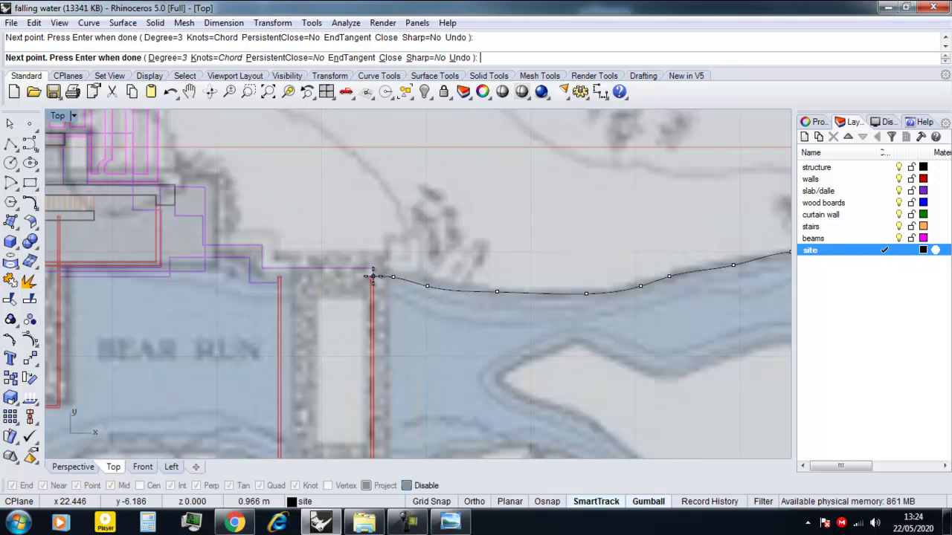
Continue the bank curve across the bridge's upper end and beneath the main house to its west terrace.
scroll(372, 276, "down", 2)
right_click_drag(364, 271, 453, 275)
scroll(412, 272, "up", 6)
scroll(355, 278, "down", 4)
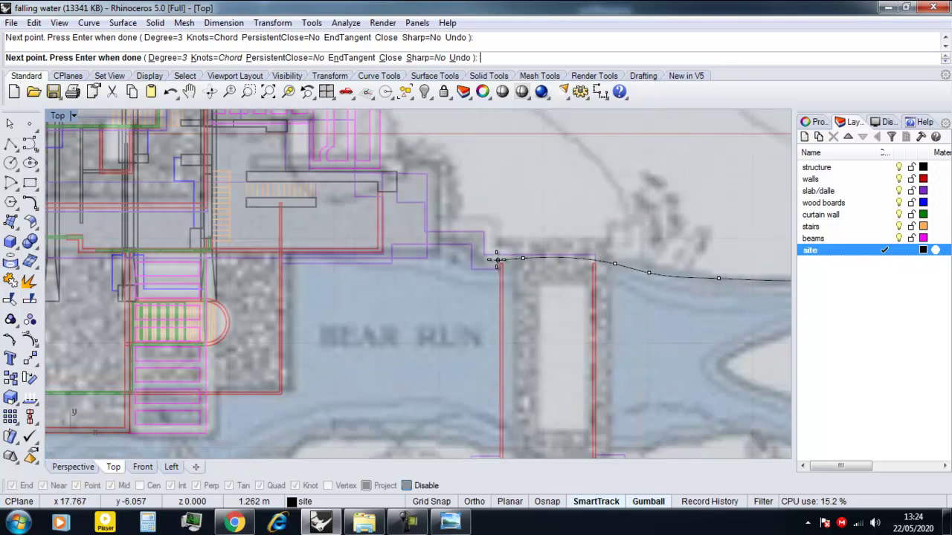
scroll(528, 238, "down", 5)
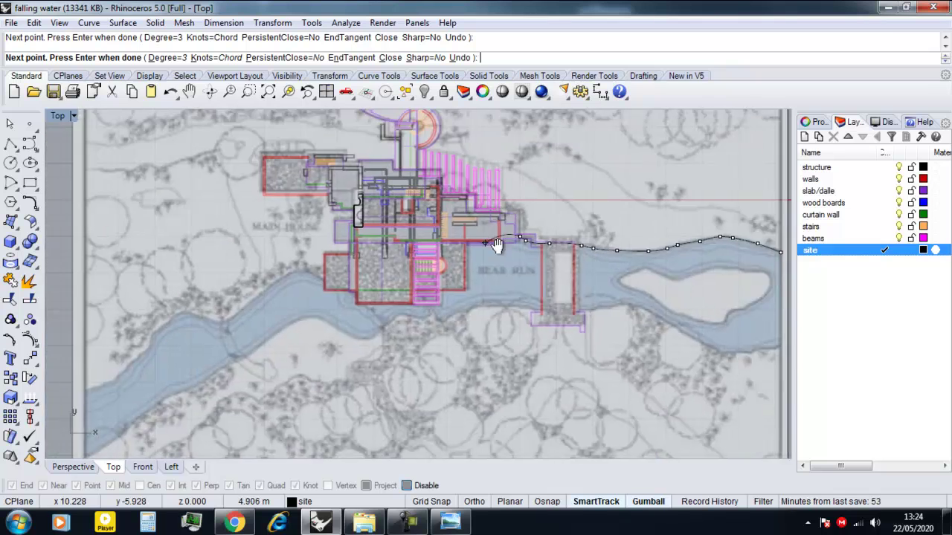
scroll(525, 249, "up", 3)
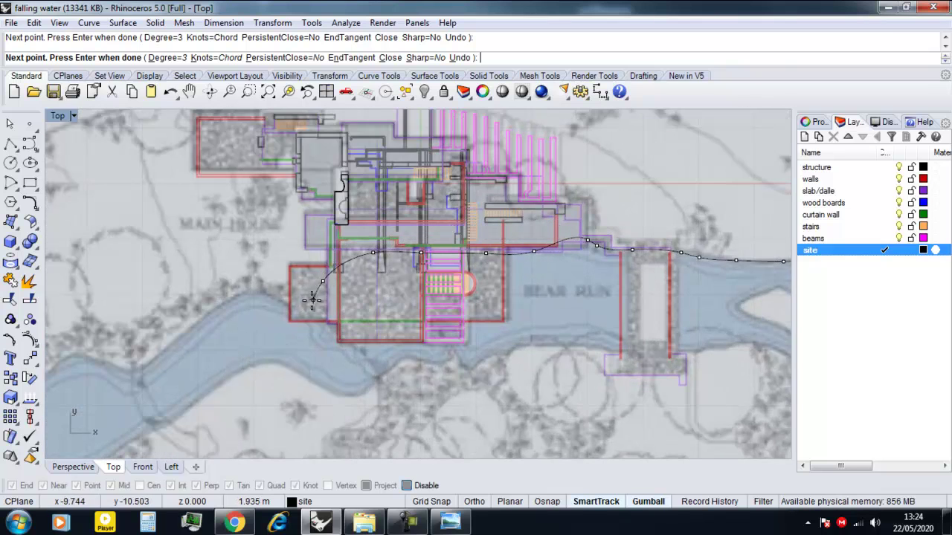
Trace the rest of the river's upper bank from the west terrace to the plan's west edge.
left_click(238, 291)
right_click_drag(238, 292, 418, 269)
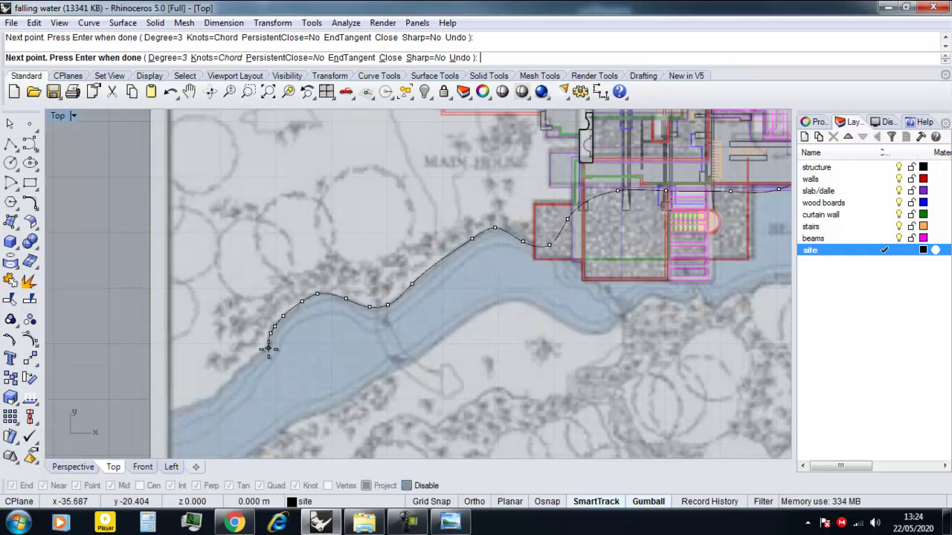
right_click_drag(242, 368, 426, 313)
scroll(425, 312, "up", 4)
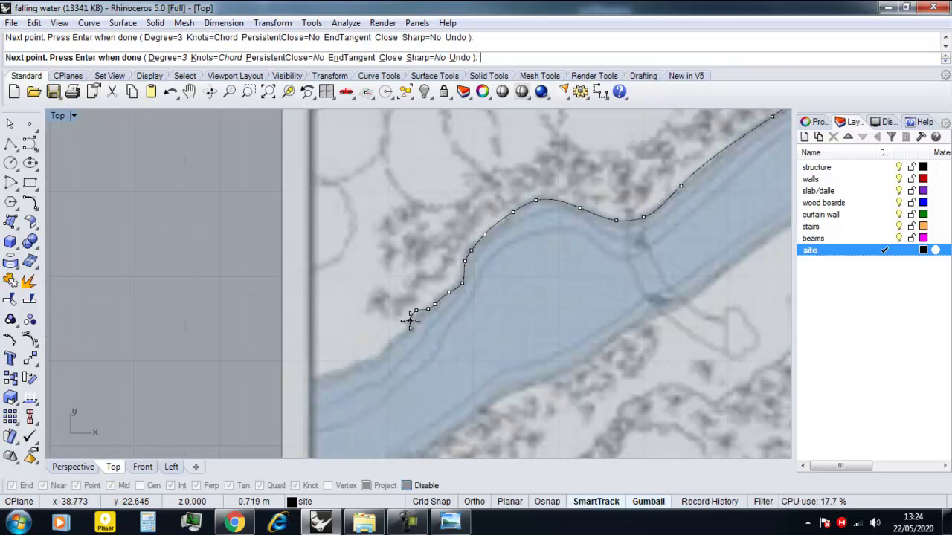
left_click(347, 380)
right_click_drag(347, 379, 366, 307)
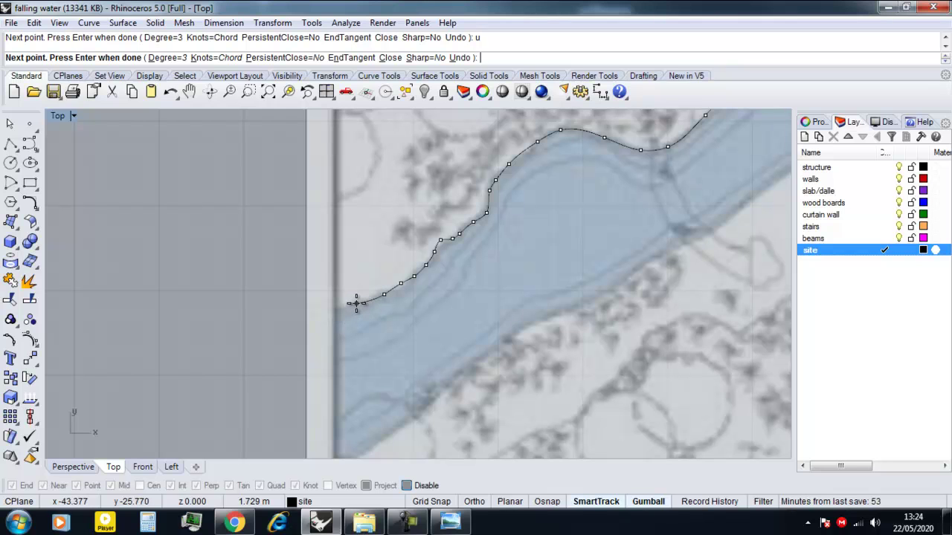
scroll(338, 307, "down", 2)
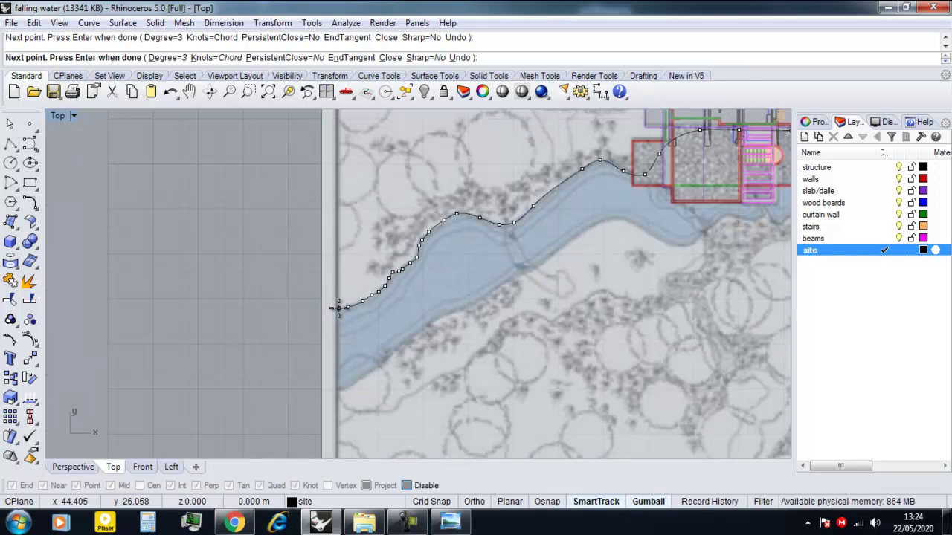